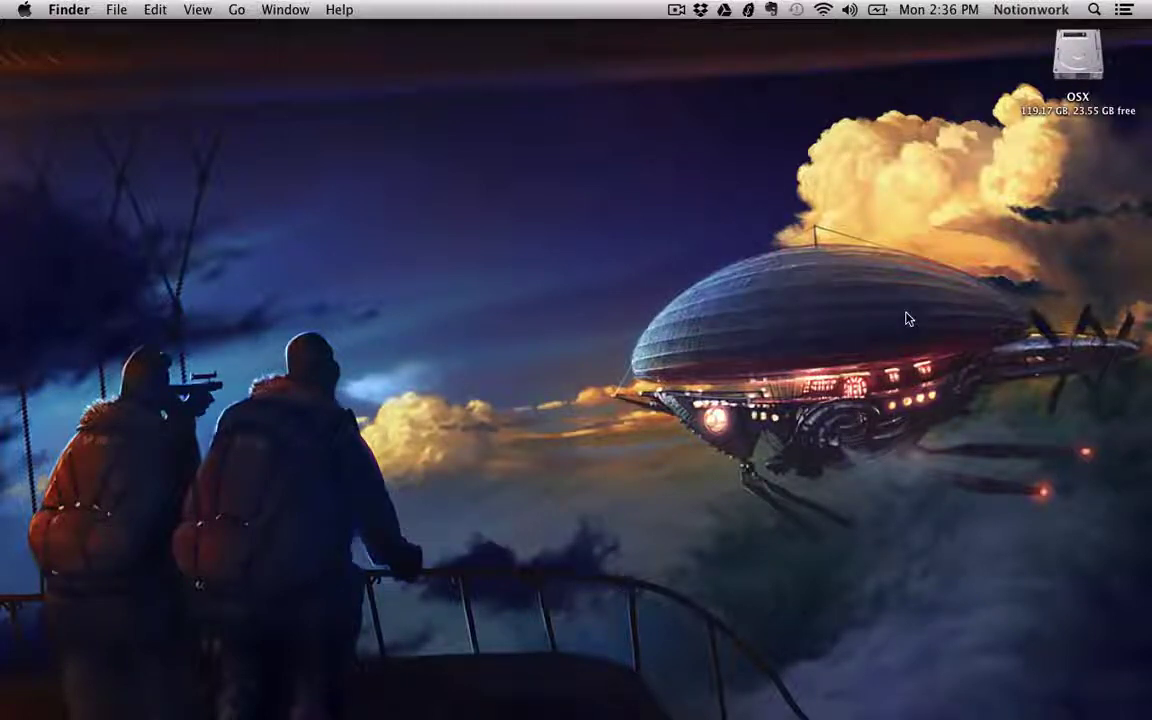
Step: Load the router's status page at 192.168.1.1 in Chrome
key(ctrl+Right)
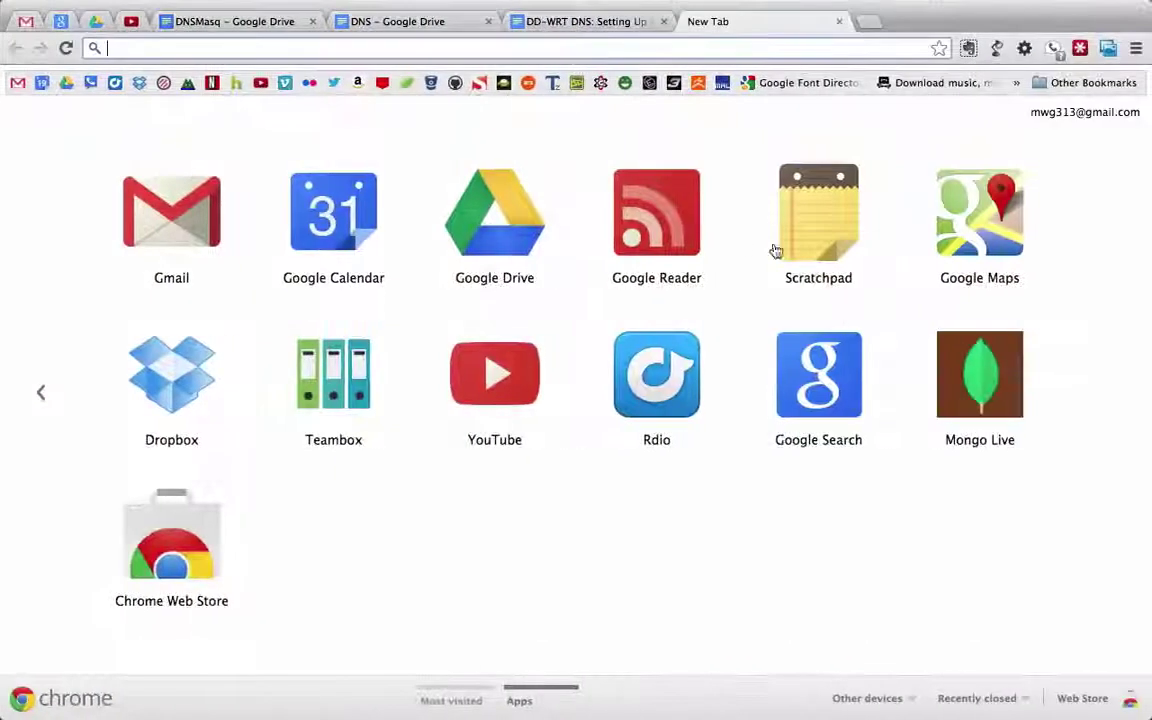
text(192.)
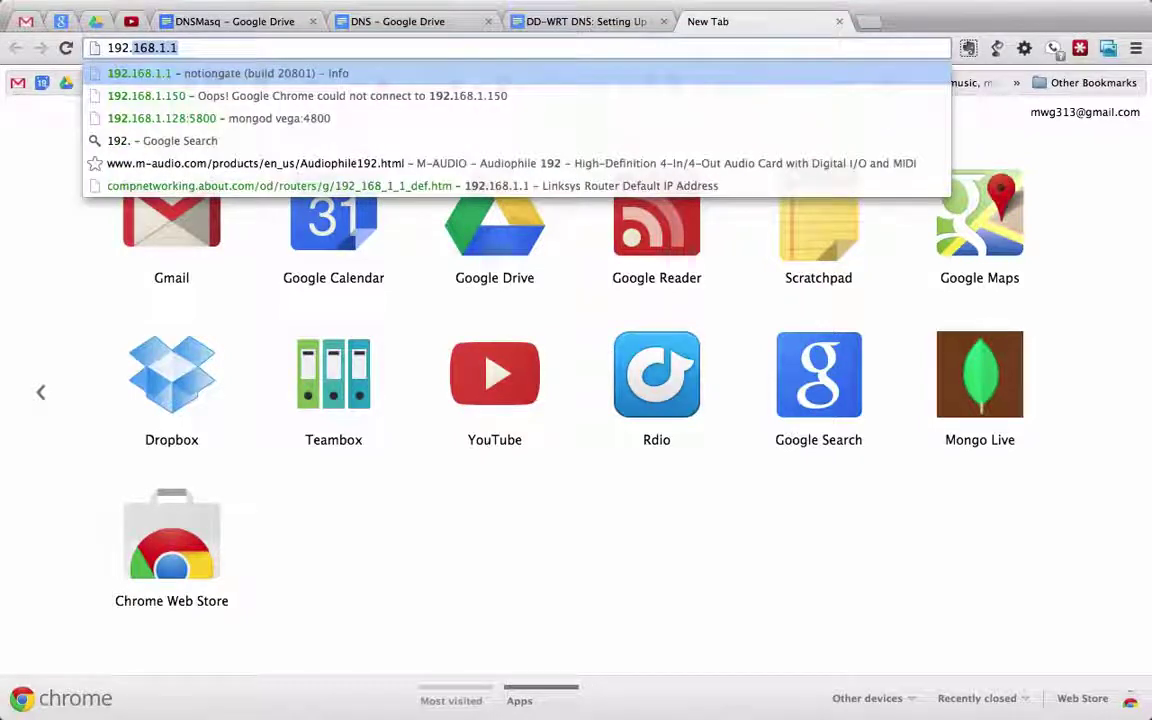
text(168.1.1)
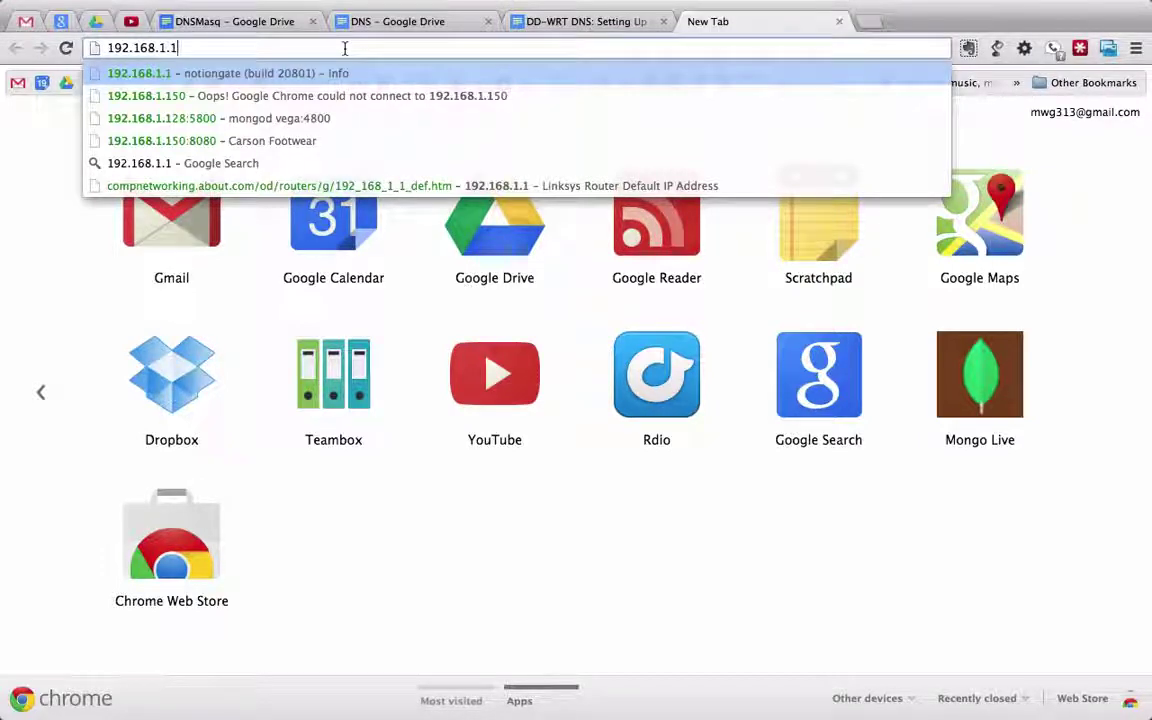
key(Return)
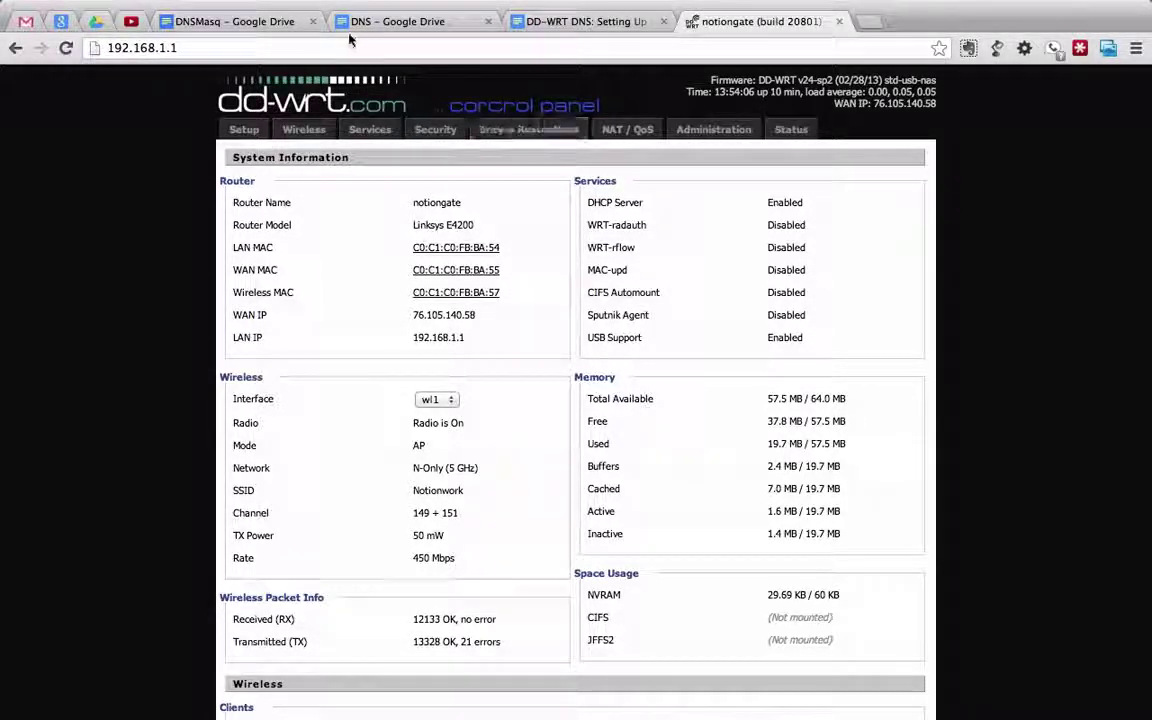
Step: Reload the router panel by its hostname notiongate/ instead of the IP address
click(323, 45)
key(super+a)
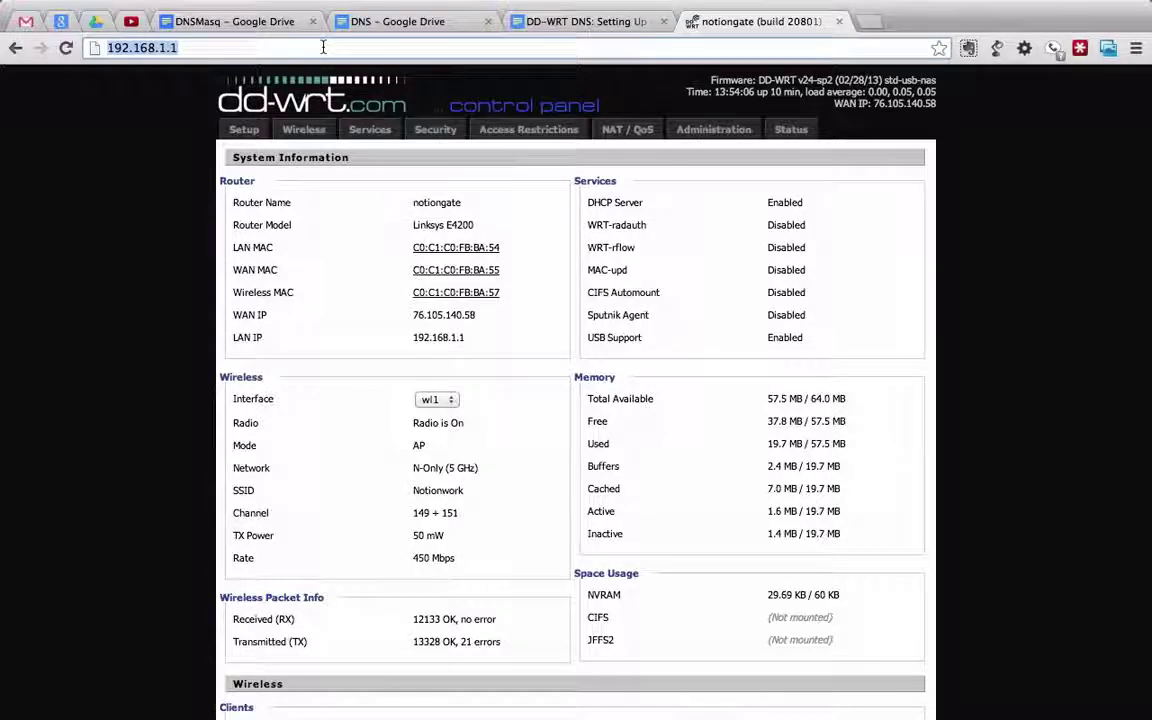
text(ni)
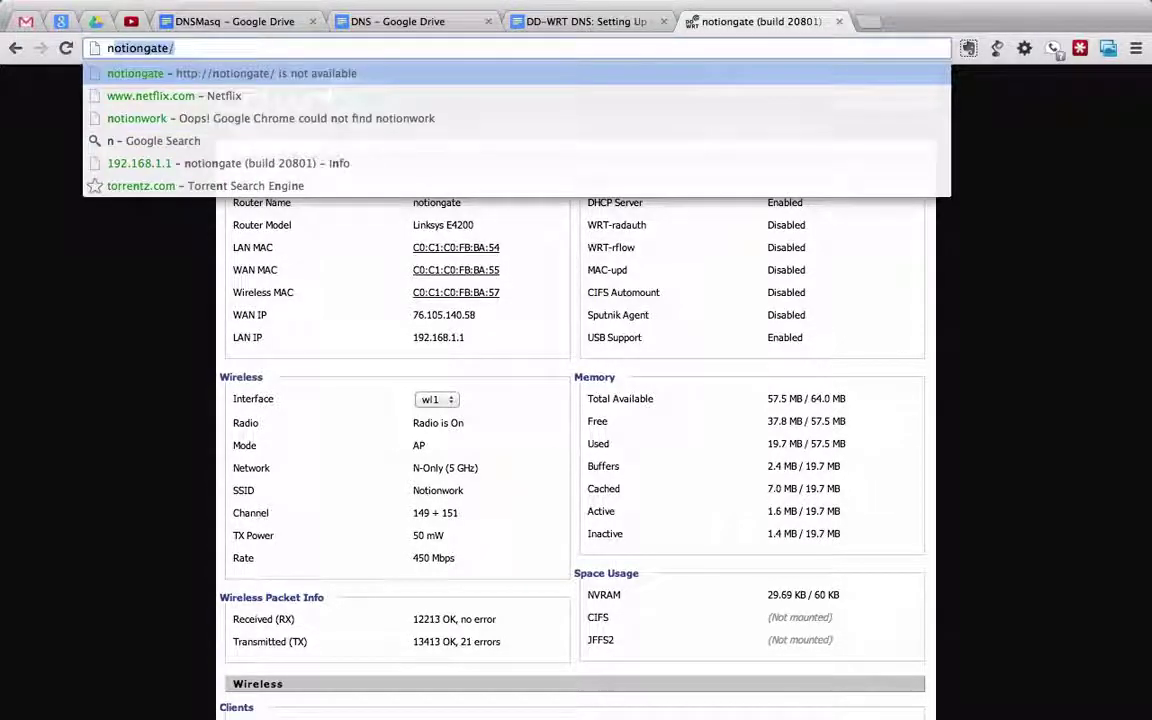
key(BackSpace)
key(BackSpace)
text(otion)
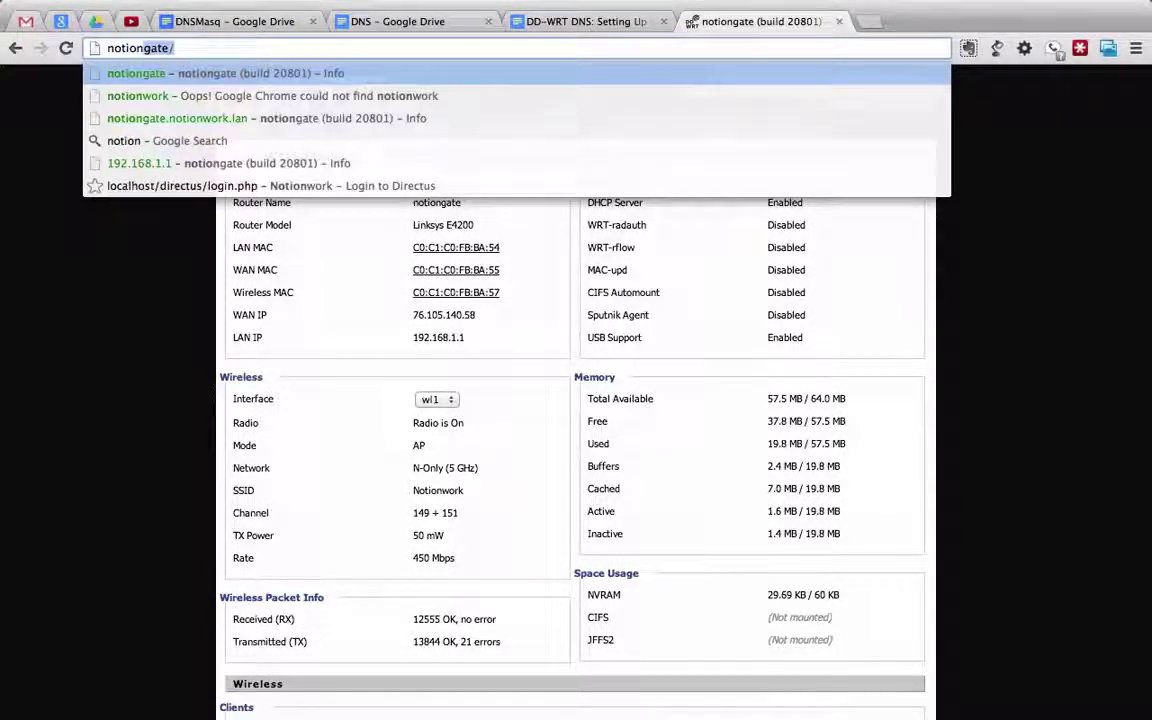
text(gate)
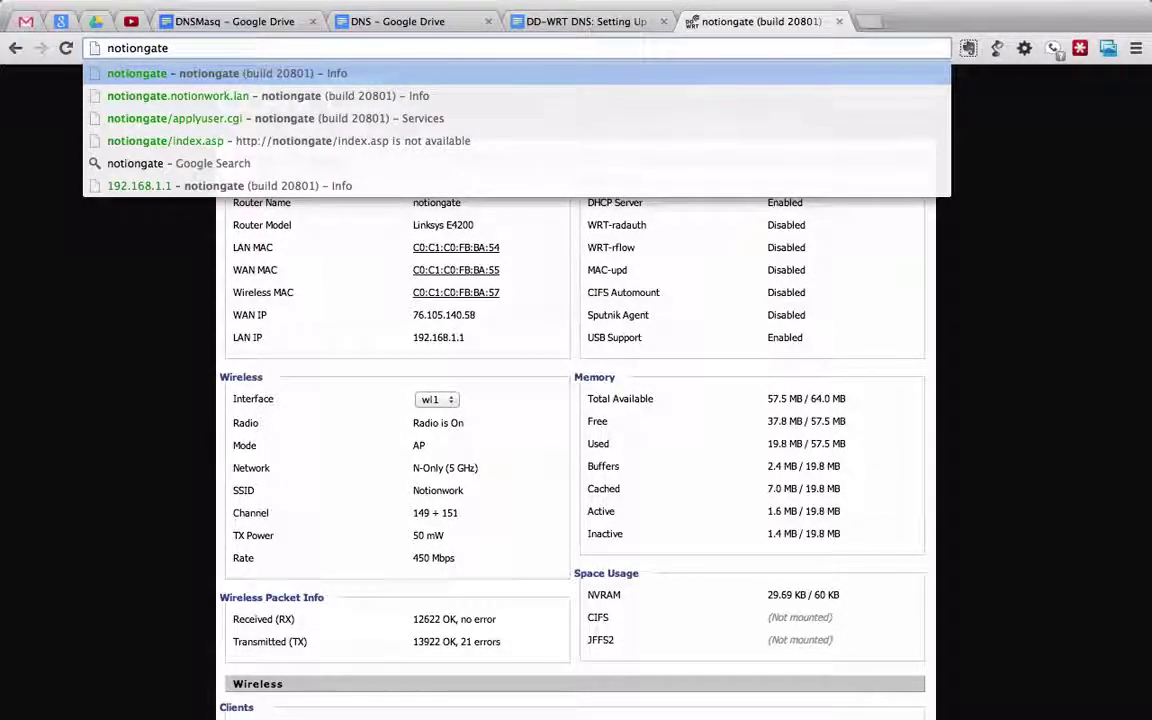
text(/)
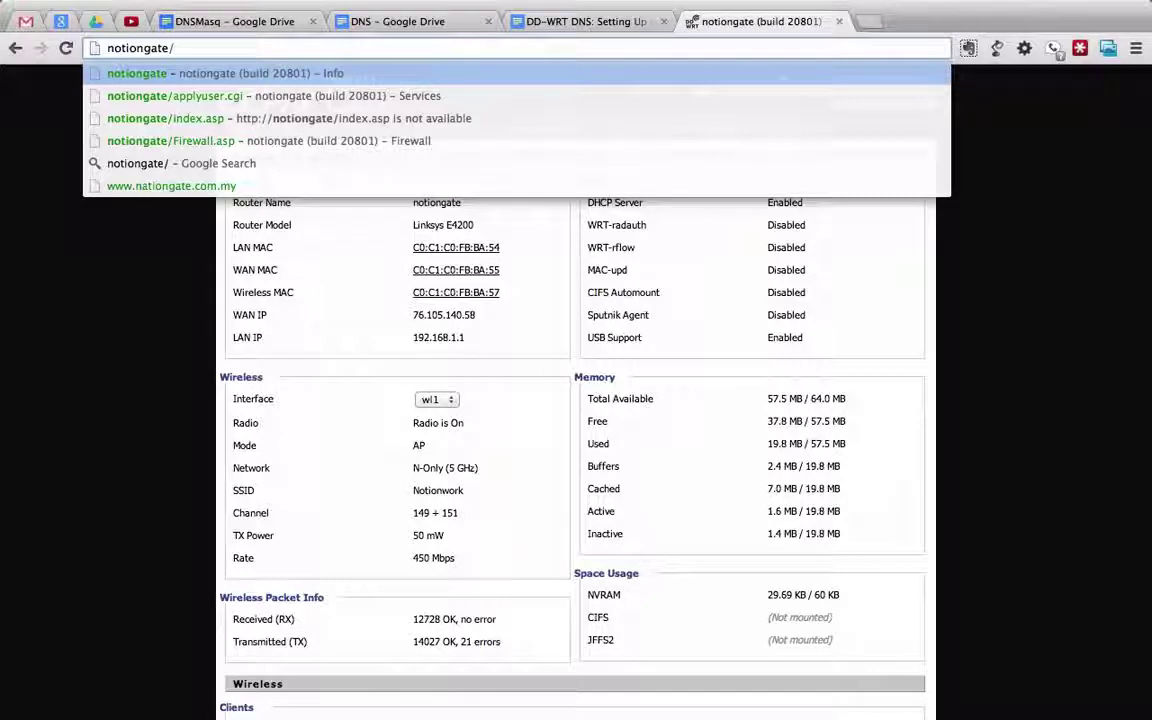
key(Return)
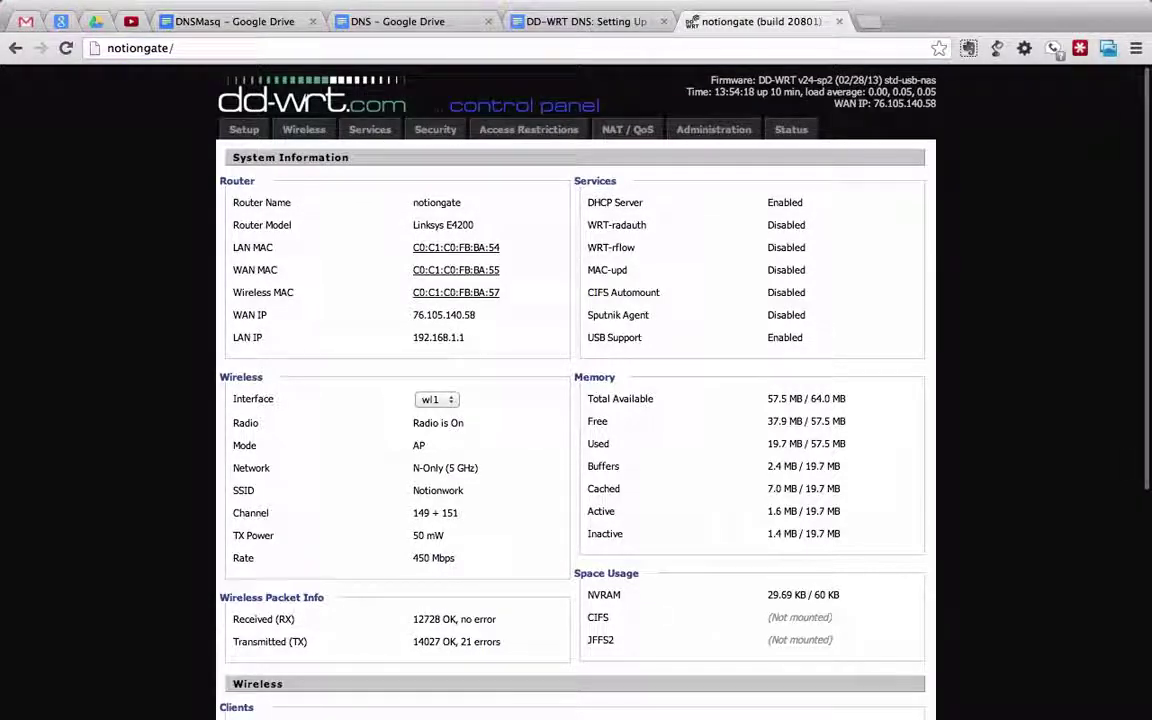
click(870, 25)
text(notio)
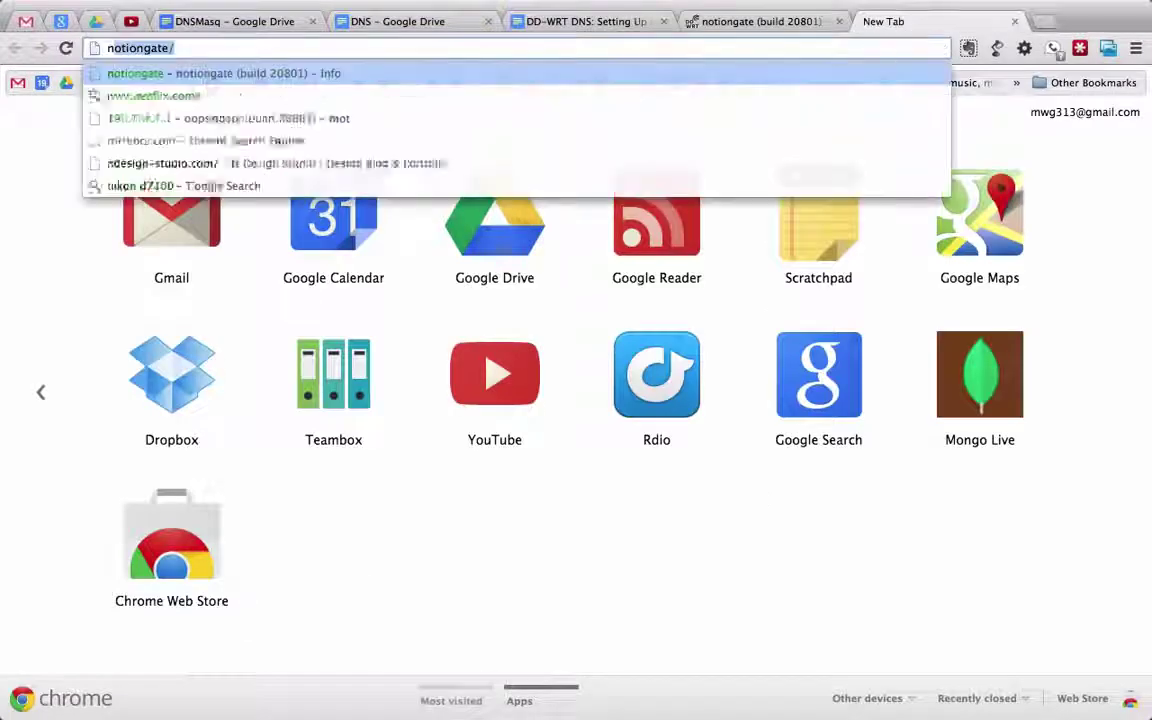
text(ngate)
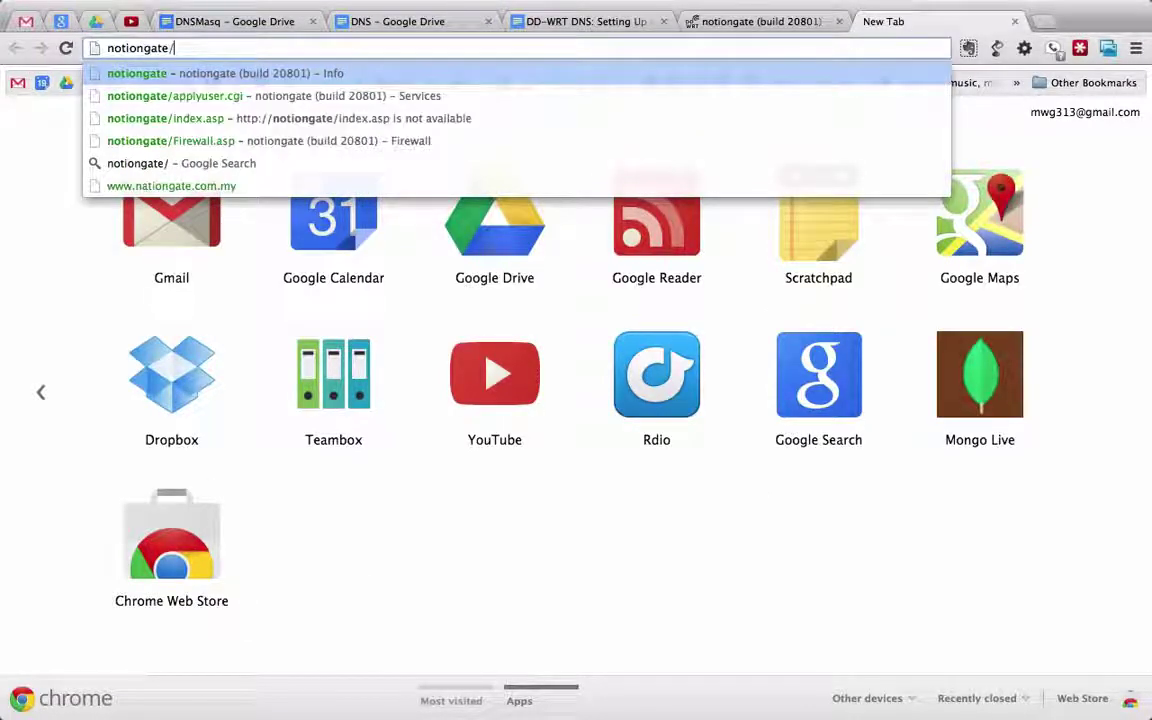
text(.notionwo)
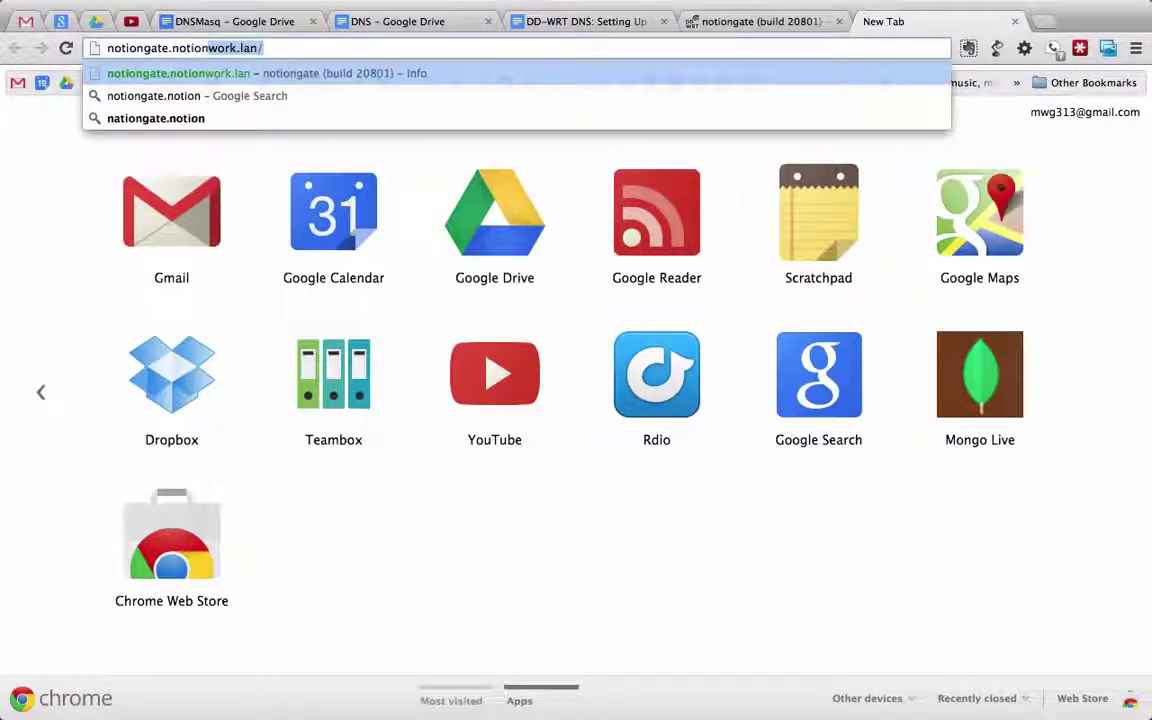
text(rk.lan)
key(BackSpace)
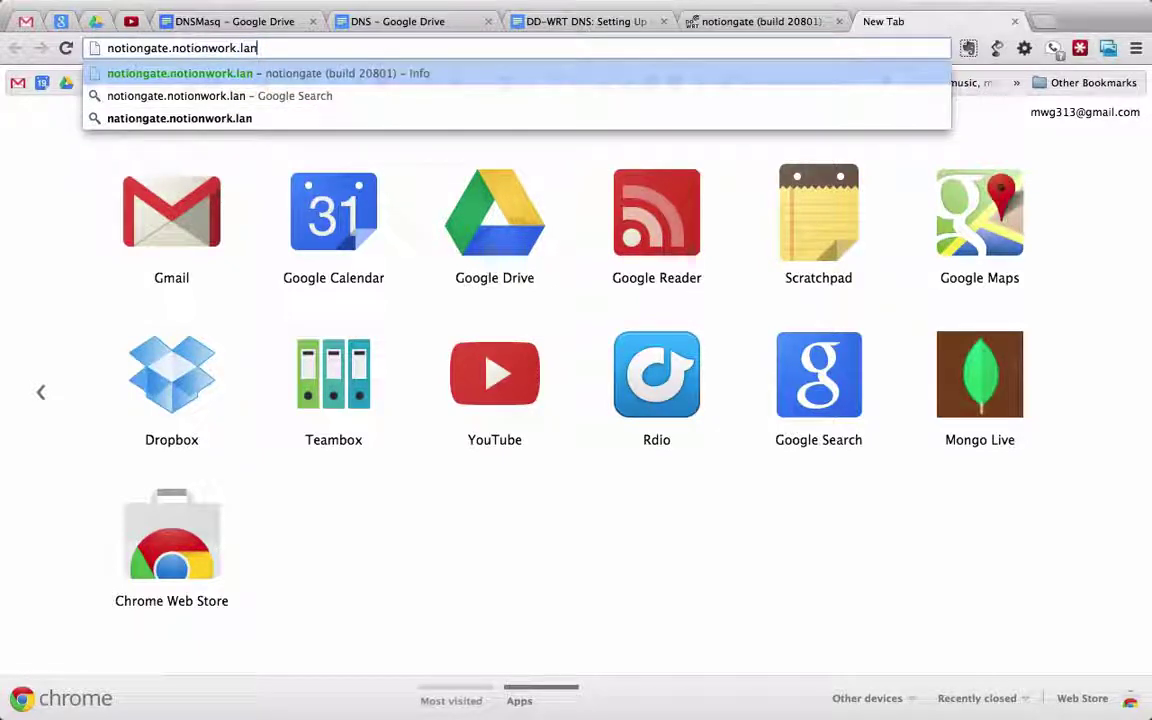
text(/)
key(Return)
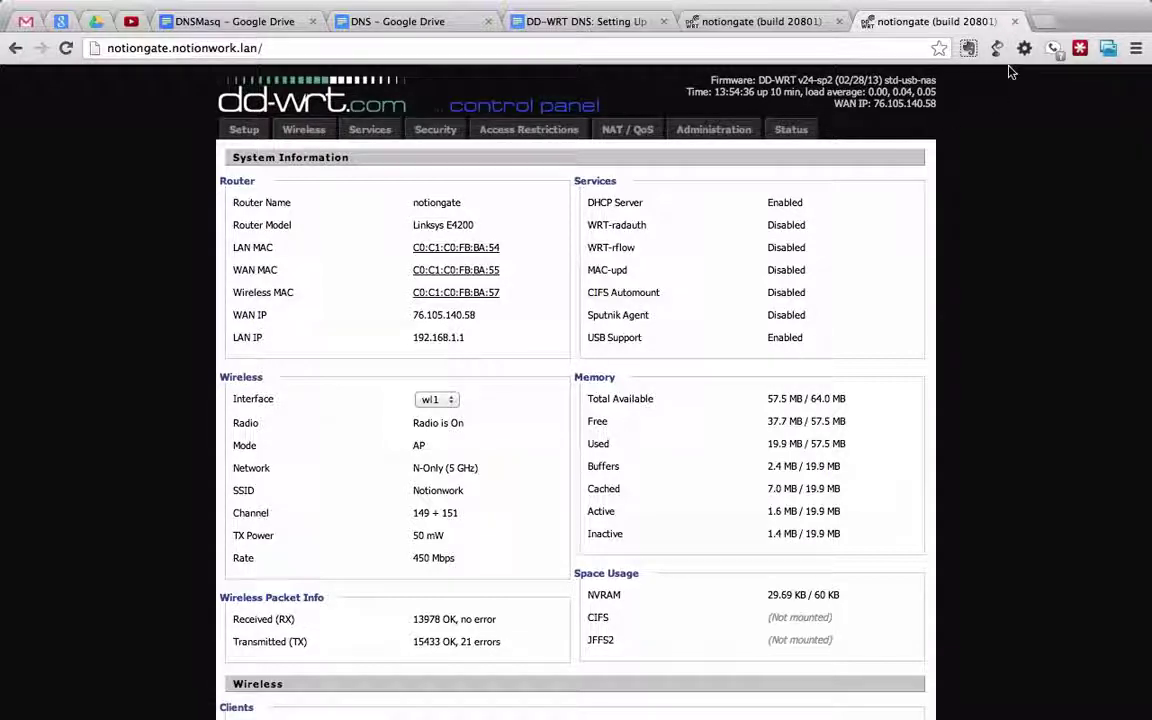
click(1014, 21)
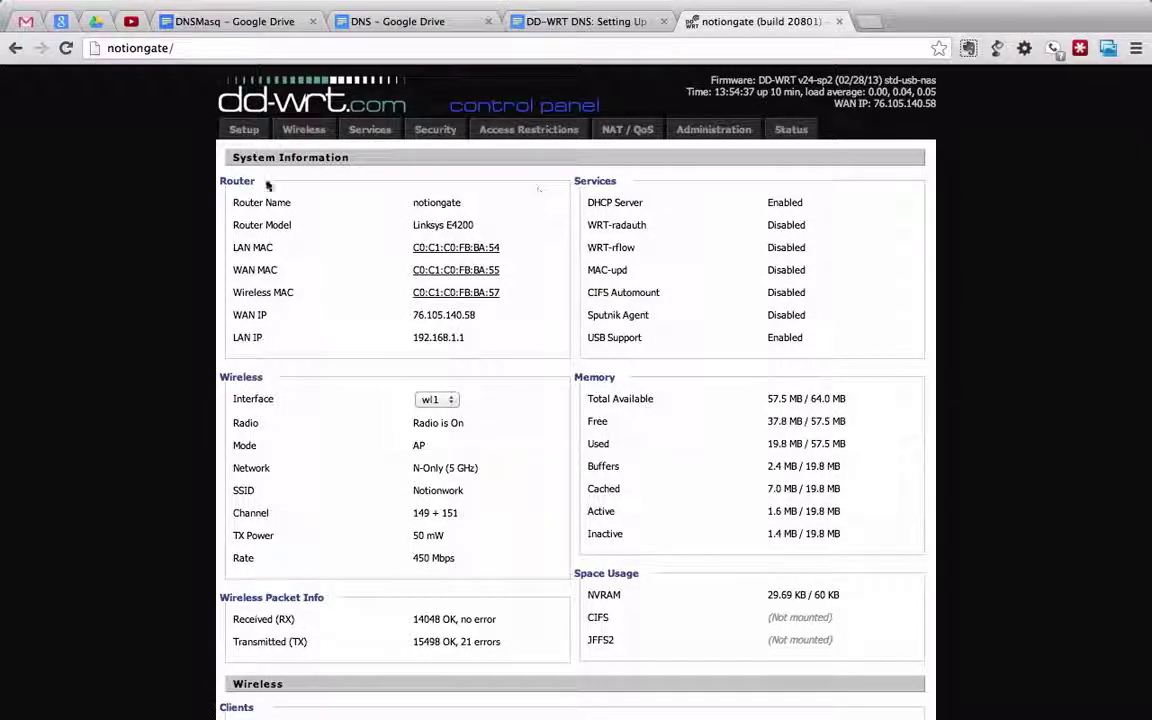
Step: Open the Setup tab and scroll down to the Network Setup Local DNS setting
click(236, 132)
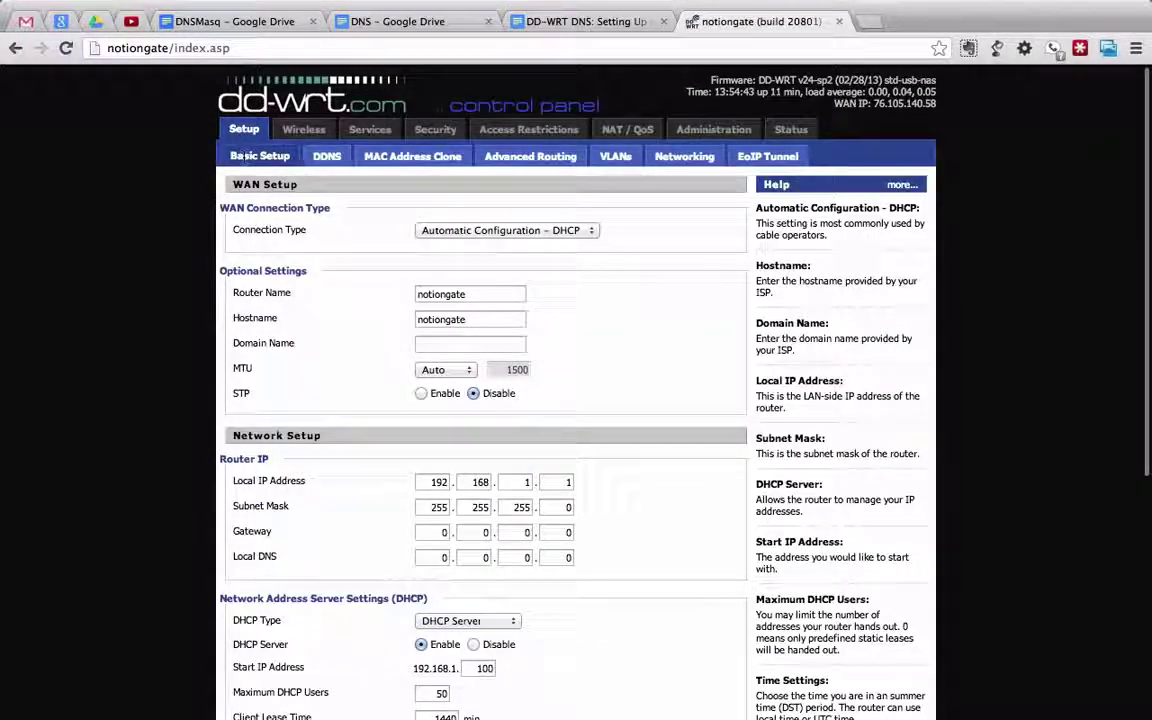
scroll(265, 165, down, 6)
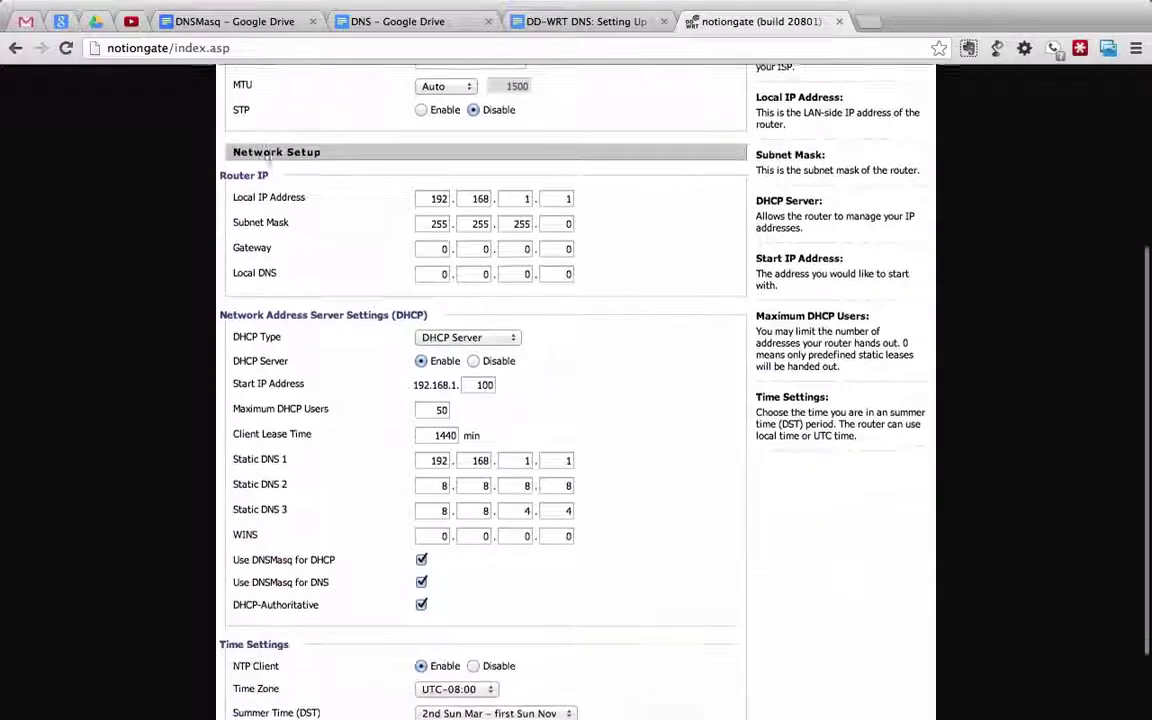
scroll(268, 163, down, 1)
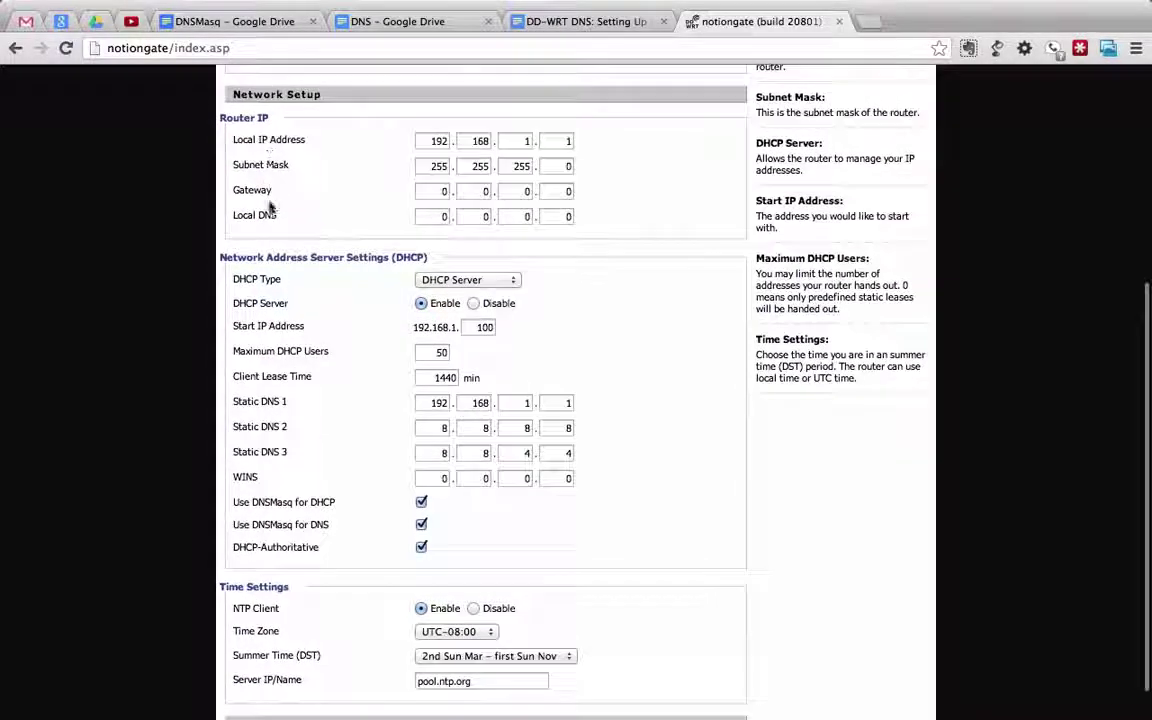
drag(282, 216, 232, 214)
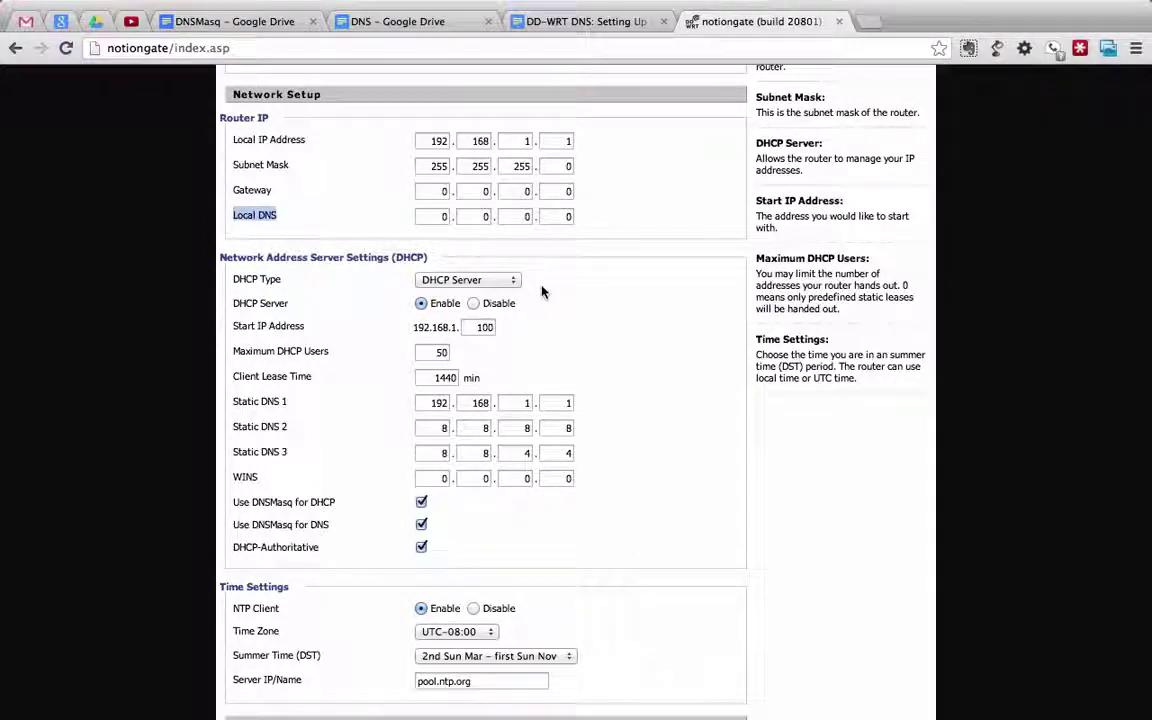
scroll(543, 291, down, 1)
scroll(543, 291, up, 1)
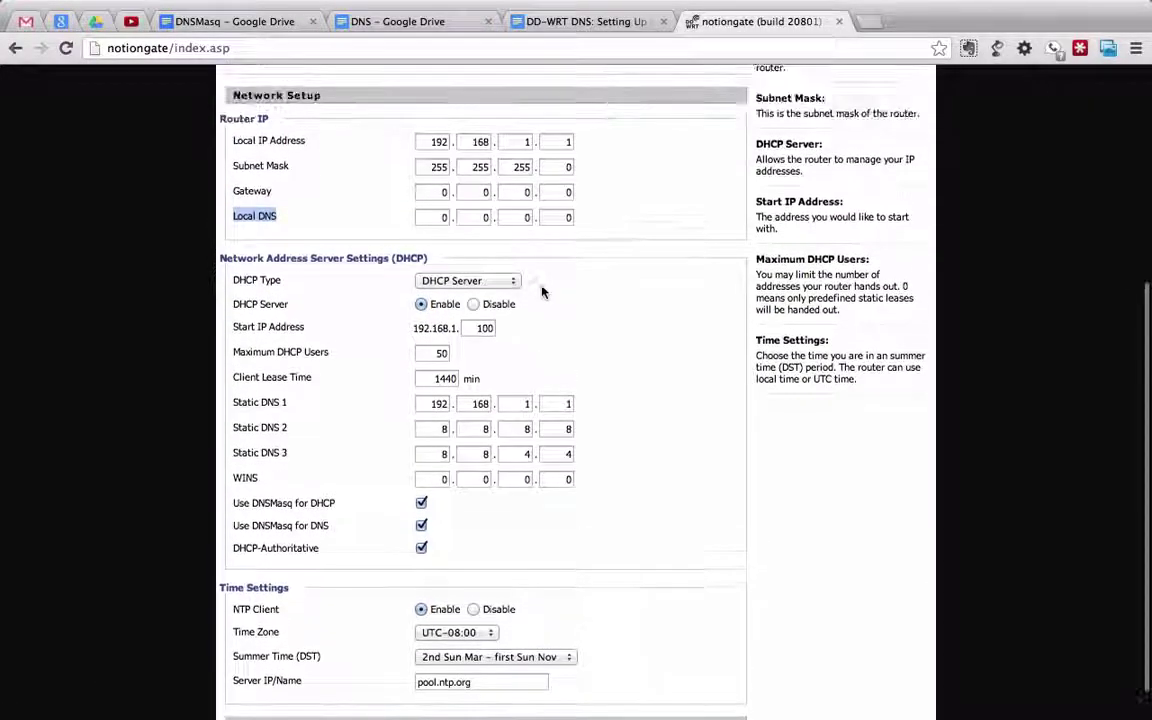
click(270, 219)
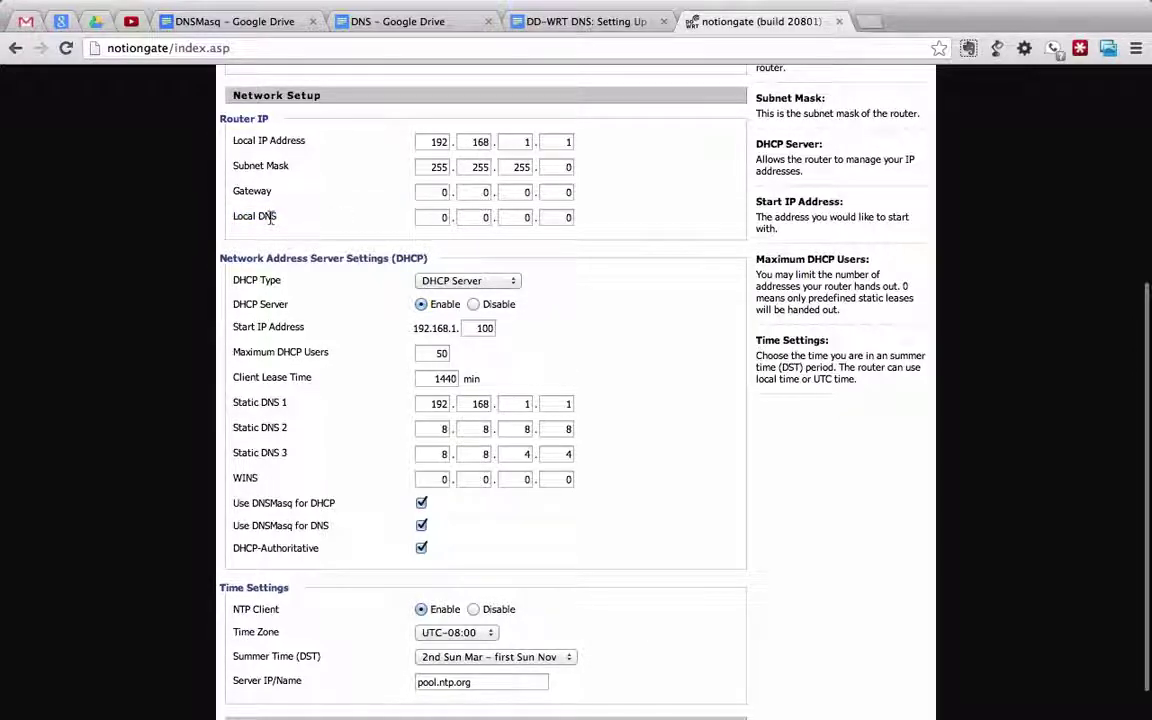
Step: Step through the four Local DNS octet boxes, then scroll down to the DHCP and DNSMasq settings
click(443, 218)
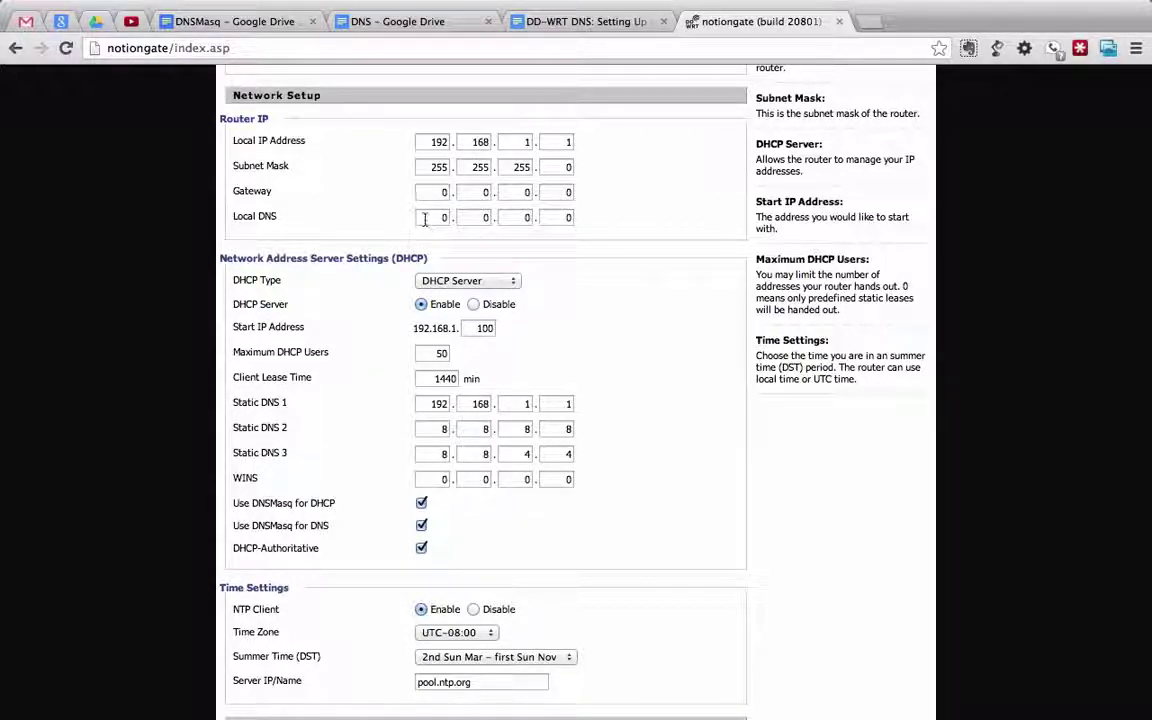
click(478, 218)
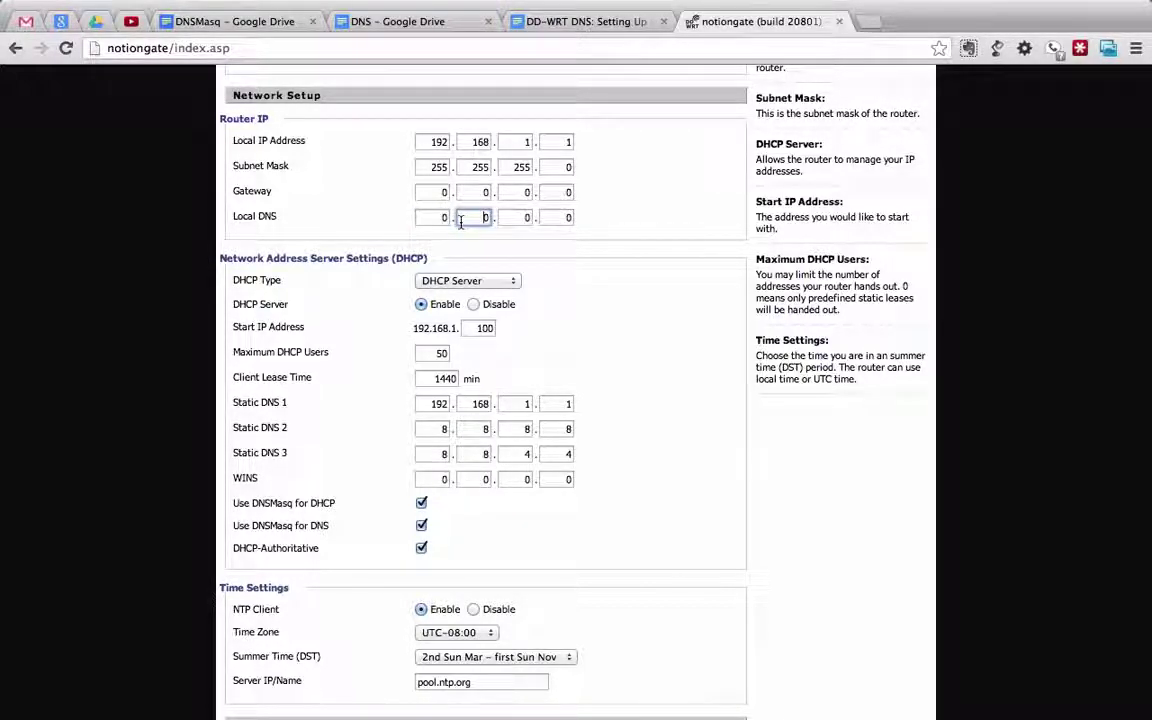
click(522, 218)
click(566, 218)
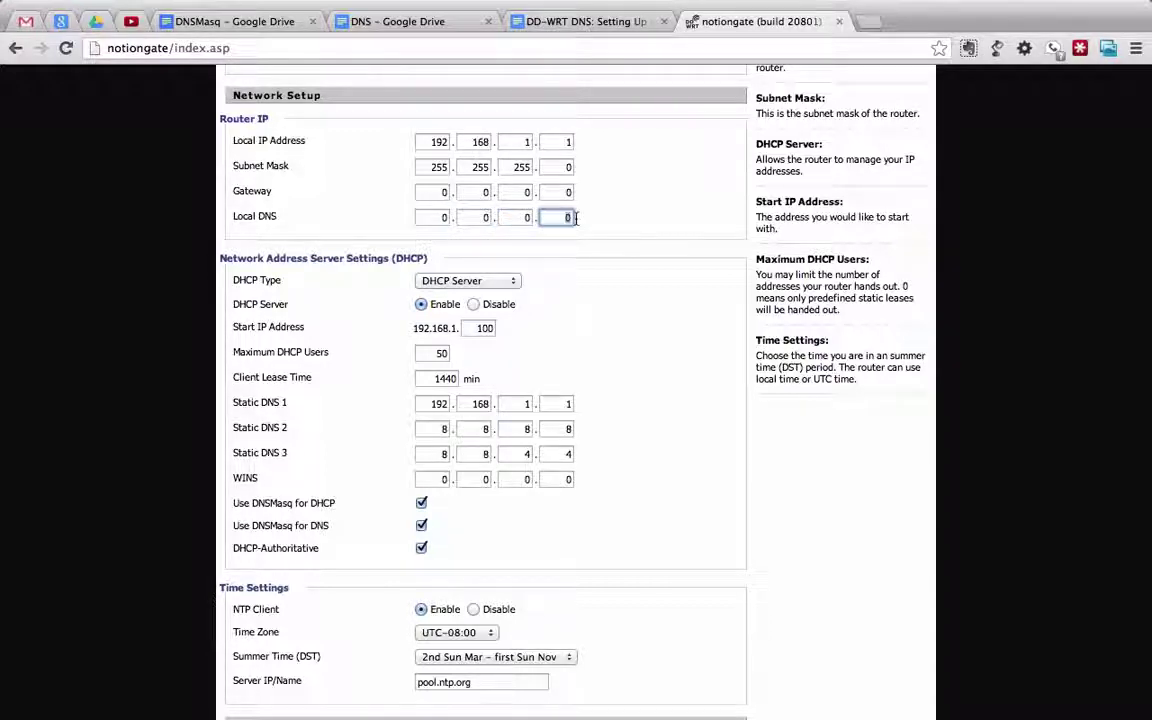
click(434, 219)
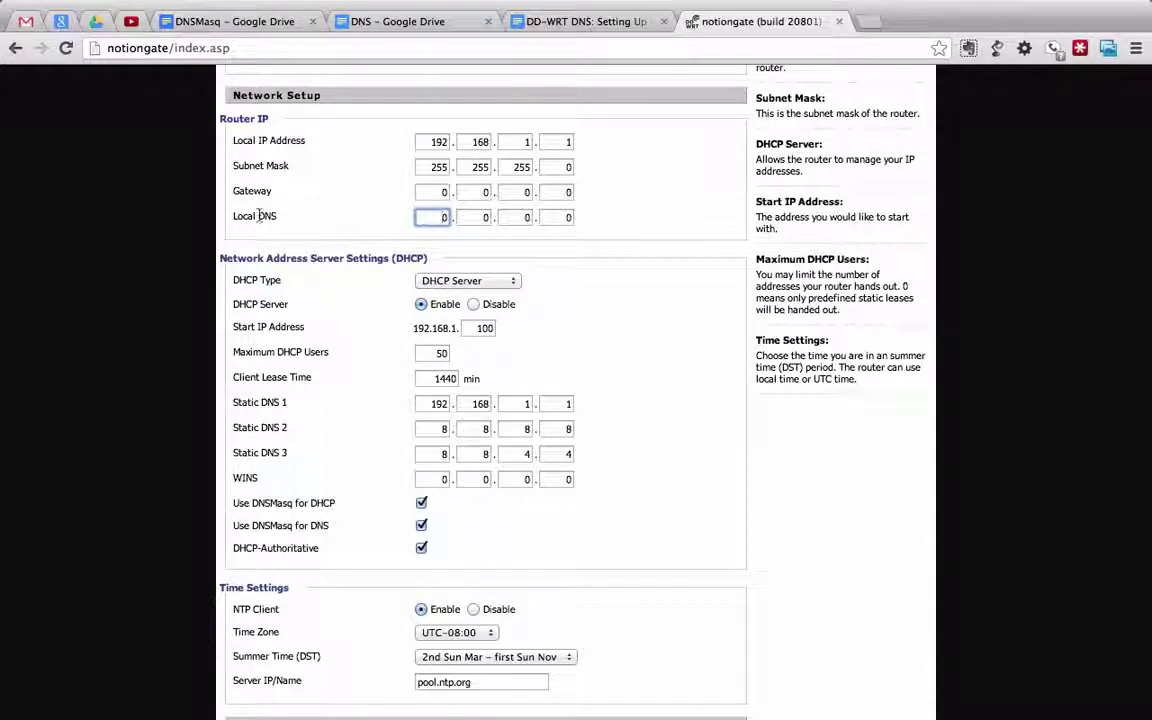
scroll(287, 302, down, 1)
scroll(287, 302, down, 3)
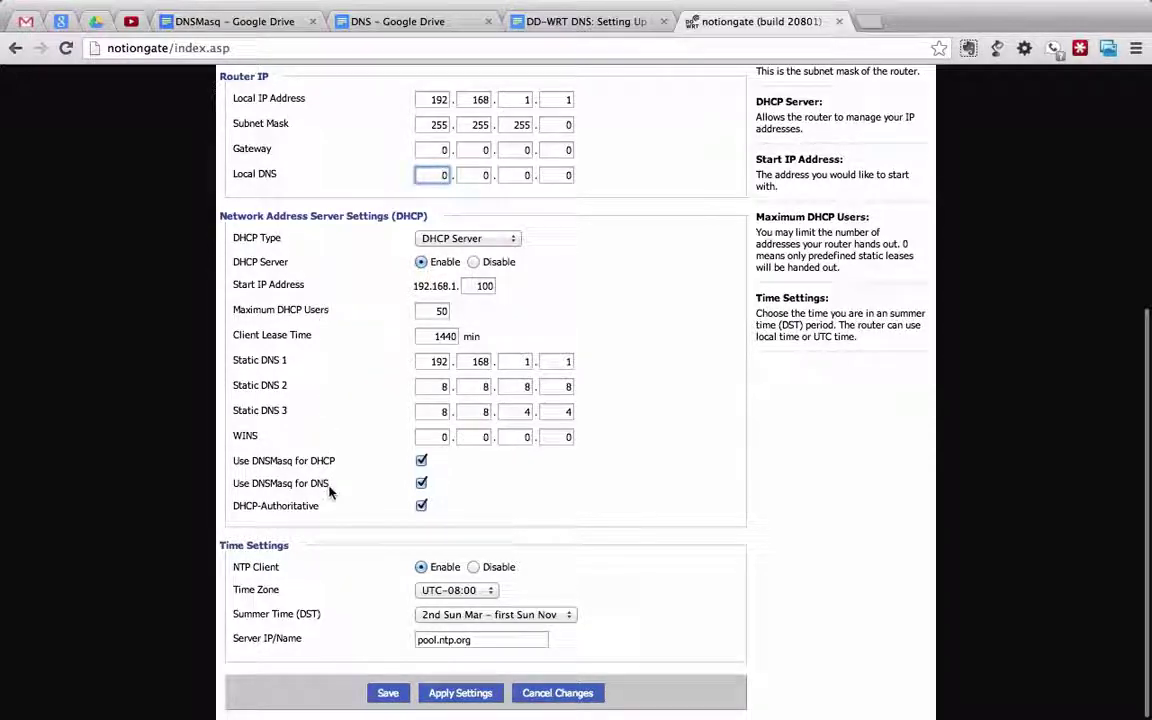
drag(329, 484, 233, 485)
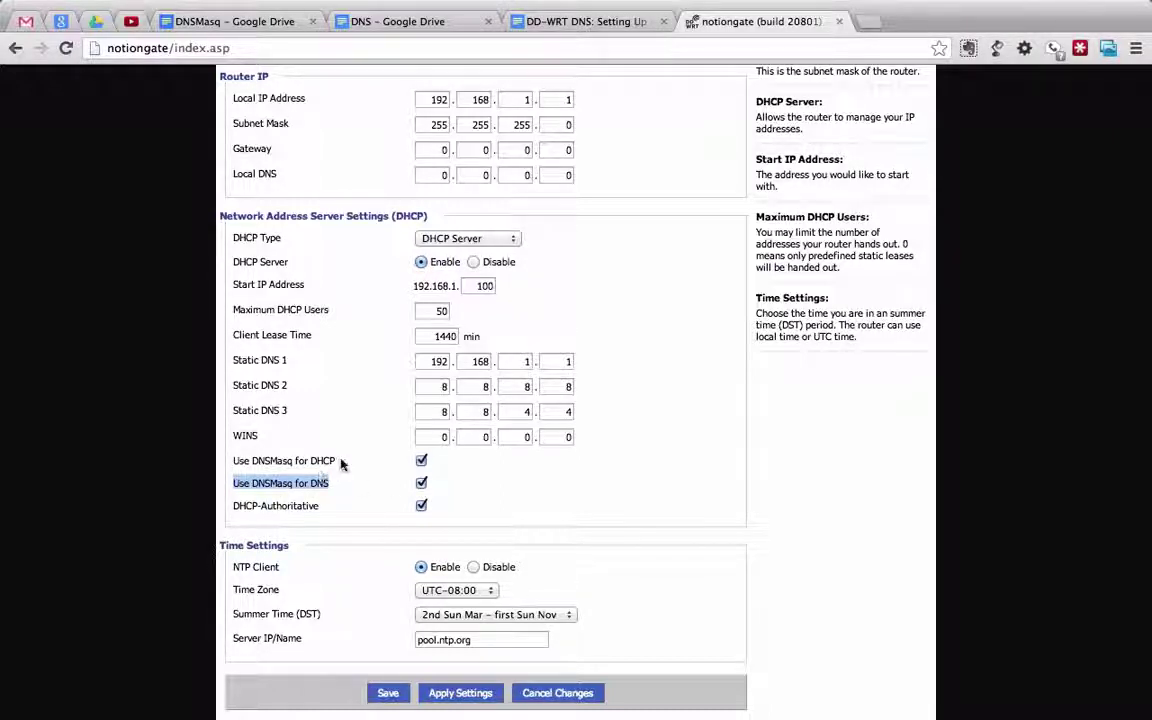
drag(338, 461, 233, 461)
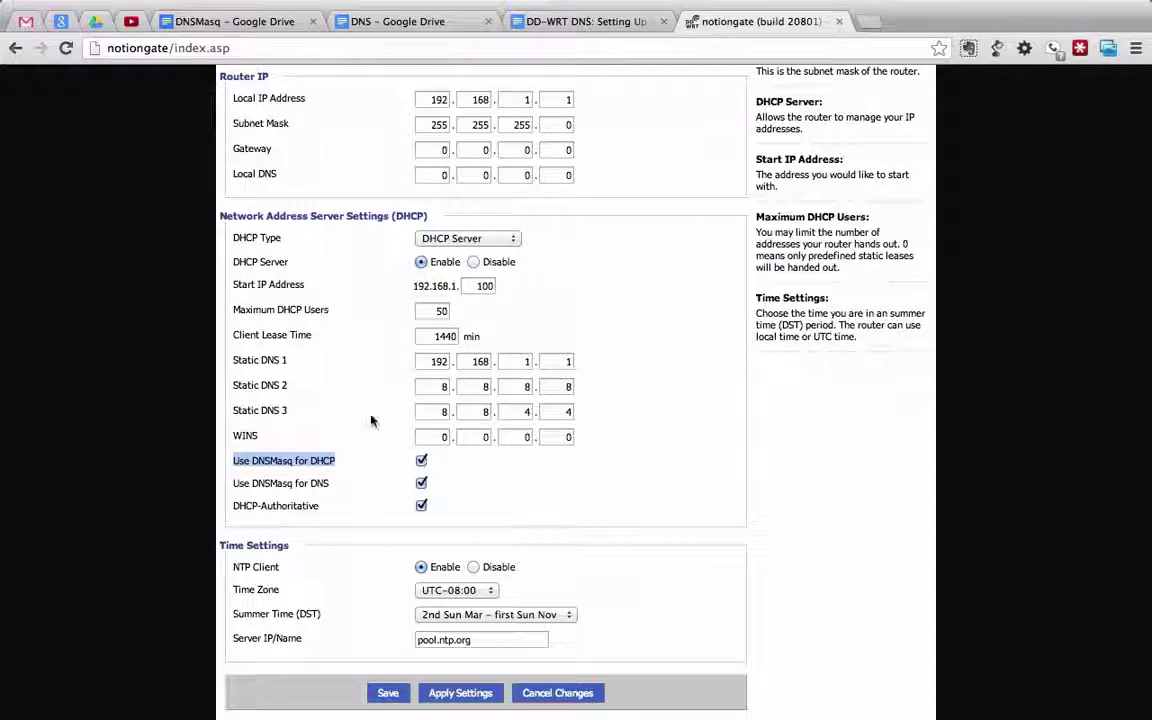
drag(298, 362, 233, 362)
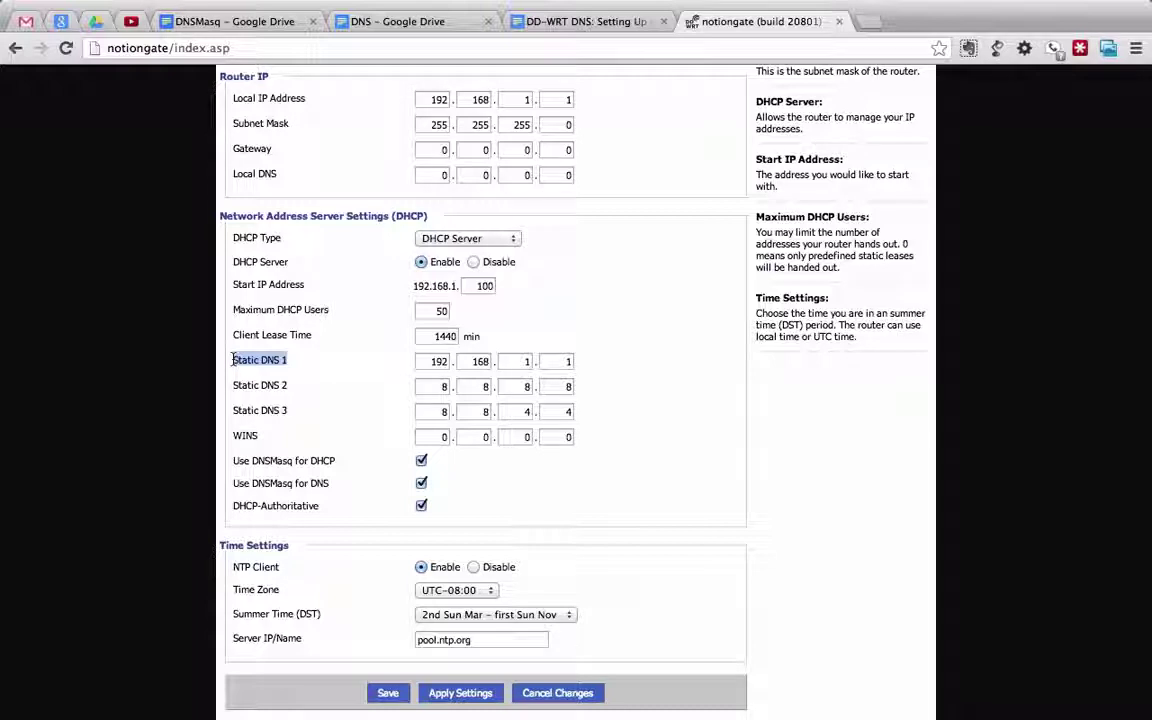
click(424, 362)
click(478, 362)
click(515, 364)
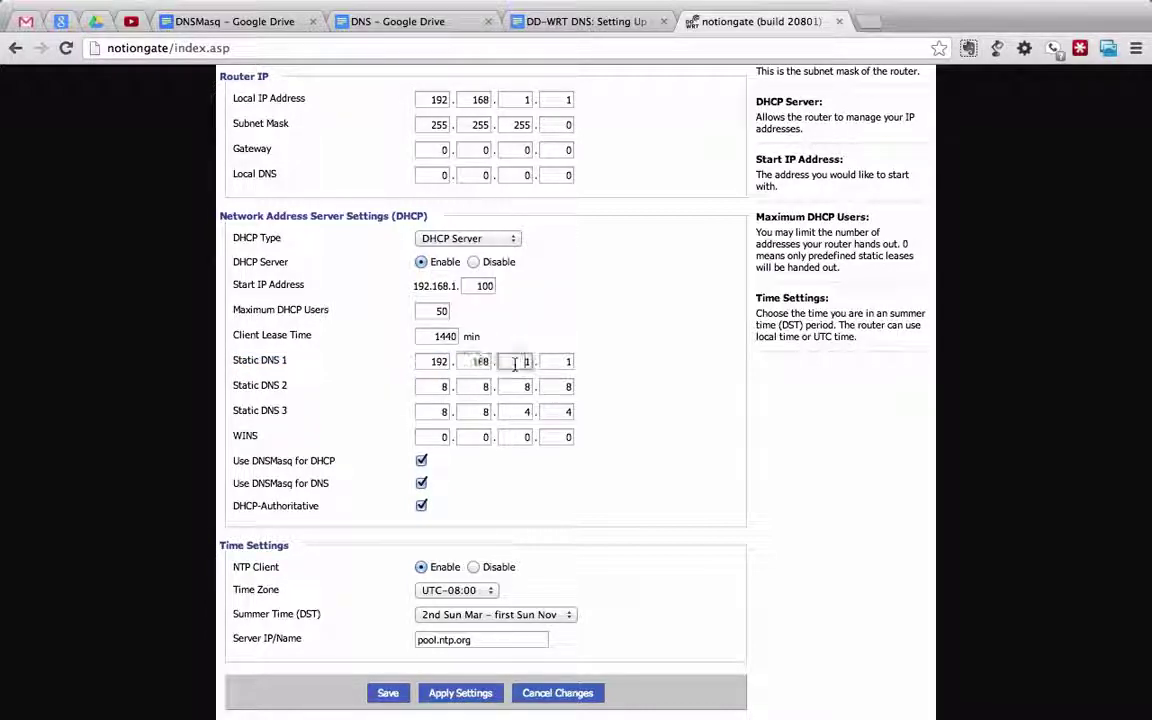
click(566, 362)
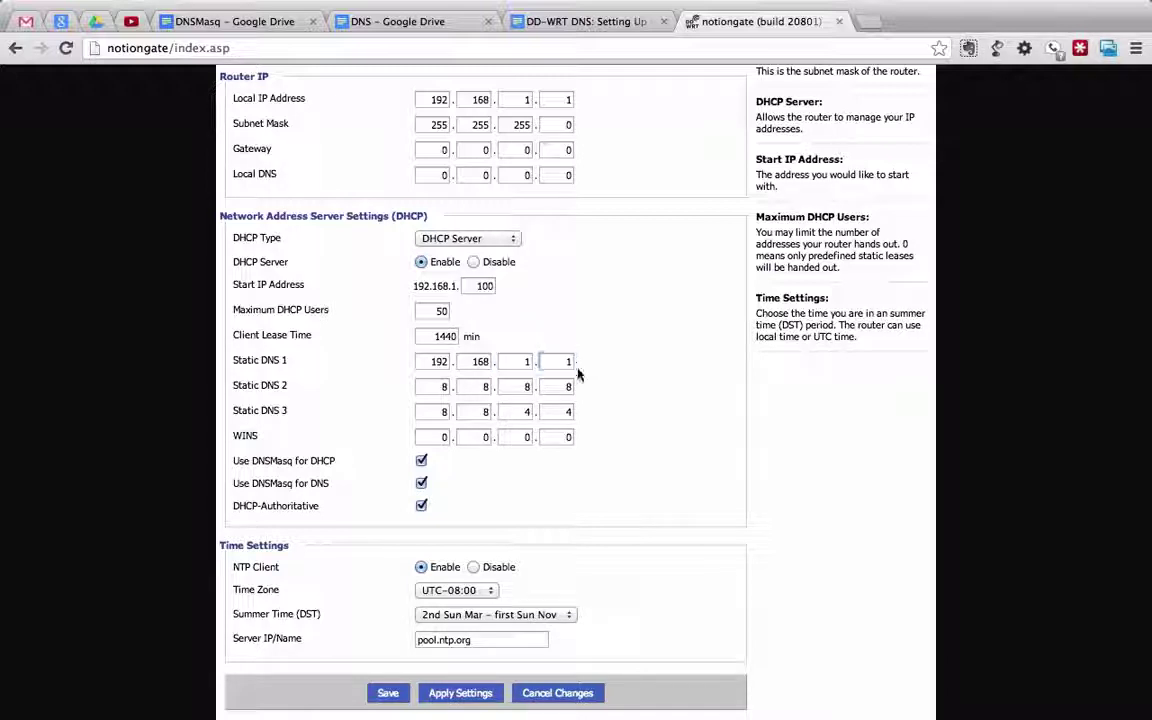
click(428, 363)
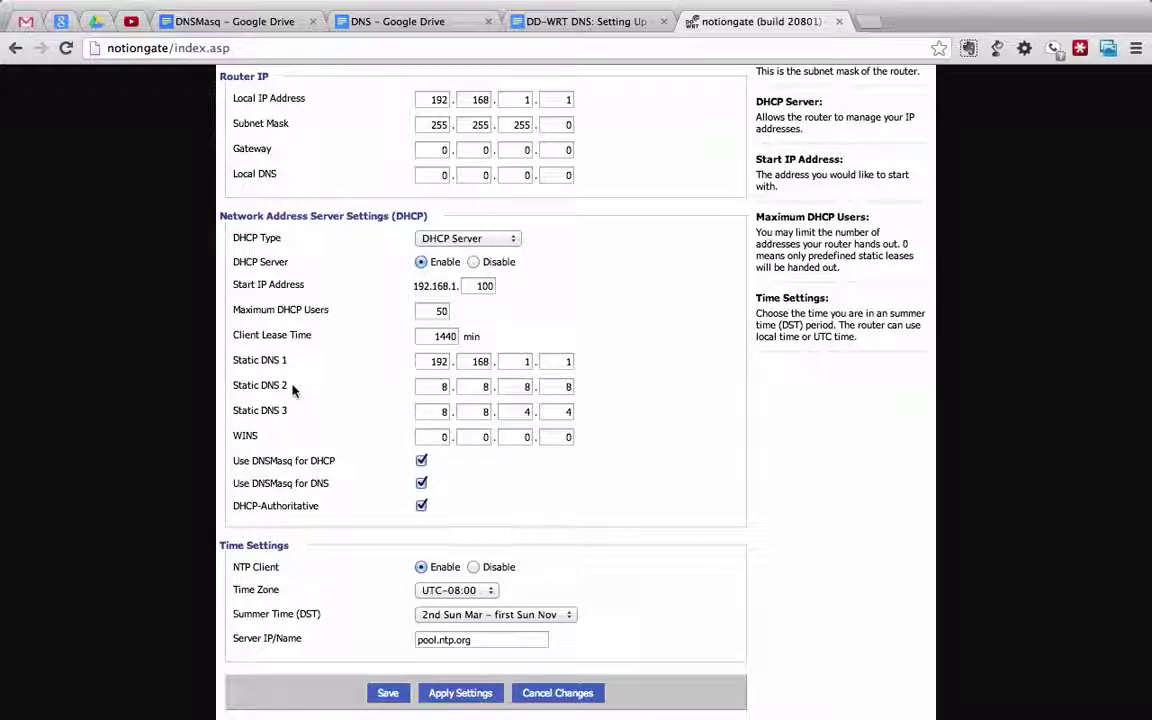
drag(290, 386, 234, 409)
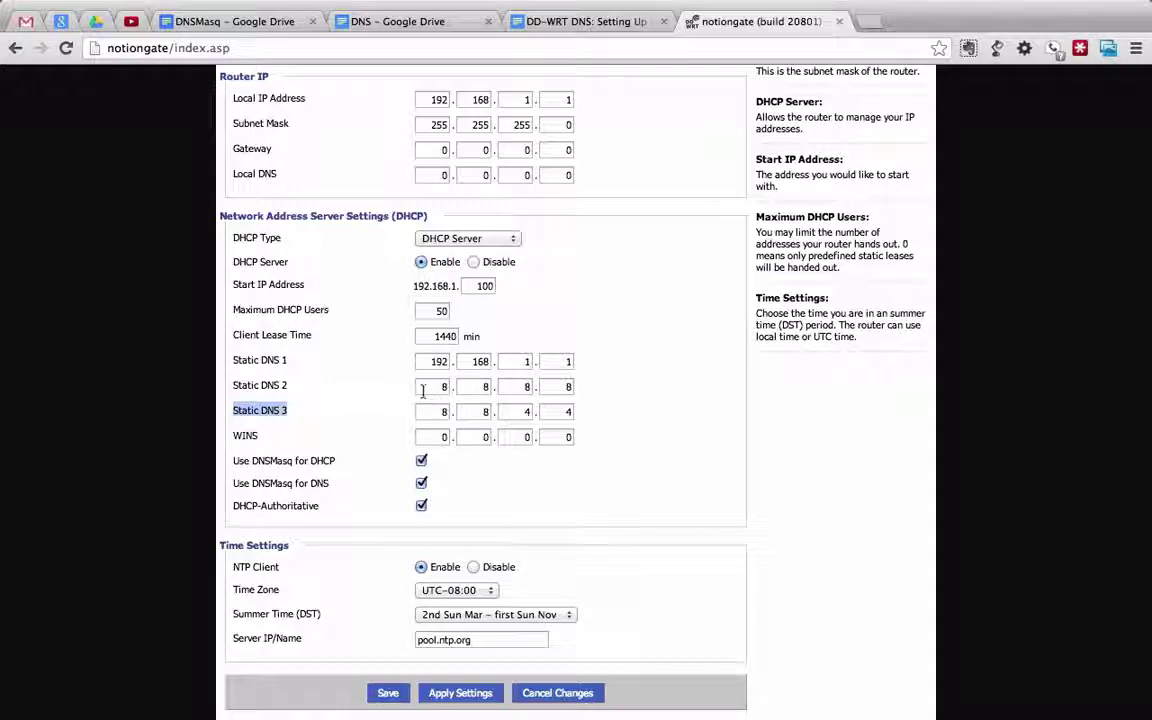
Step: Open the Services page and keep the DHCP Server's Used Domain set to LAN & WLAN
scroll(422, 390, up, 8)
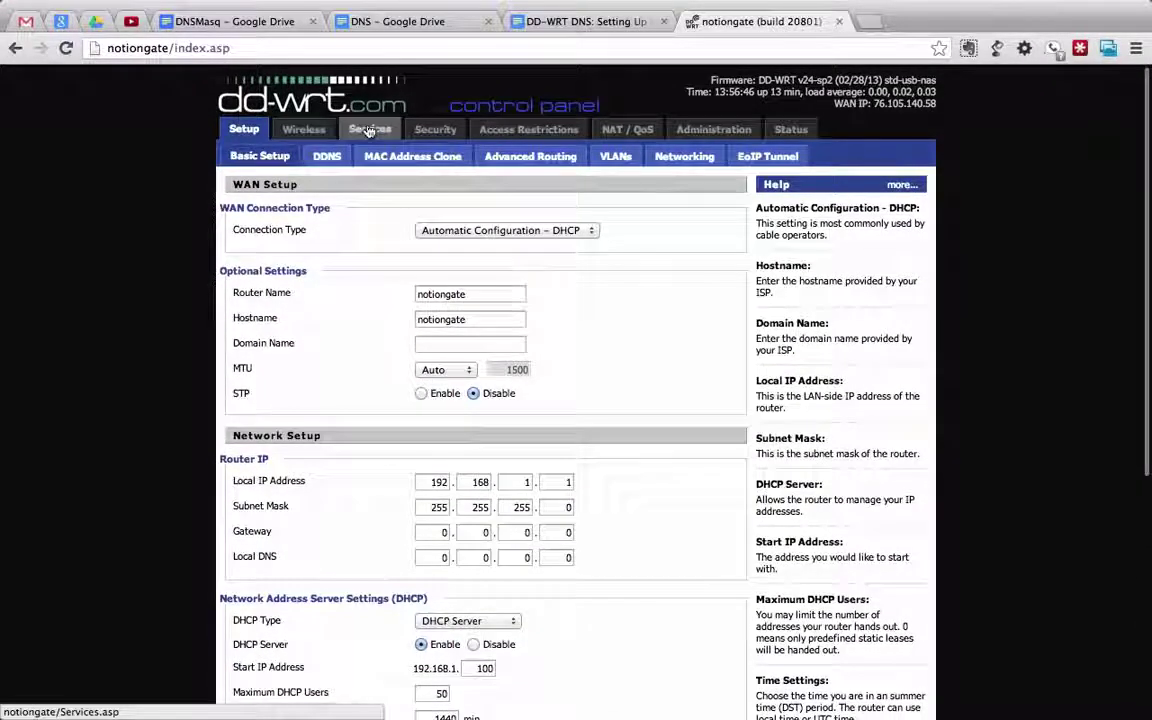
click(370, 131)
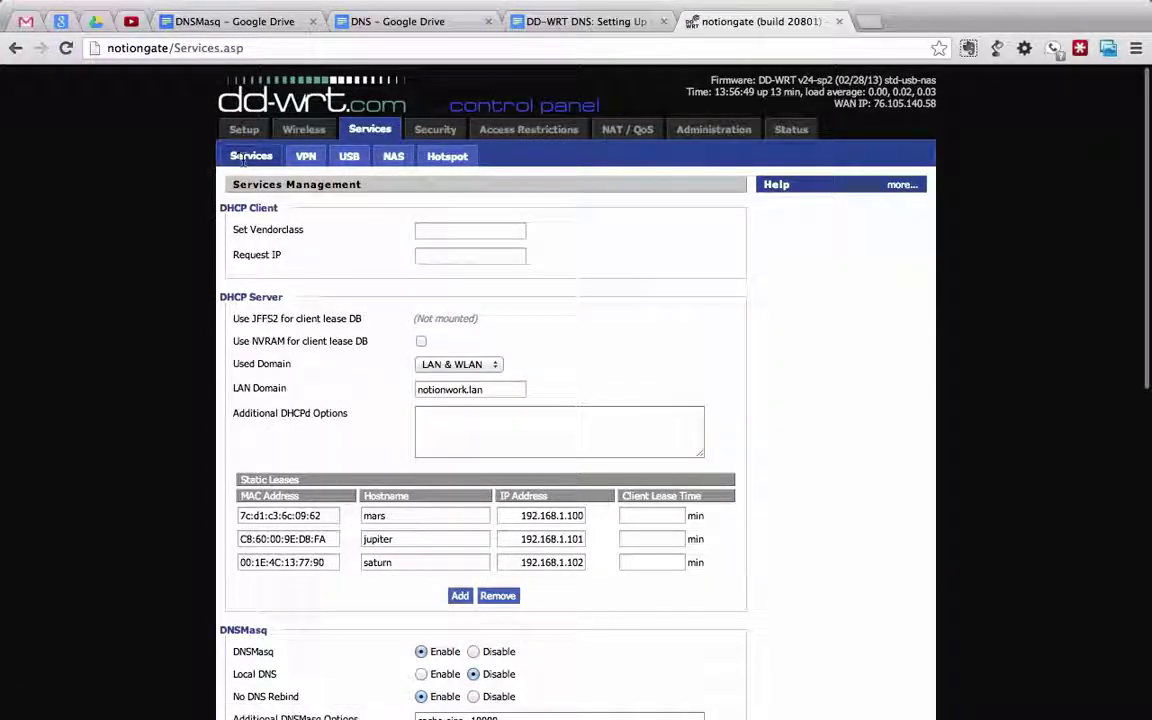
click(276, 158)
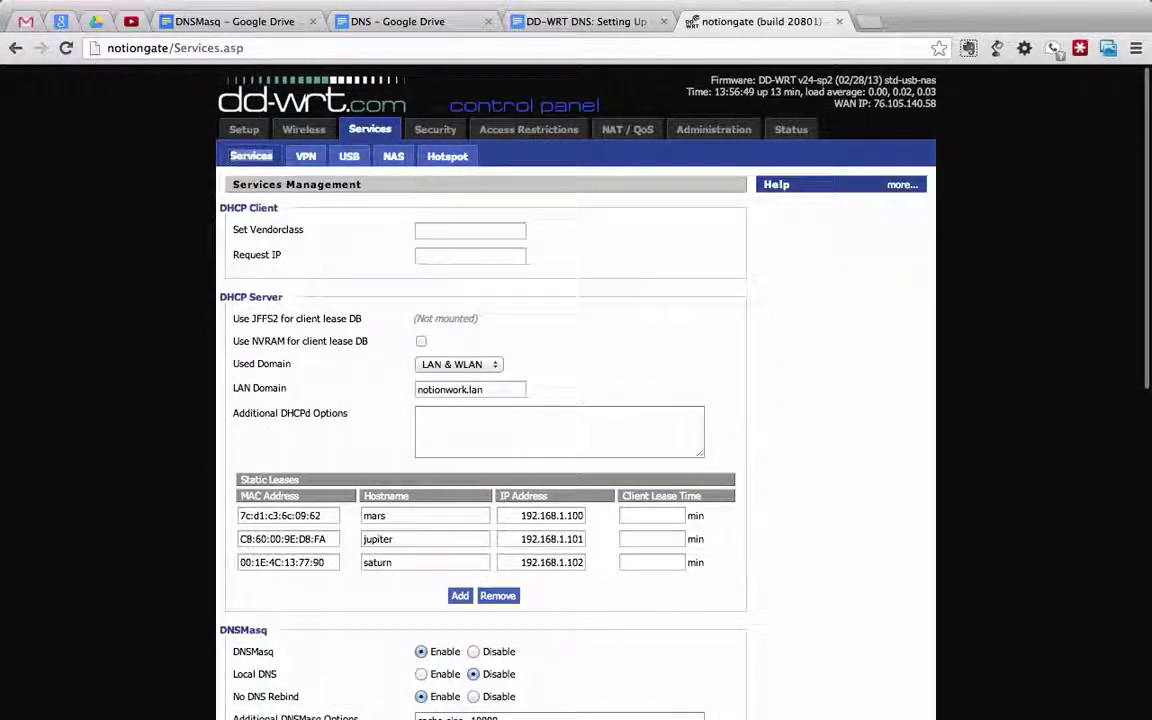
scroll(316, 224, down, 4)
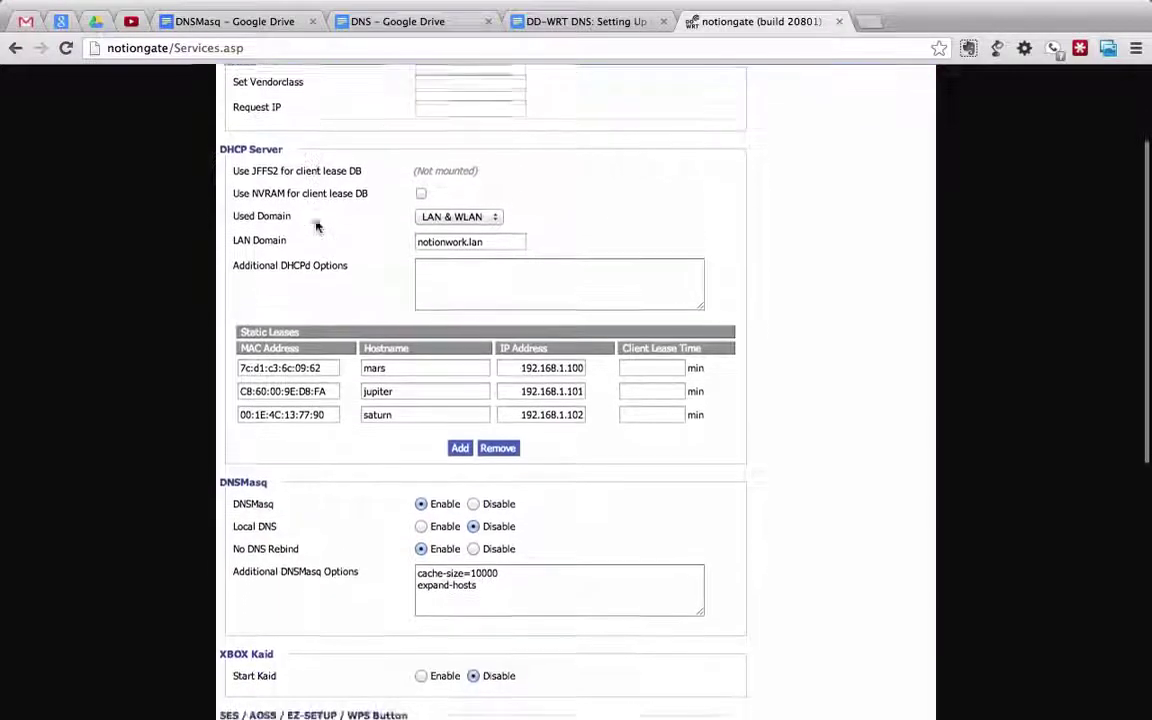
scroll(316, 224, down, 1)
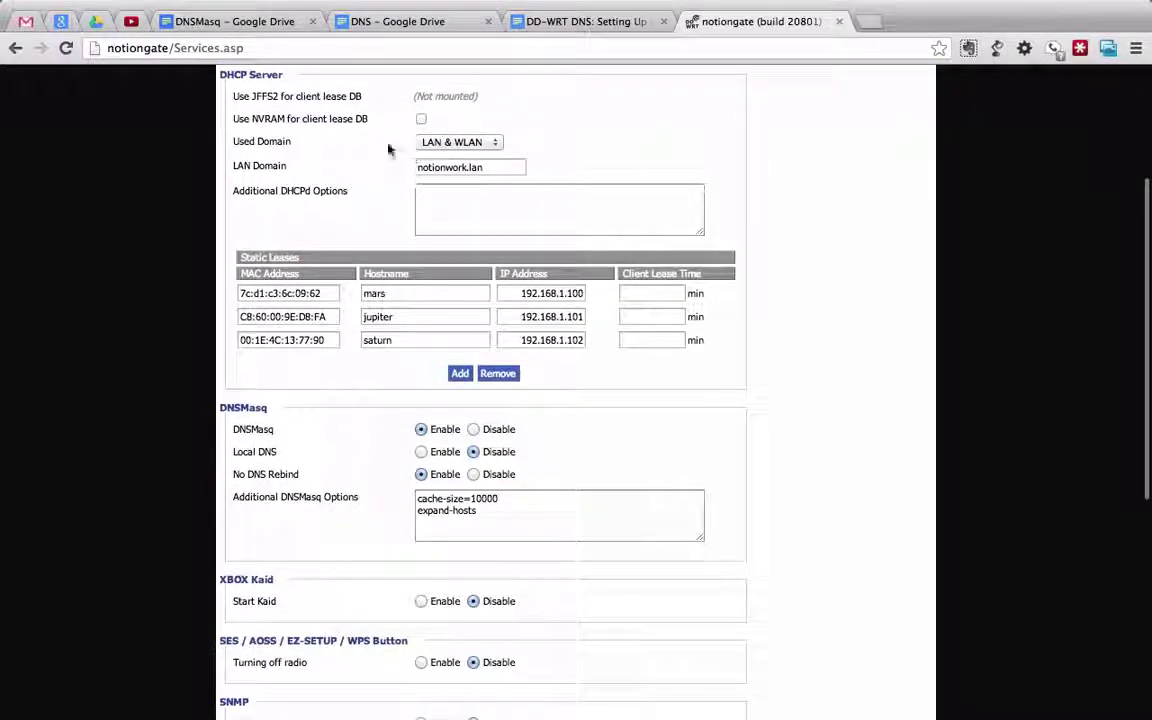
click(464, 150)
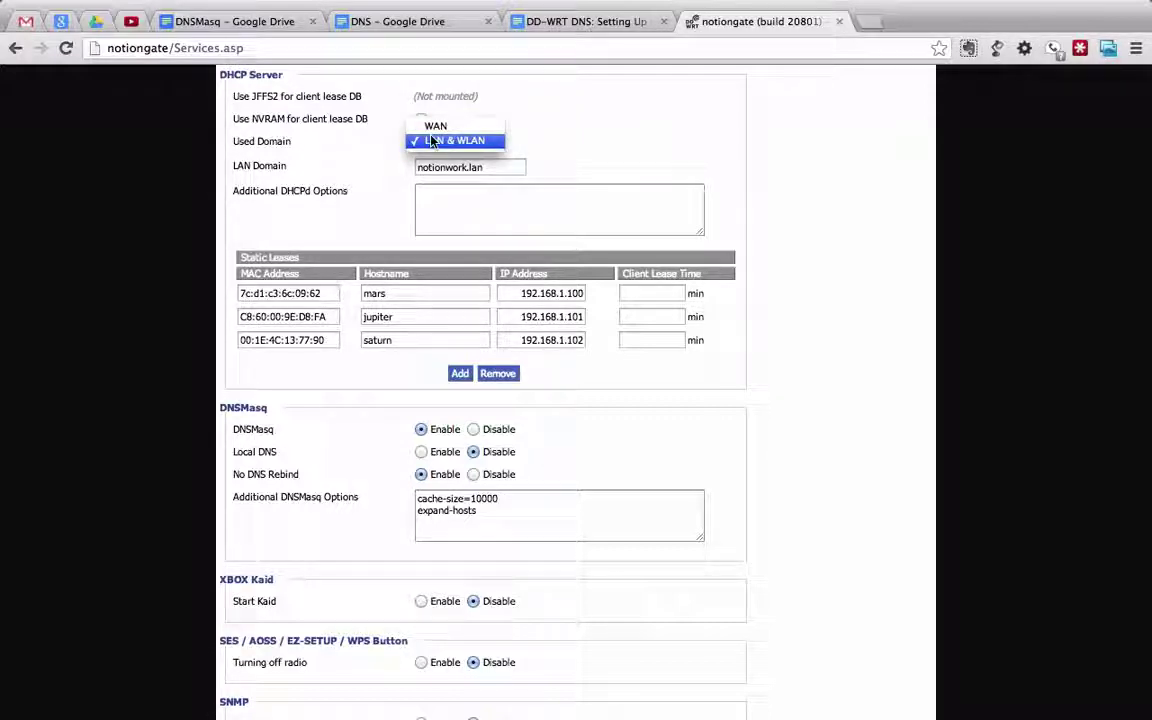
click(432, 141)
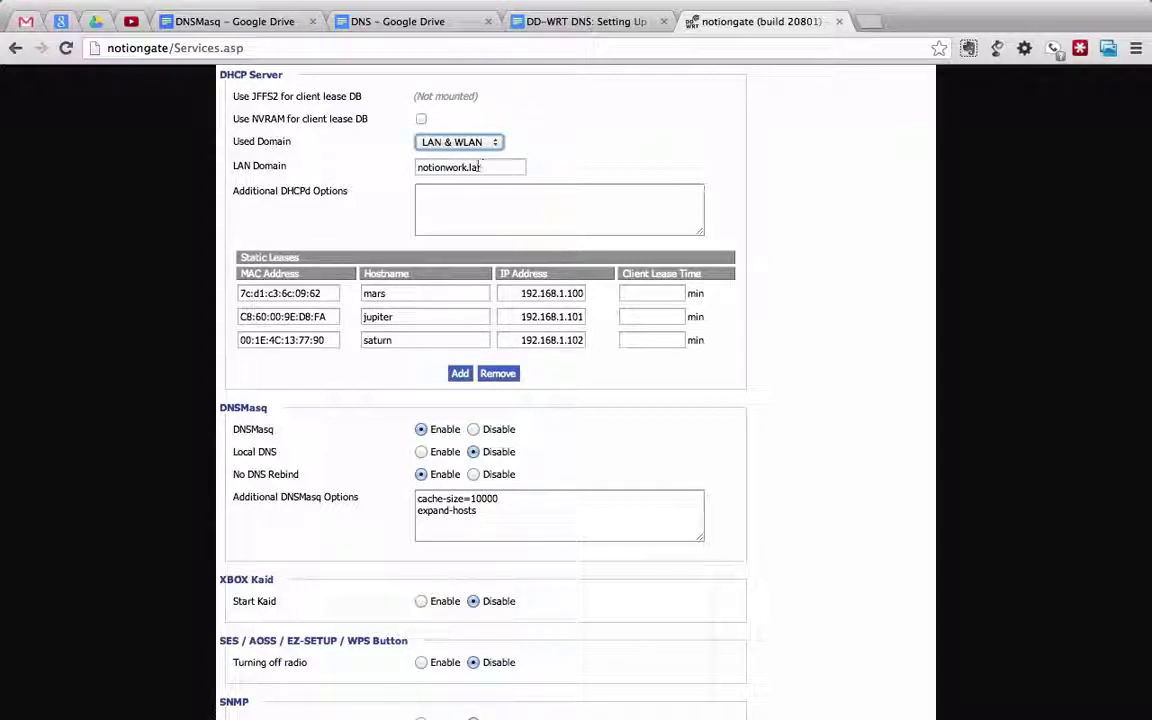
Step: Delete notionwork.lan from the LAN Domain field
drag(292, 168, 232, 166)
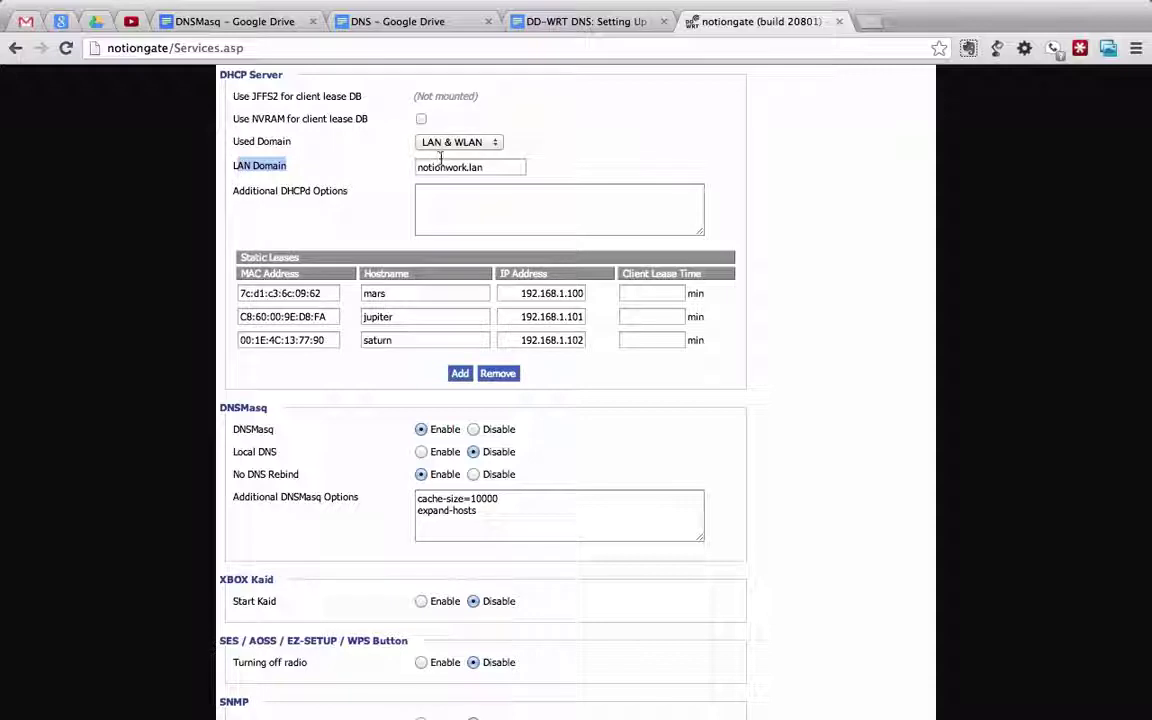
click(489, 167)
drag(489, 167, 406, 167)
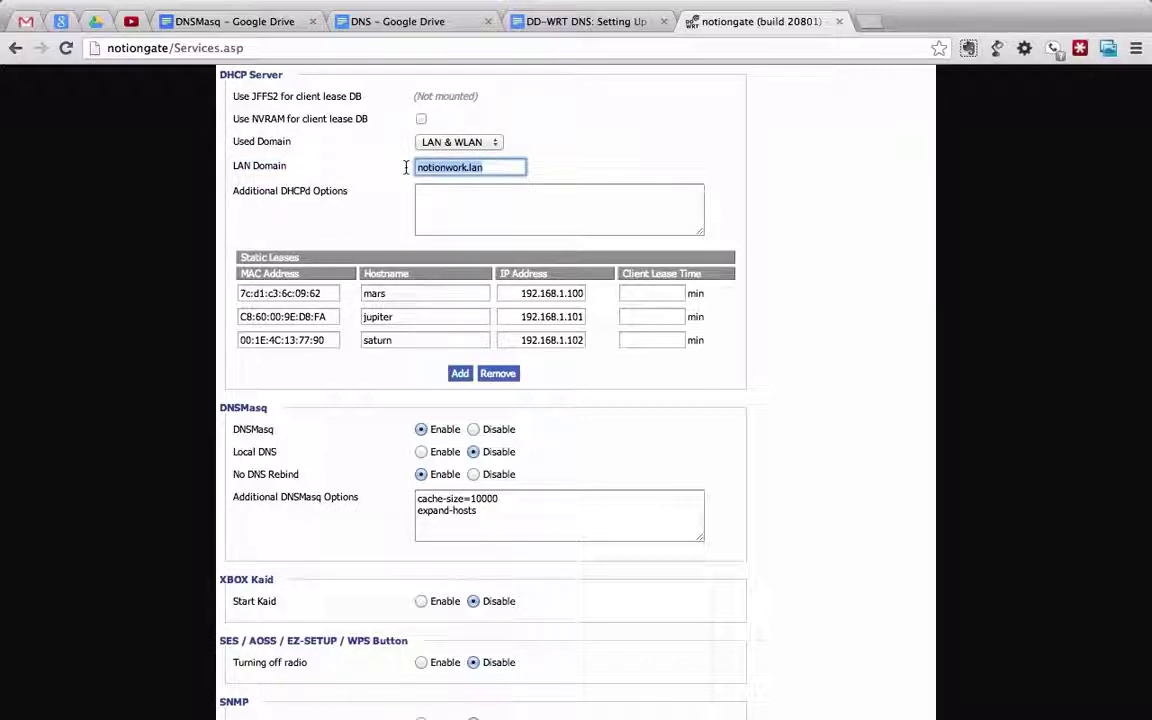
key(BackSpace)
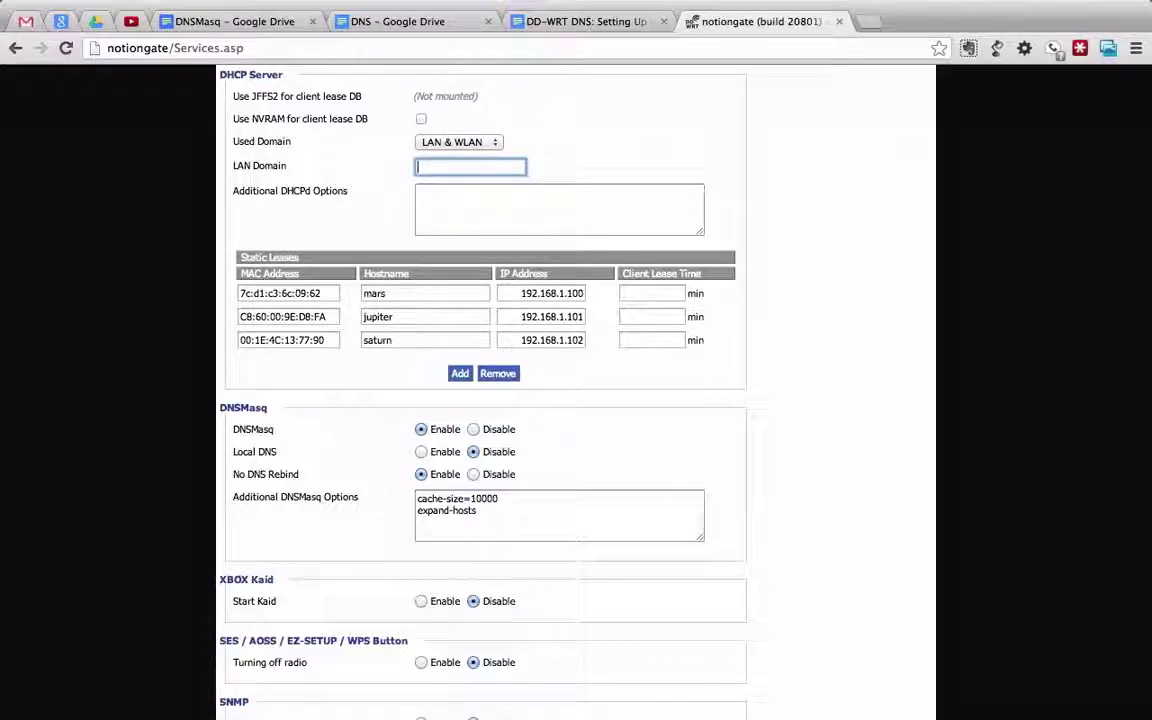
Step: Try notiongate/ in a throwaway tab, then enter .lan in the empty LAN Domain field
click(868, 21)
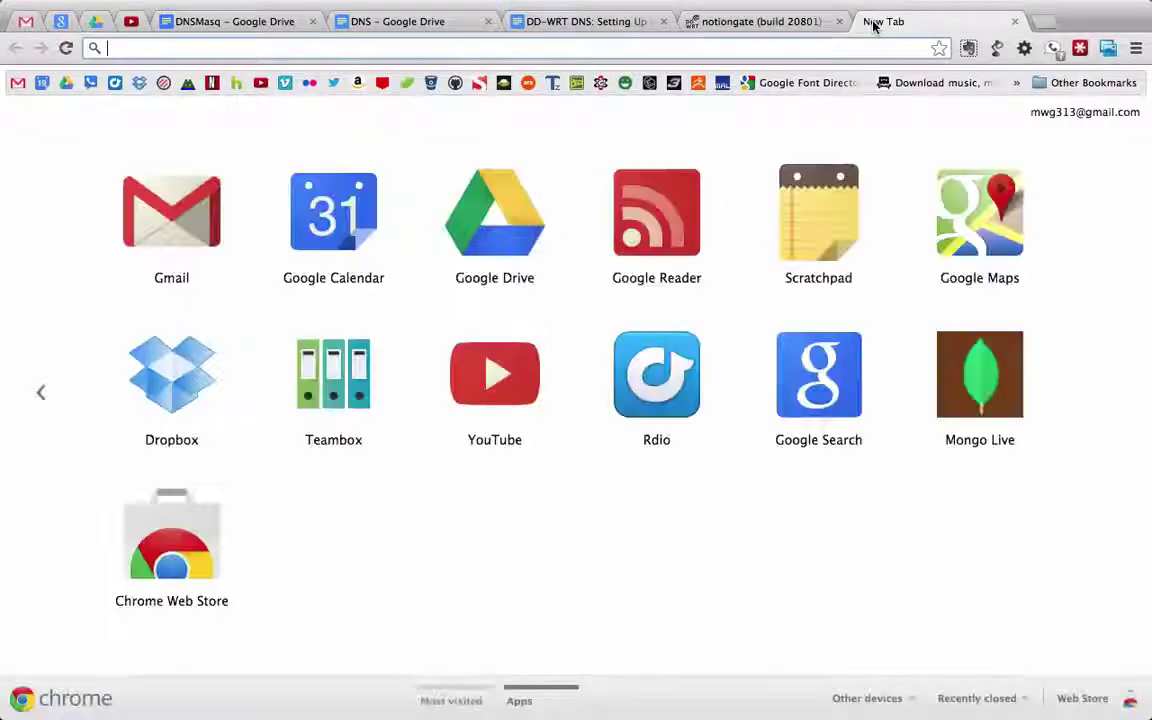
text(notiongate/)
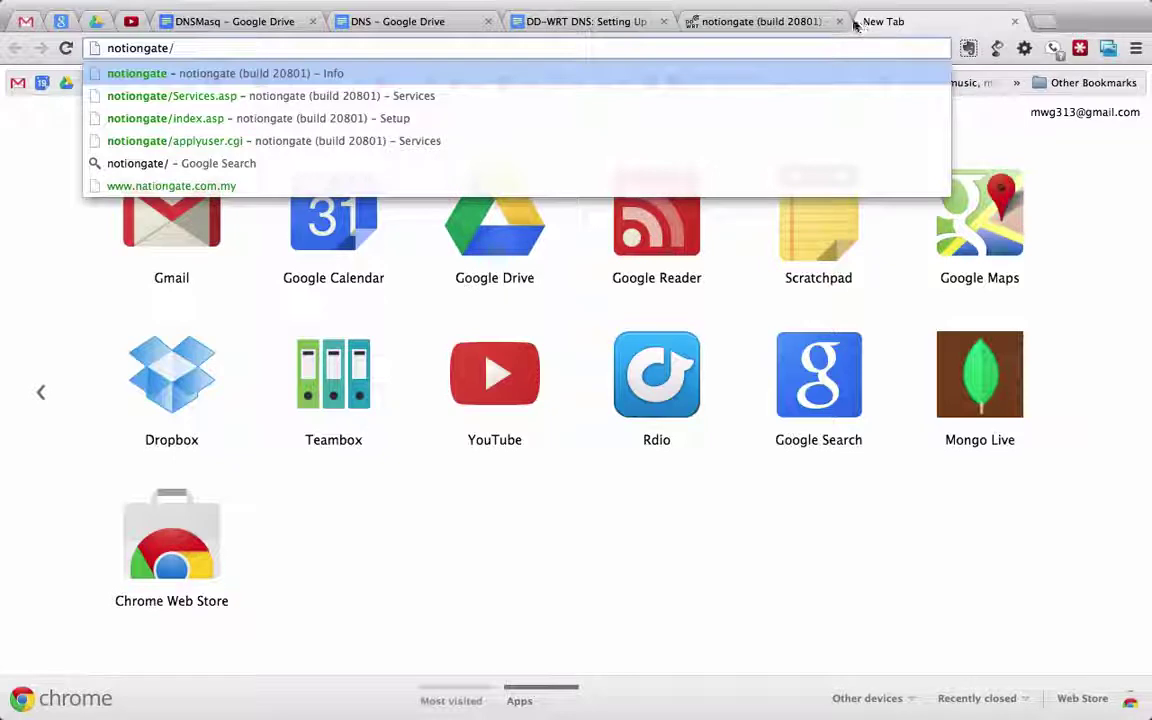
click(1014, 21)
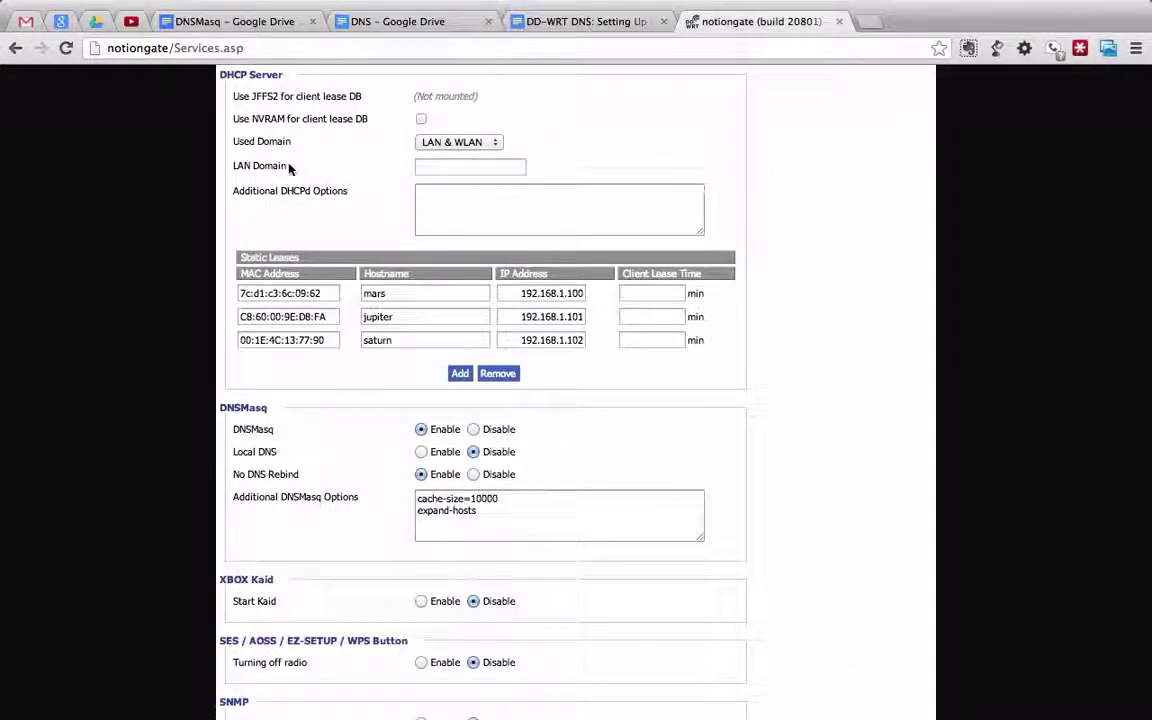
click(462, 169)
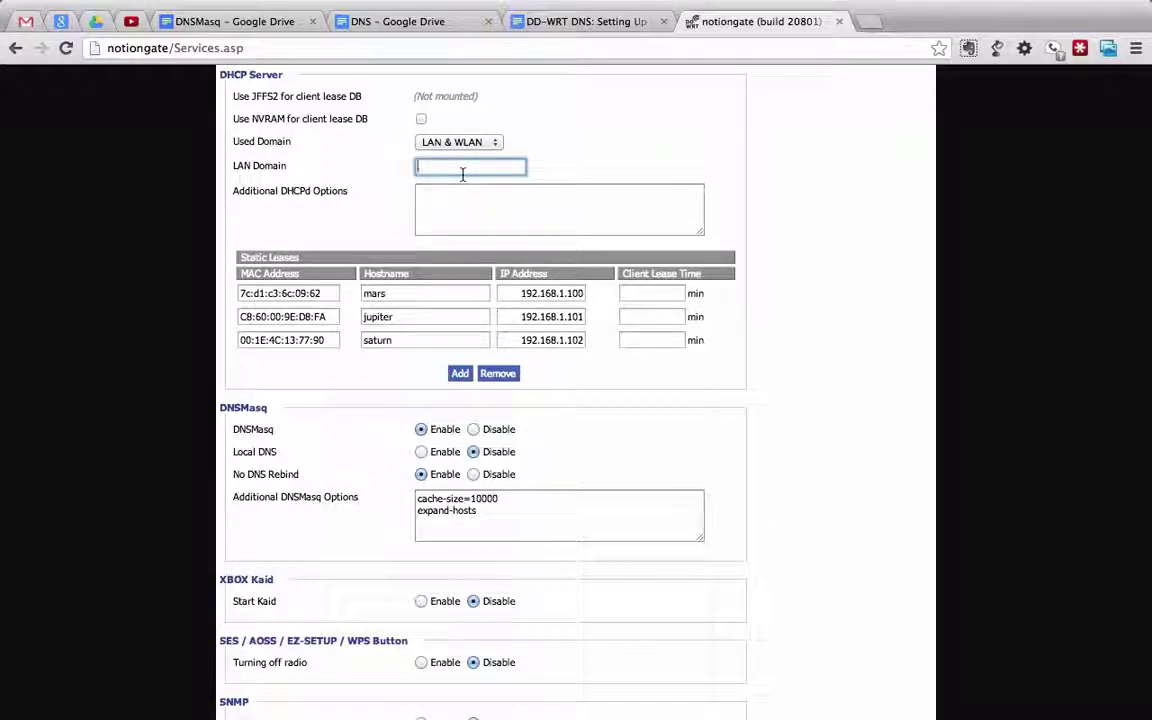
text(l)
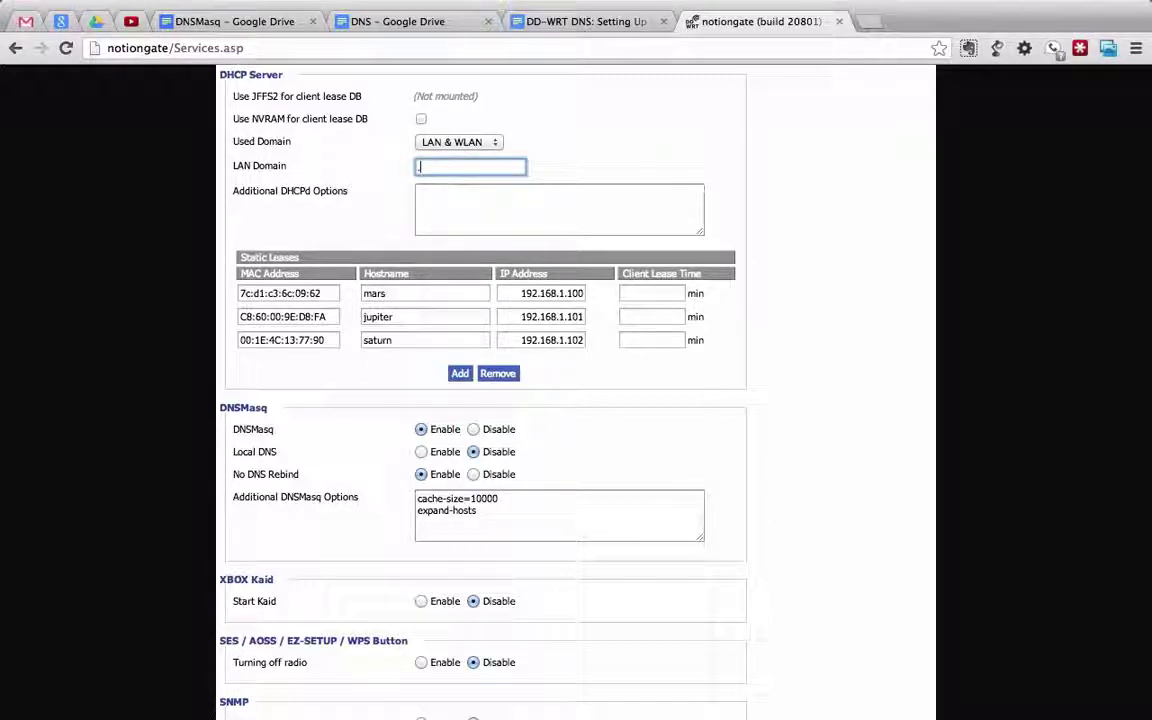
text(lan)
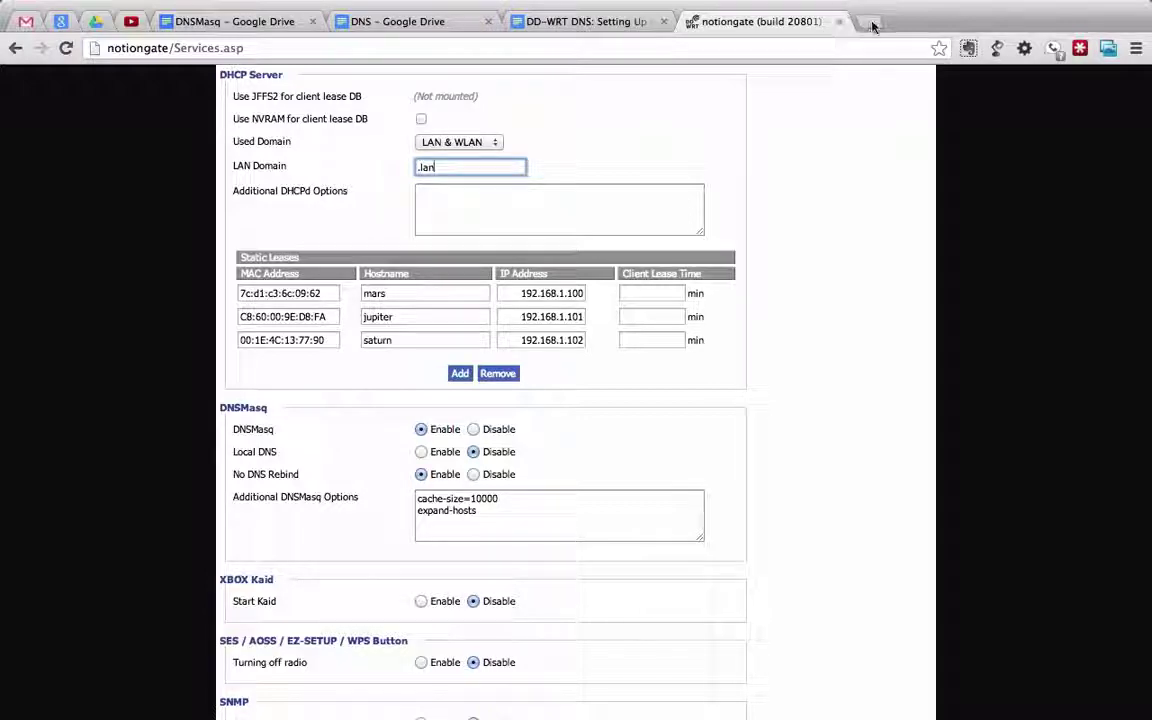
Step: Enter notiongate.lan as the address in a new tab, then close that tab
click(874, 21)
text(notionhga)
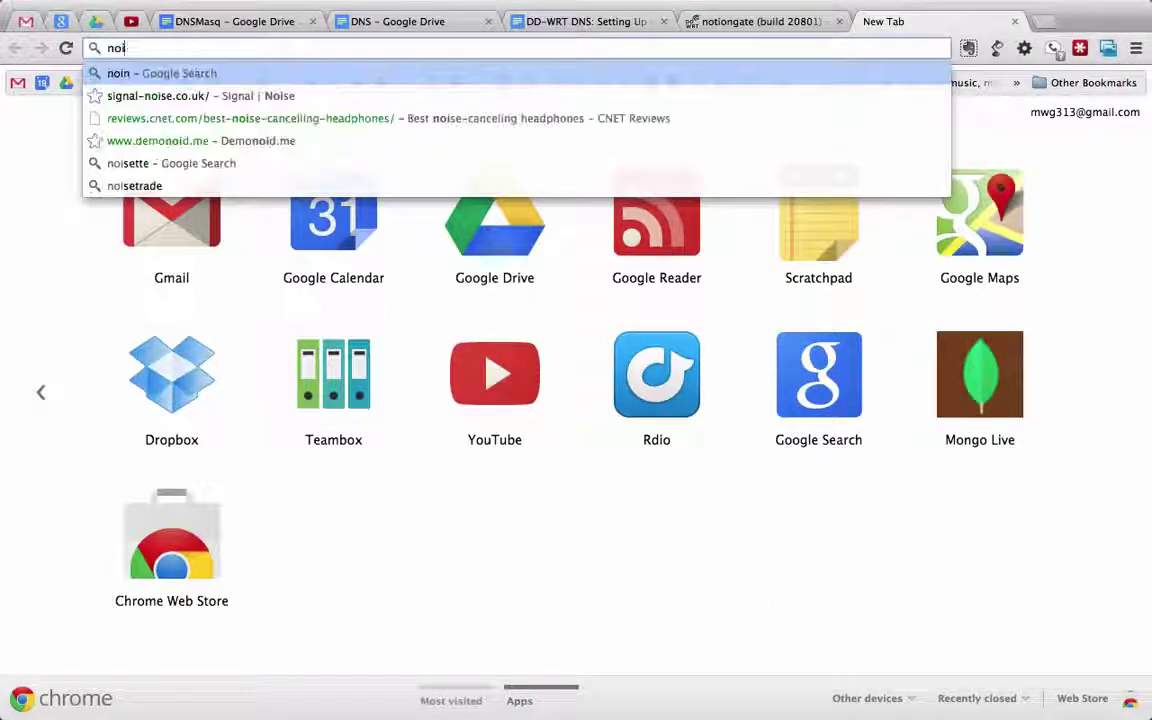
key(BackSpace)
key(BackSpace)
key(BackSpace)
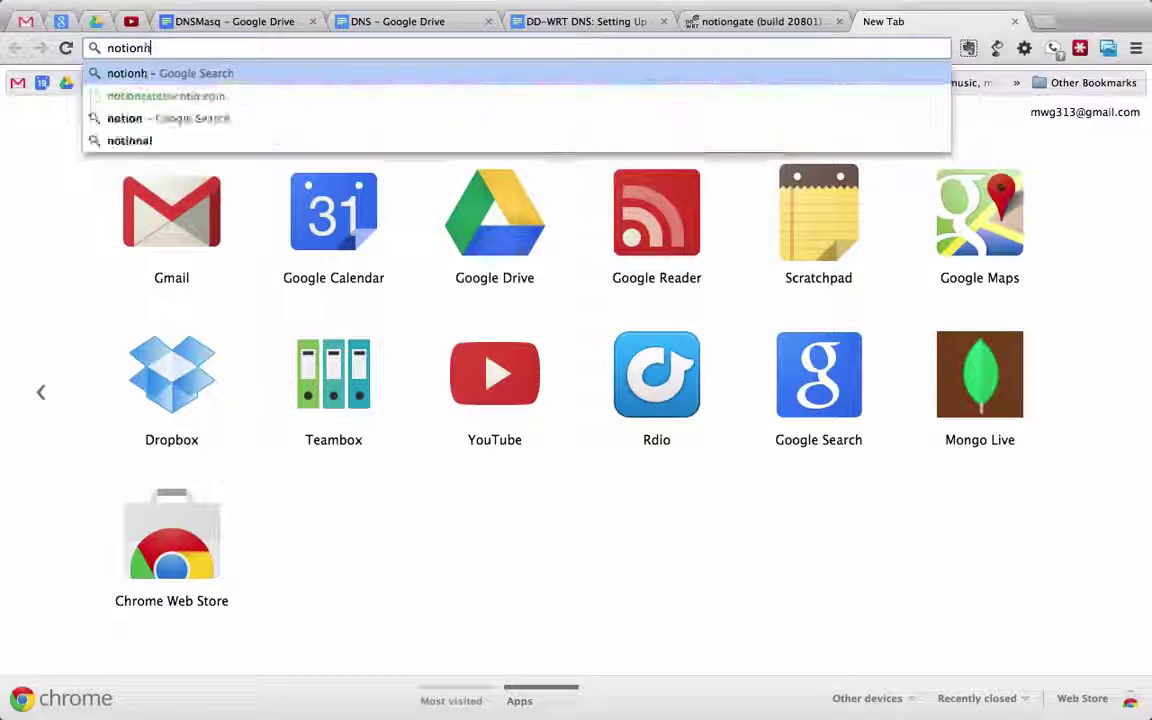
text(gate.lan)
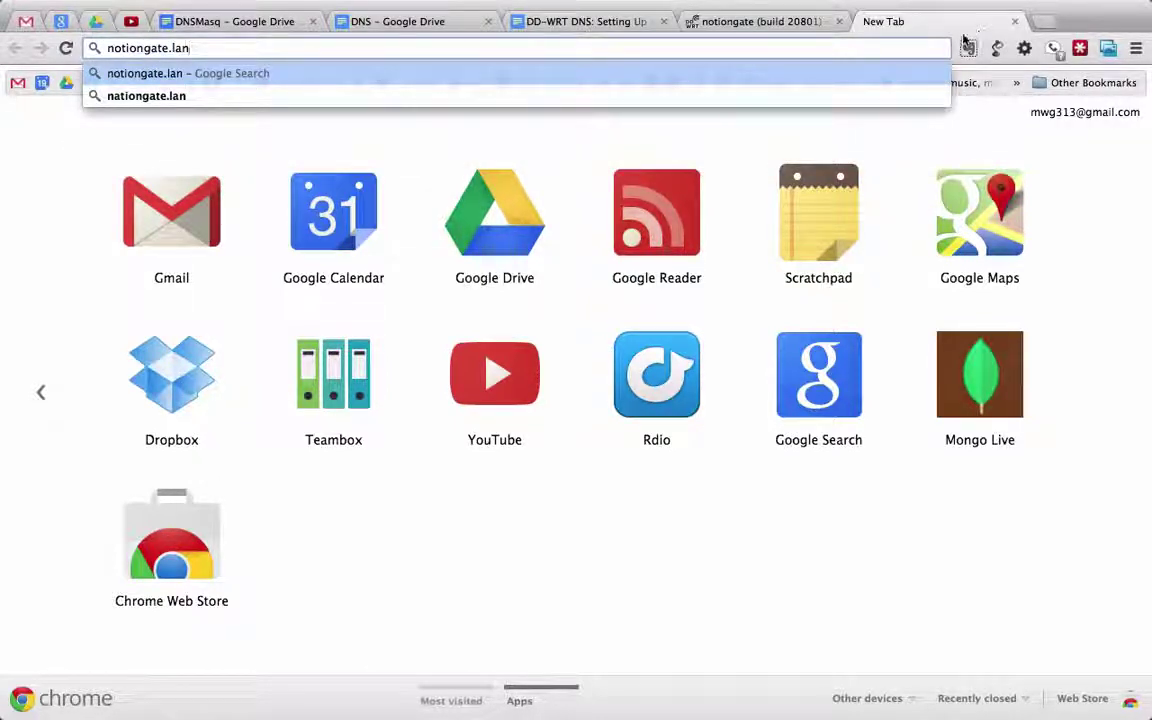
click(1015, 23)
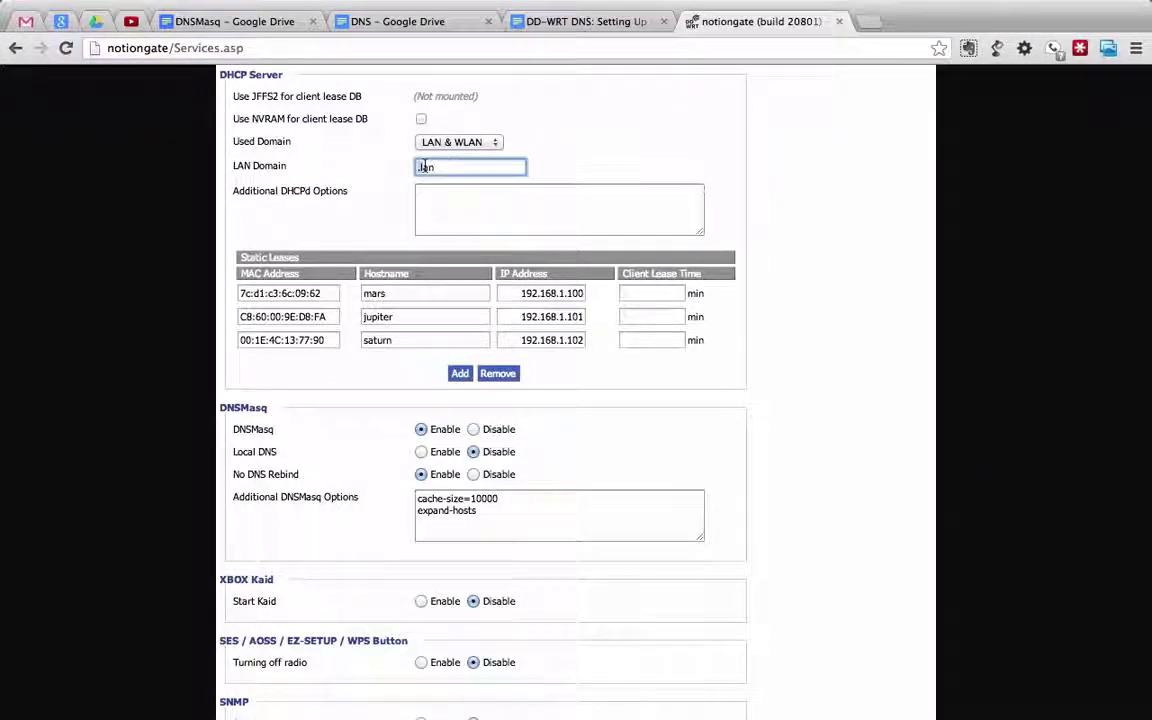
Step: Change the LAN Domain to notionwork.lan, briefly trying notionwork.local first
key(Left)
text(notionwe)
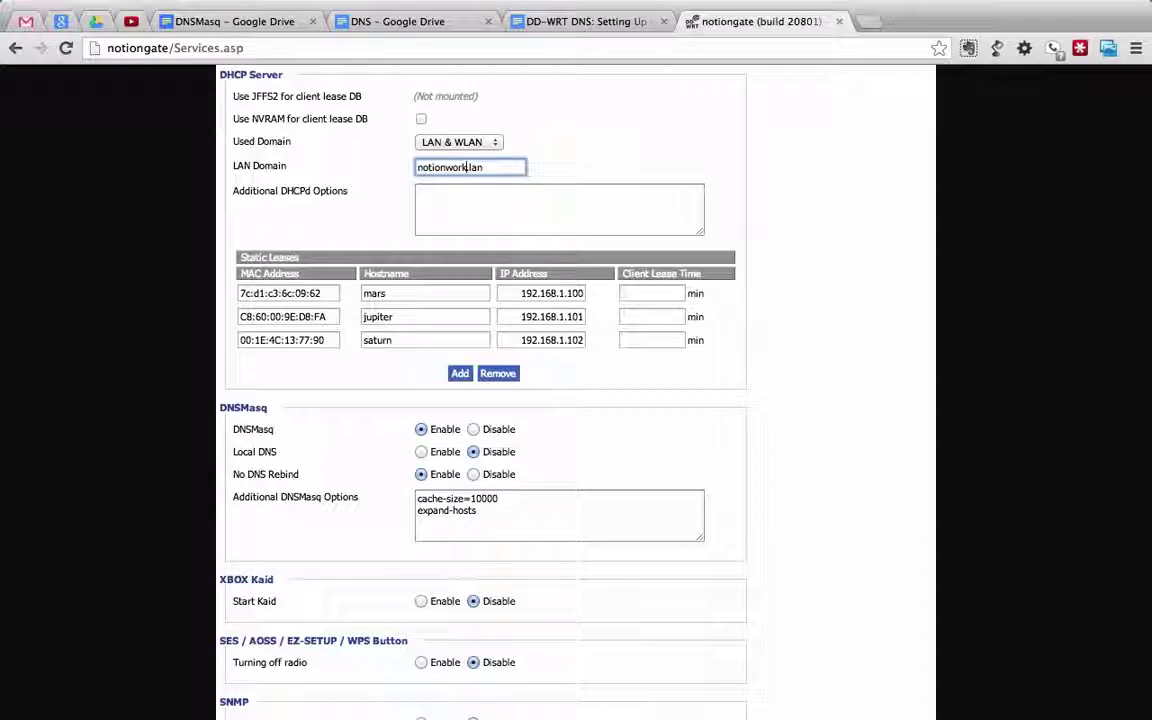
text(rk)
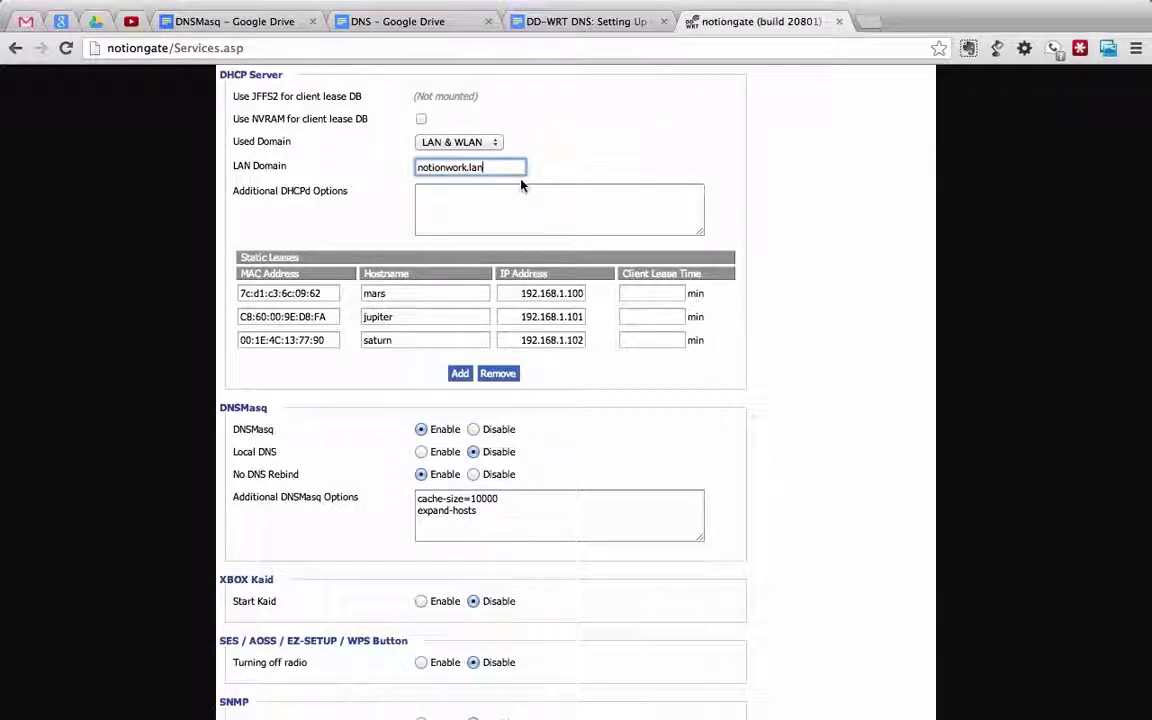
key(BackSpace)
key(BackSpace)
key(BackSpace)
text(local)
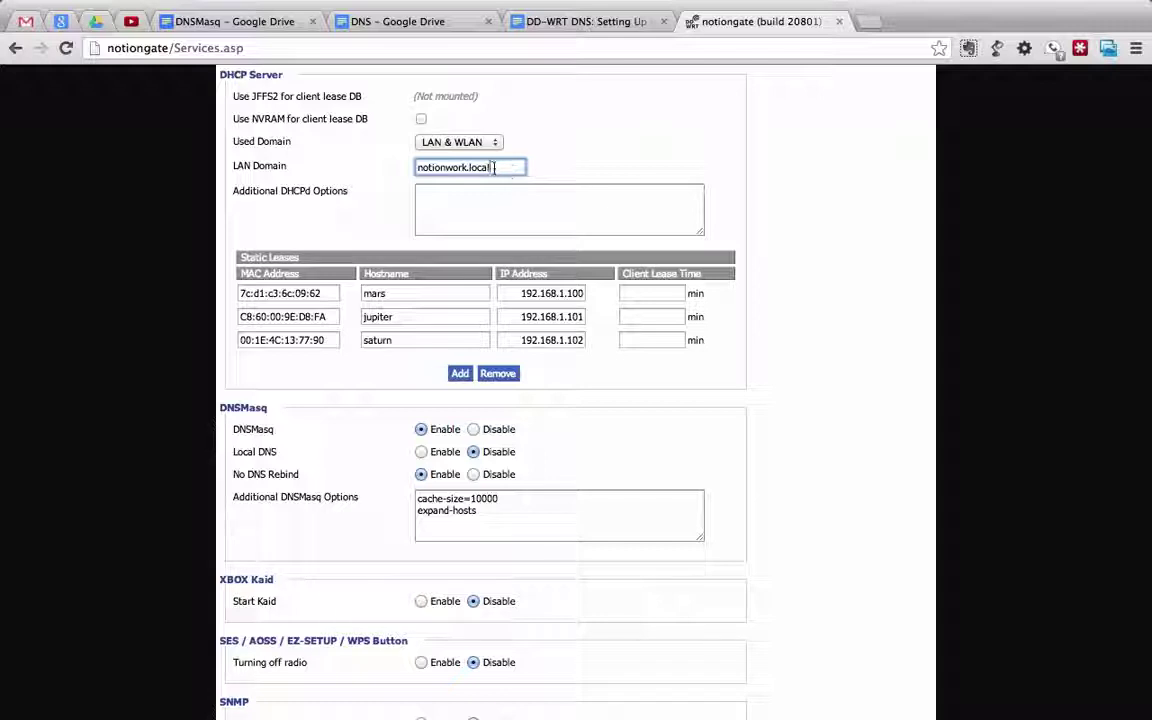
mouse_move(492, 167)
mouse_down()
mouse_move(399, 169)
mouse_move(469, 167)
mouse_up()
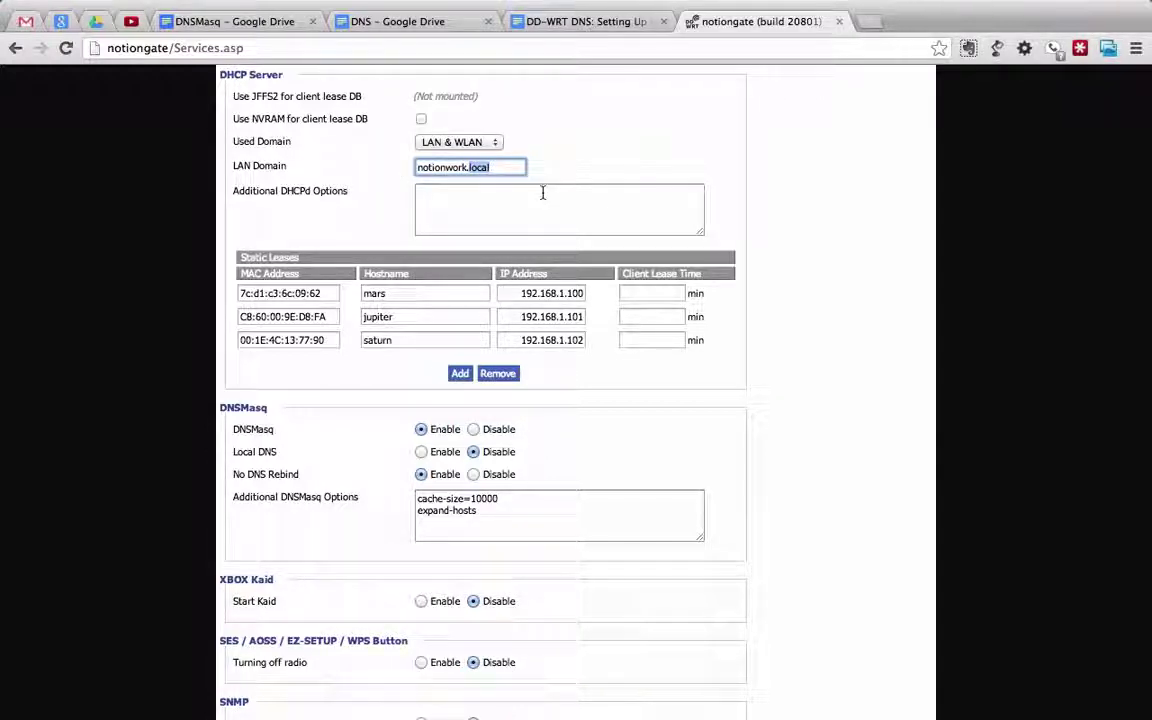
key(BackSpace)
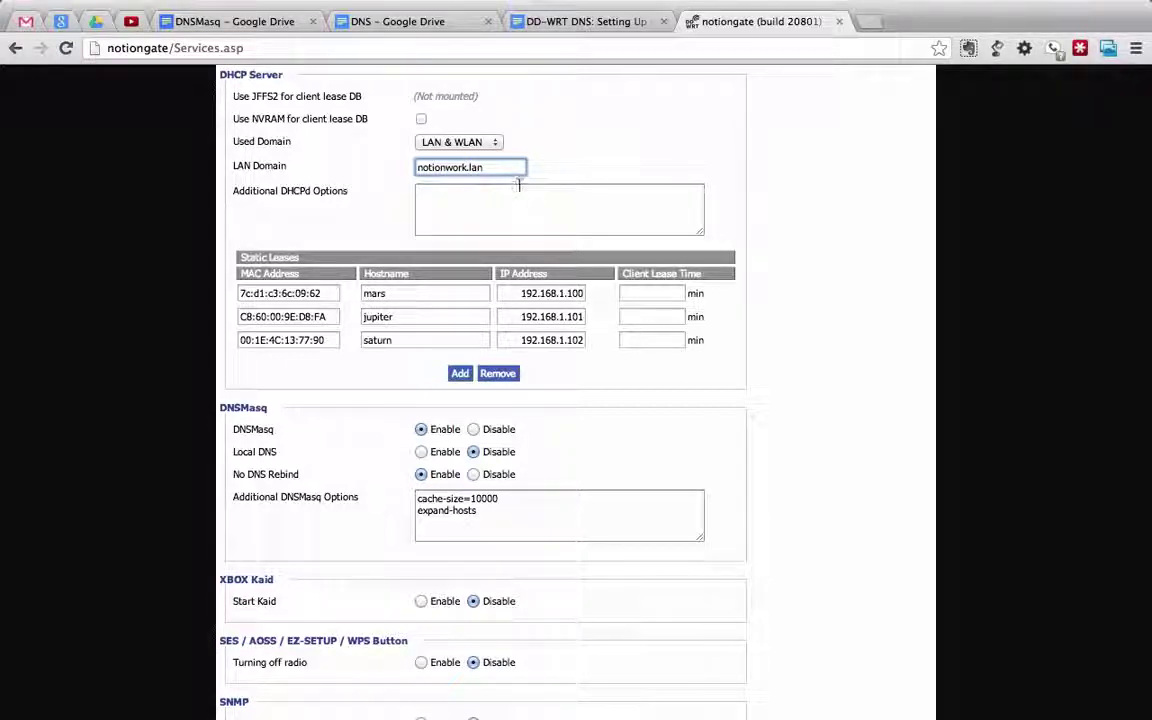
Step: Enter notiongate.notionwork.lan/ in a new tab, then return to the Services tab
scroll(632, 213, down, 3)
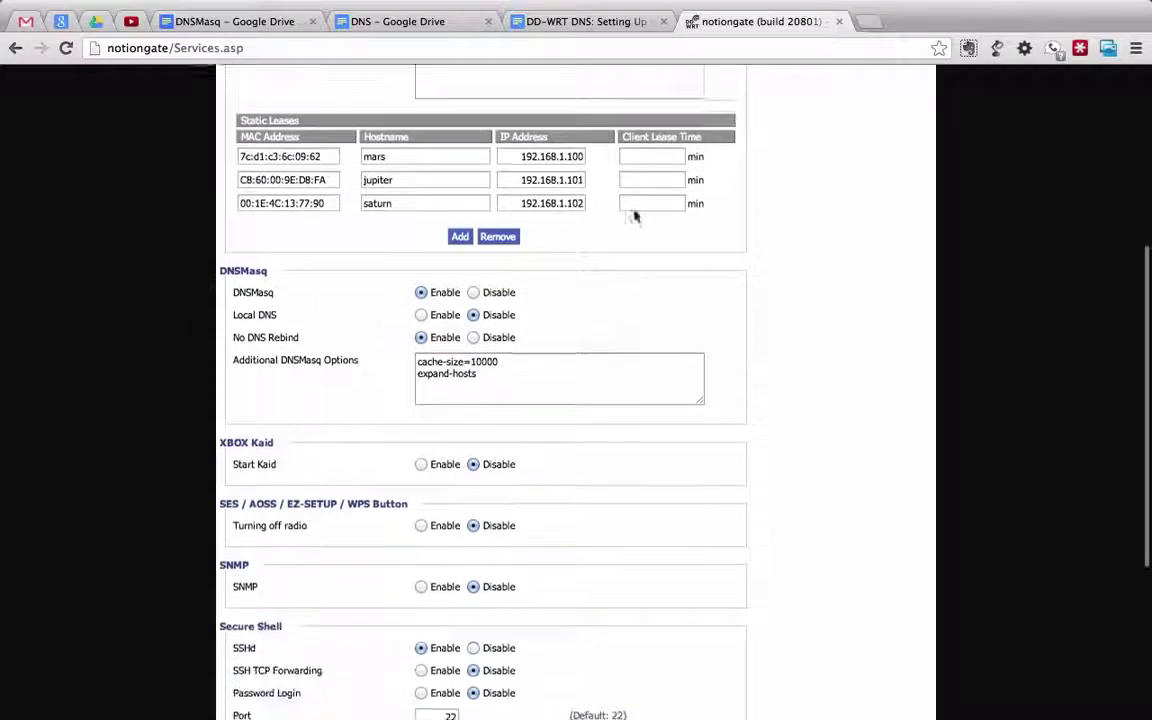
scroll(633, 210, up, 3)
click(607, 108)
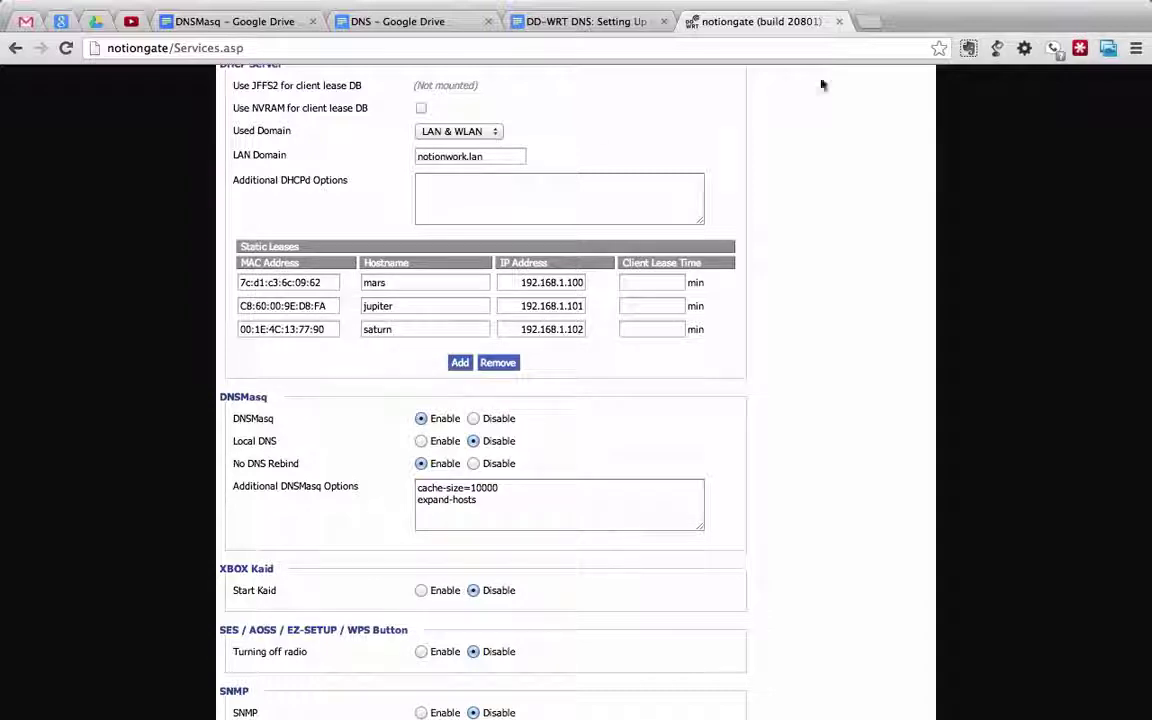
click(869, 22)
text(no)
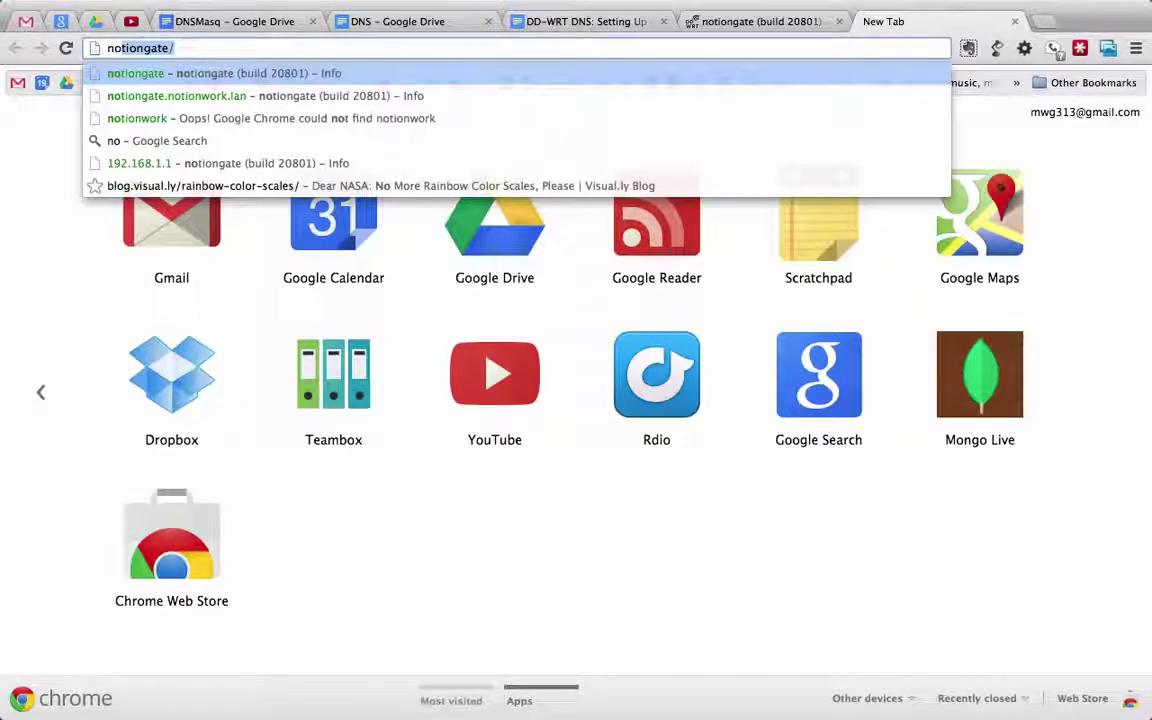
text(tiongate)
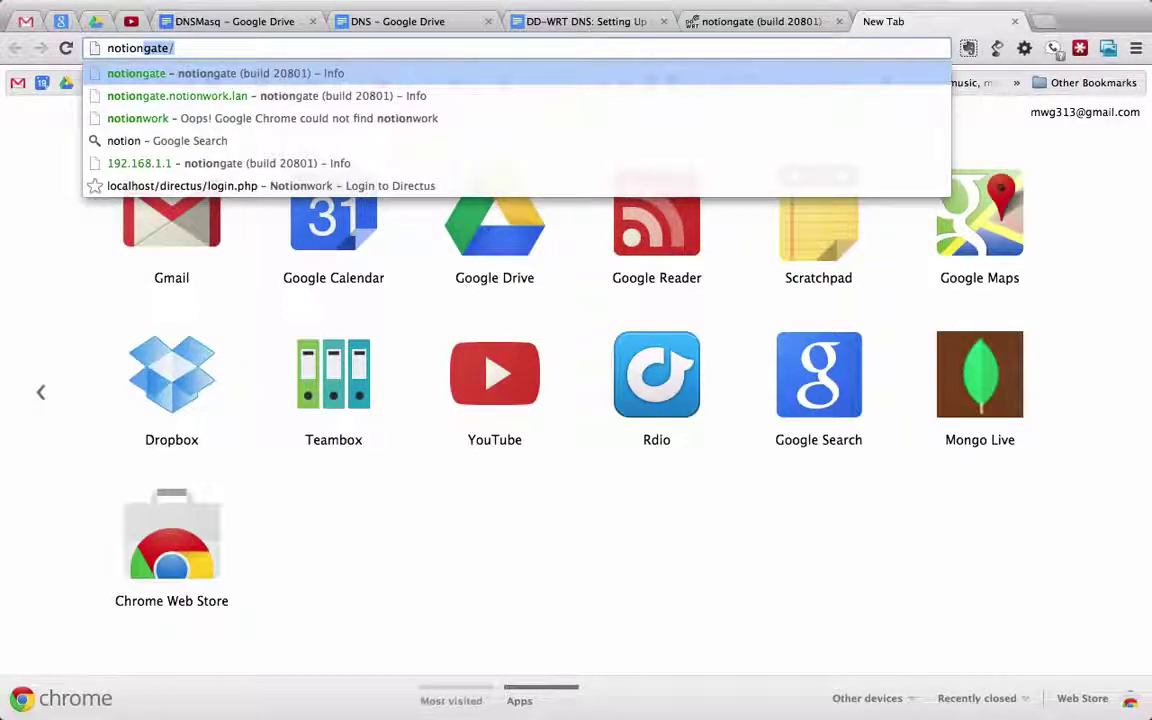
text(.notionwork.lan/)
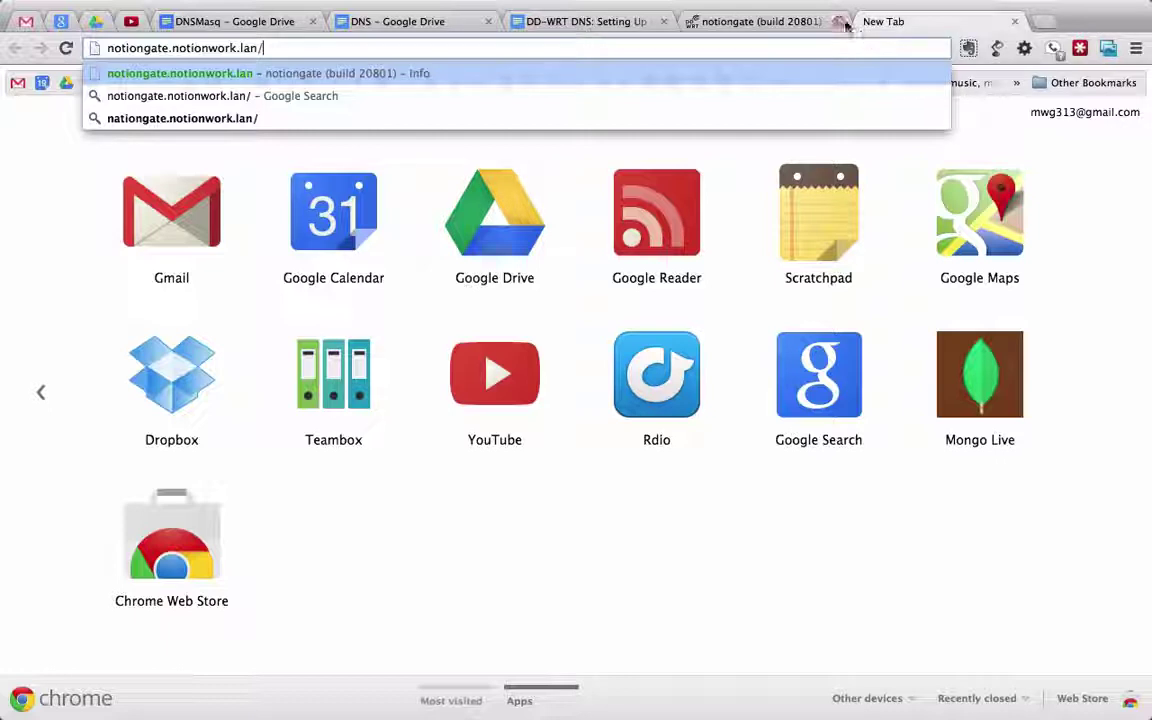
click(805, 21)
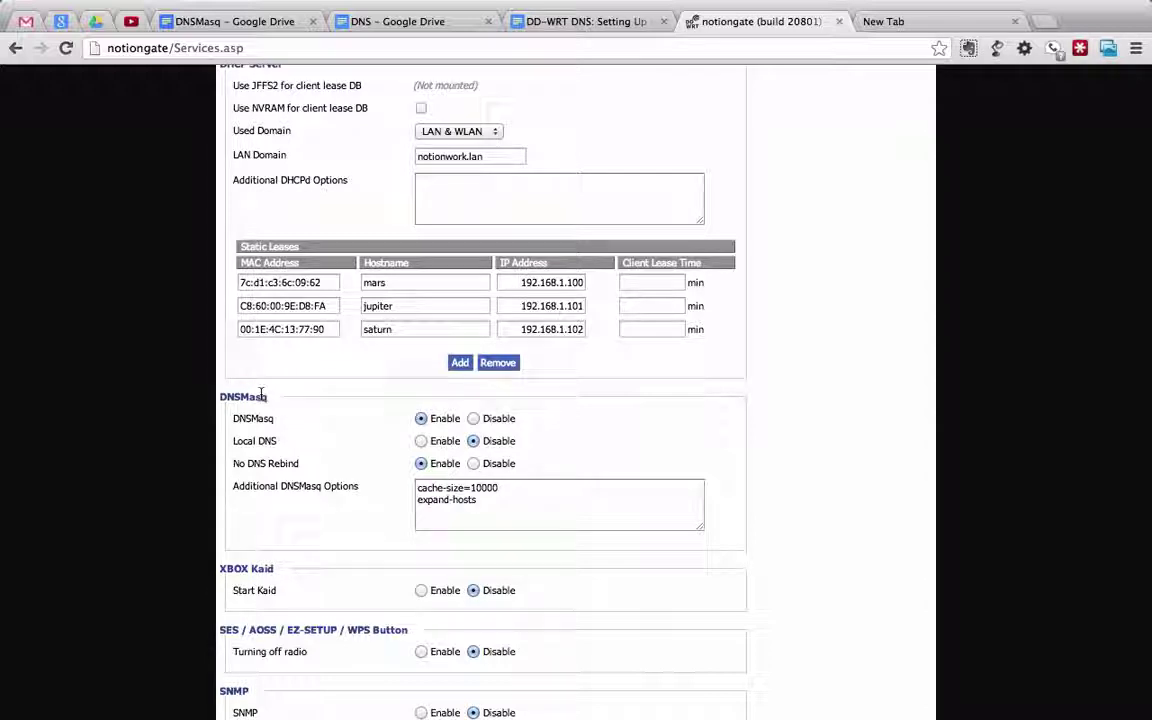
Step: Insert a blank line after expand-hosts in Additional DNSMasq Options, then return to the new tab
scroll(555, 506, down, 4)
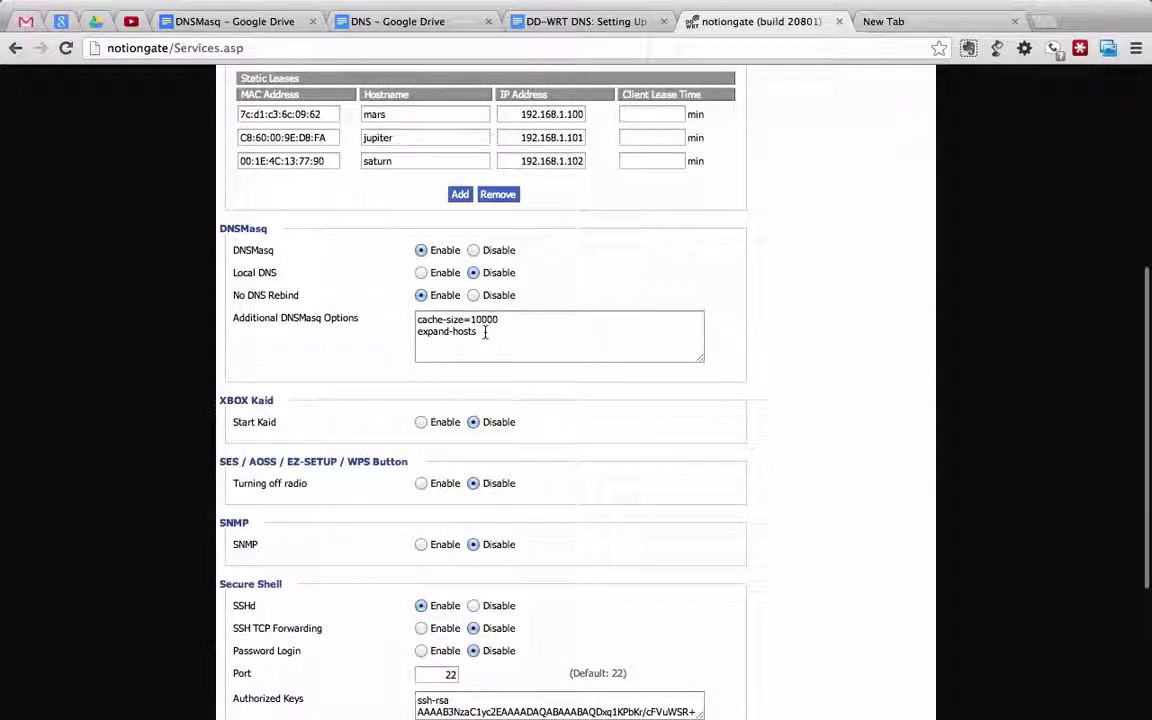
drag(481, 331, 420, 329)
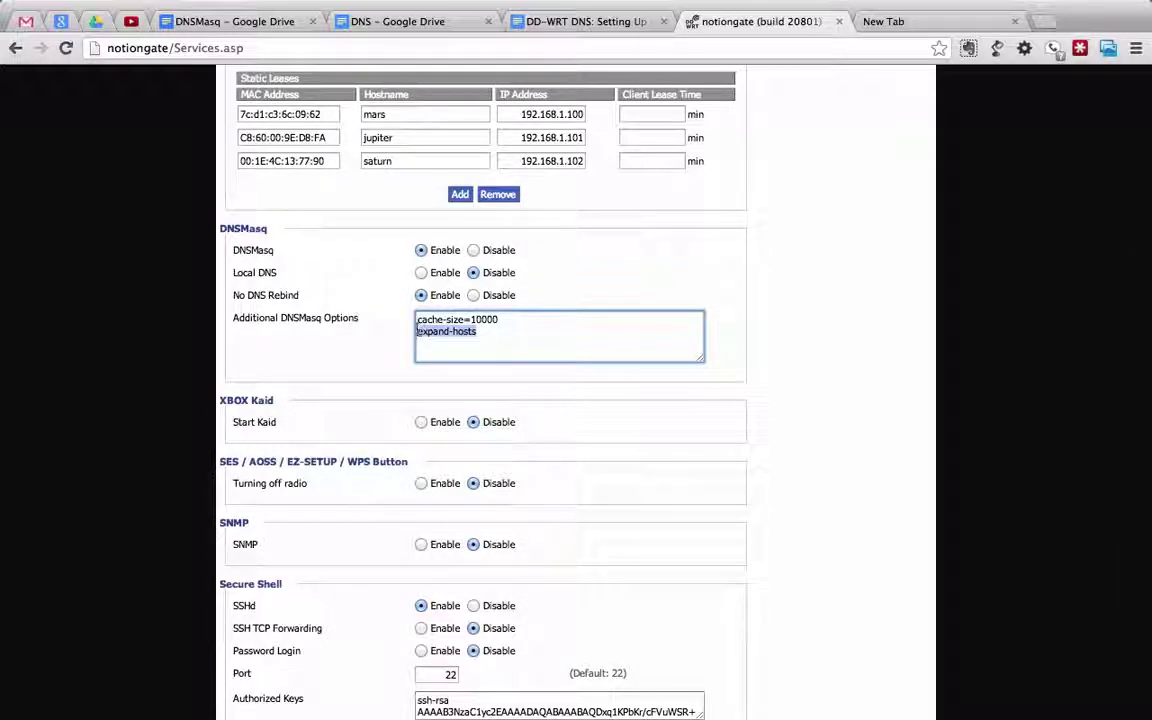
click(519, 341)
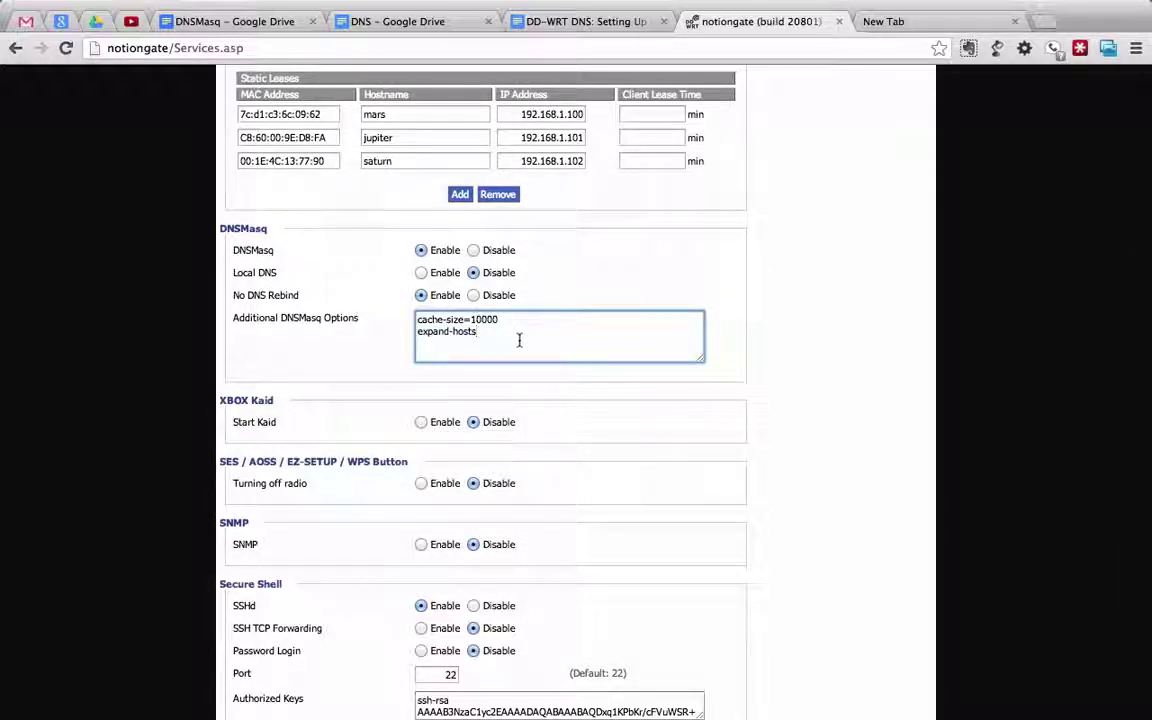
key(Return)
drag(476, 331, 417, 331)
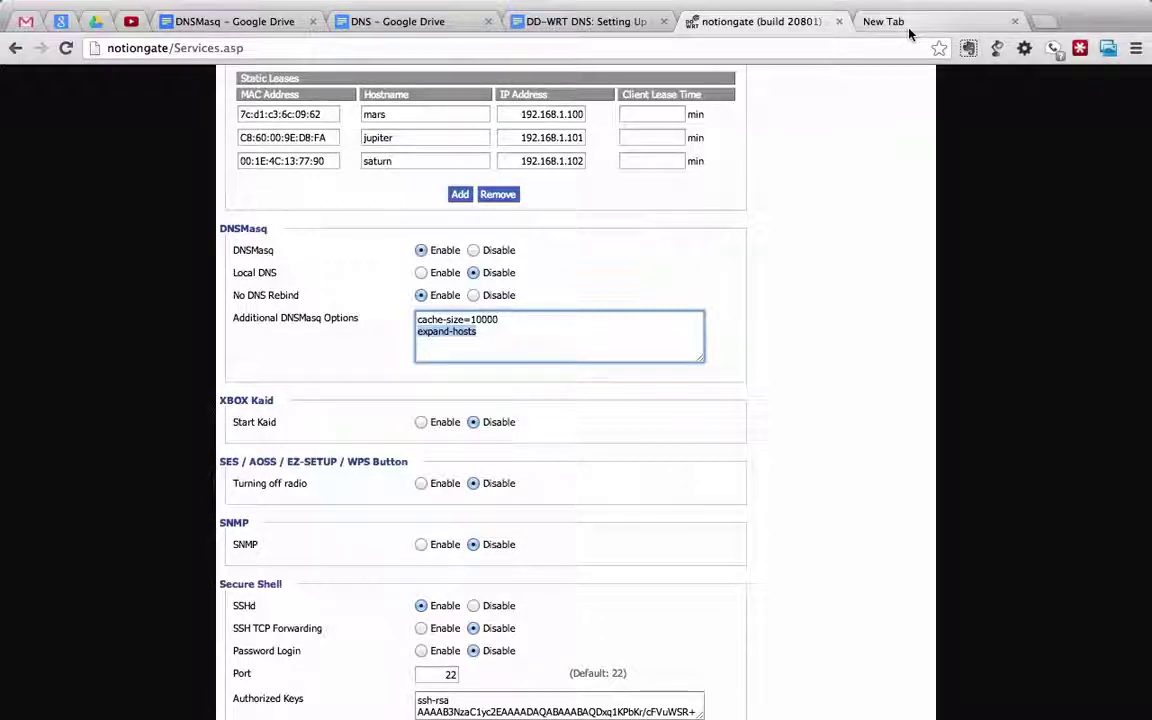
key(ctrl+Tab)
click(150, 50)
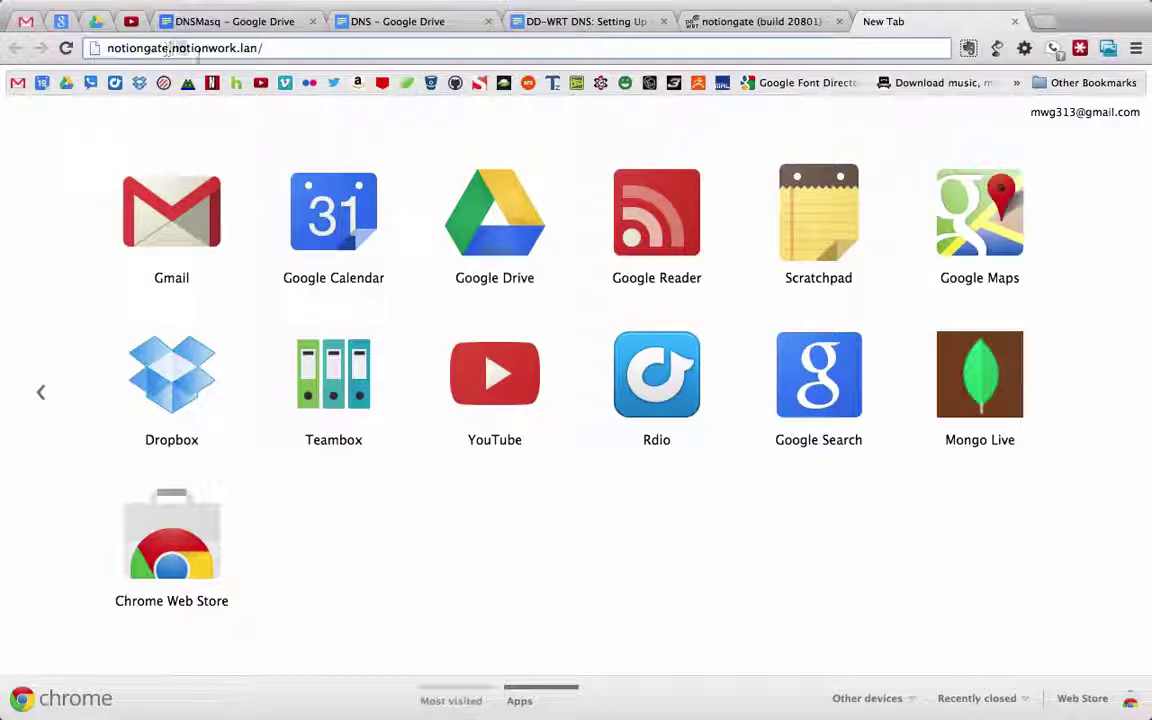
Step: Correct the new tab's address so it reads notiongate.notionwork.lan/
drag(170, 50, 268, 55)
key(BackSpace)
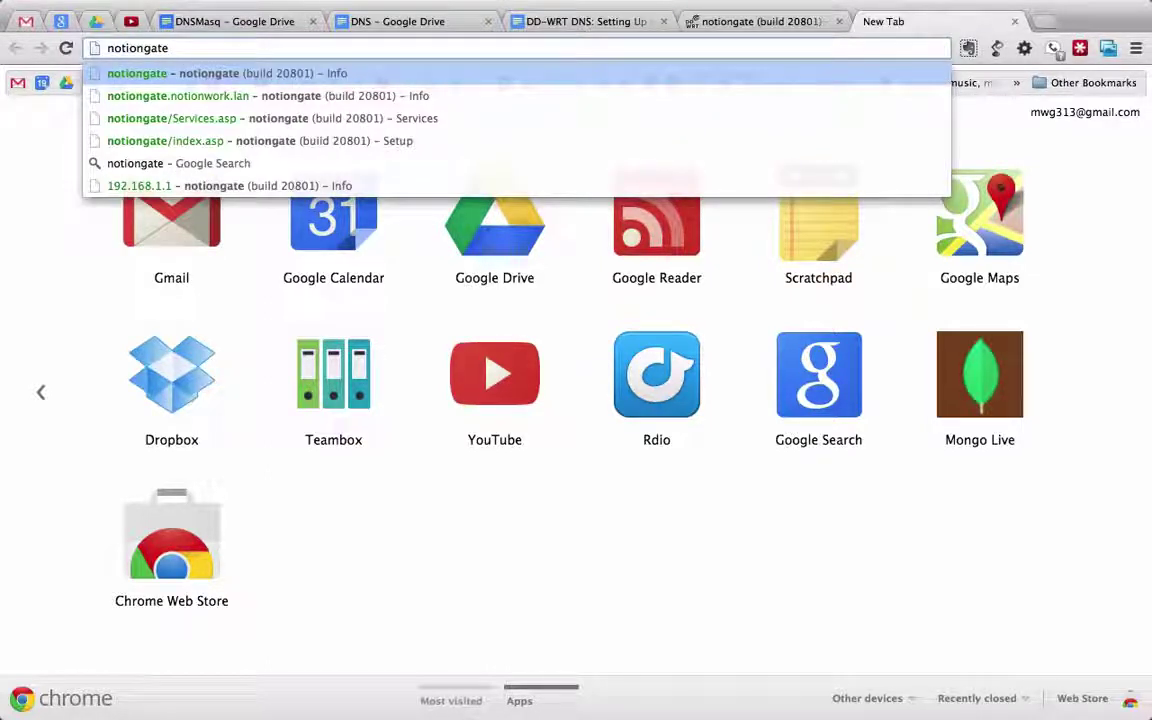
text(/)
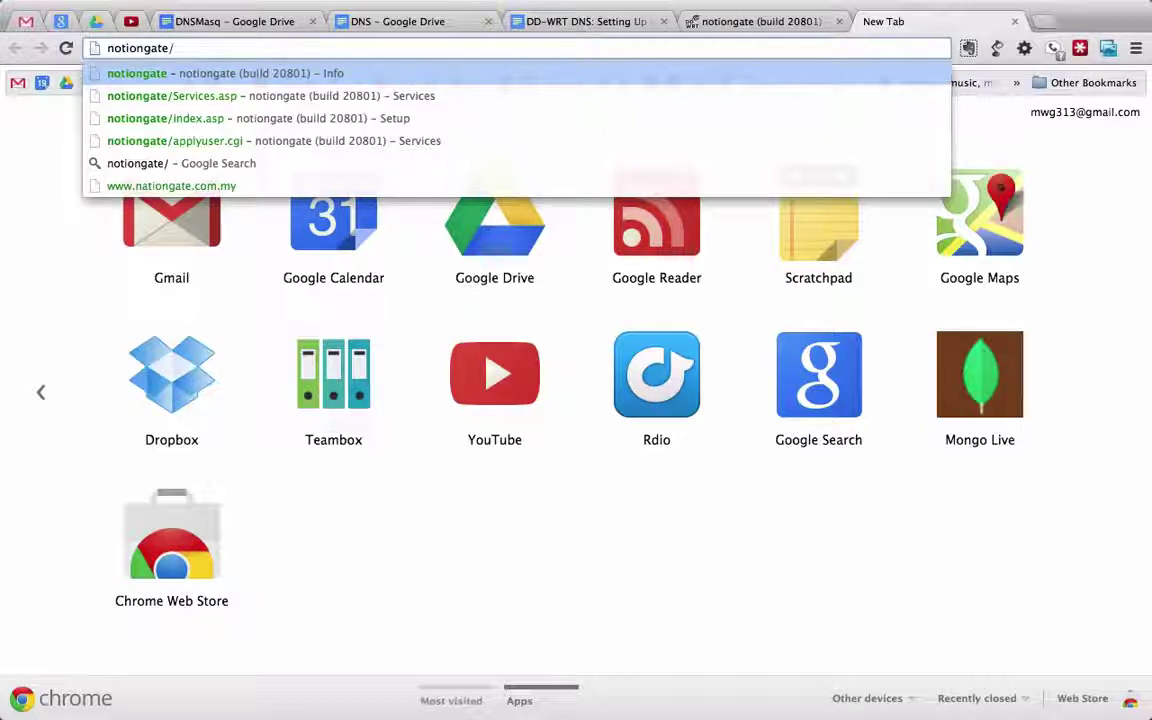
key(Left)
text(.noti)
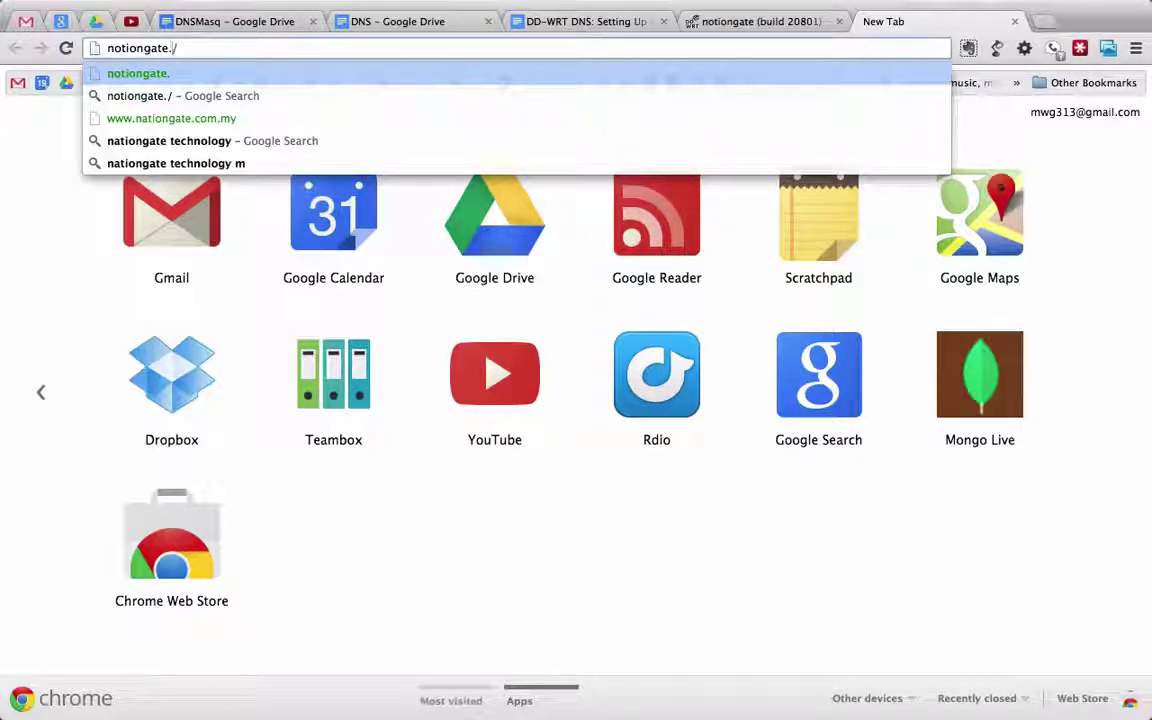
key(BackSpace)
key(BackSpace)
key(BackSpace)
key(BackSpace)
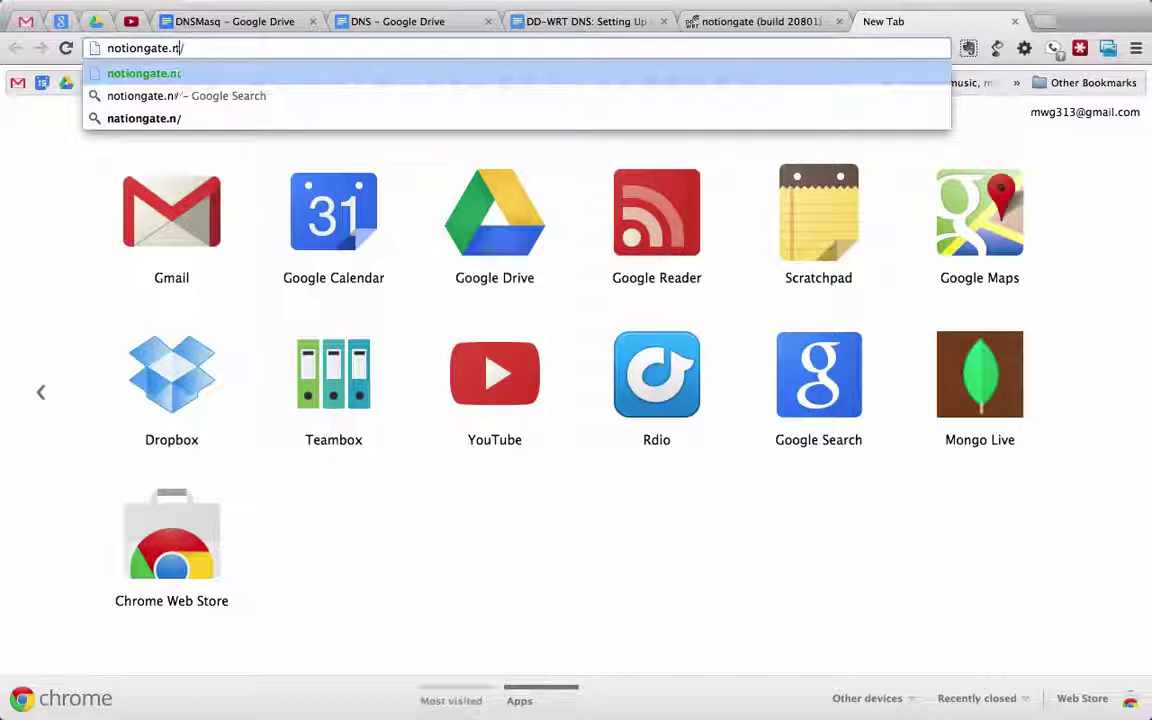
text(otionwork.lan)
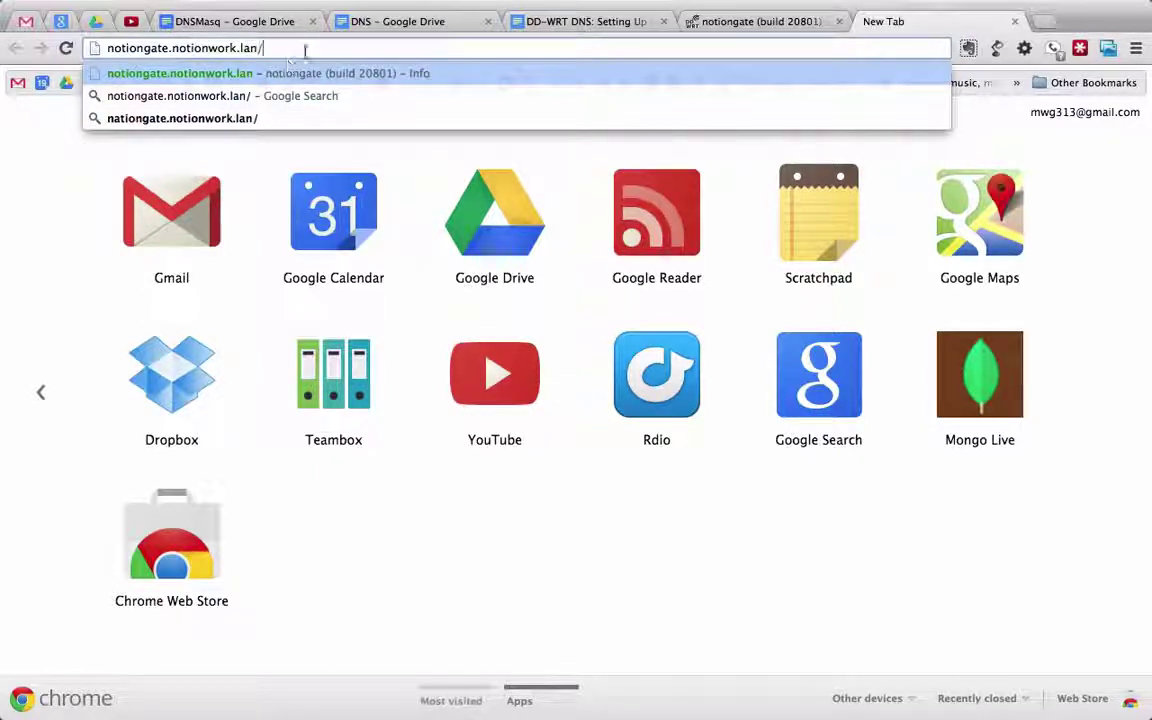
drag(170, 48, 257, 52)
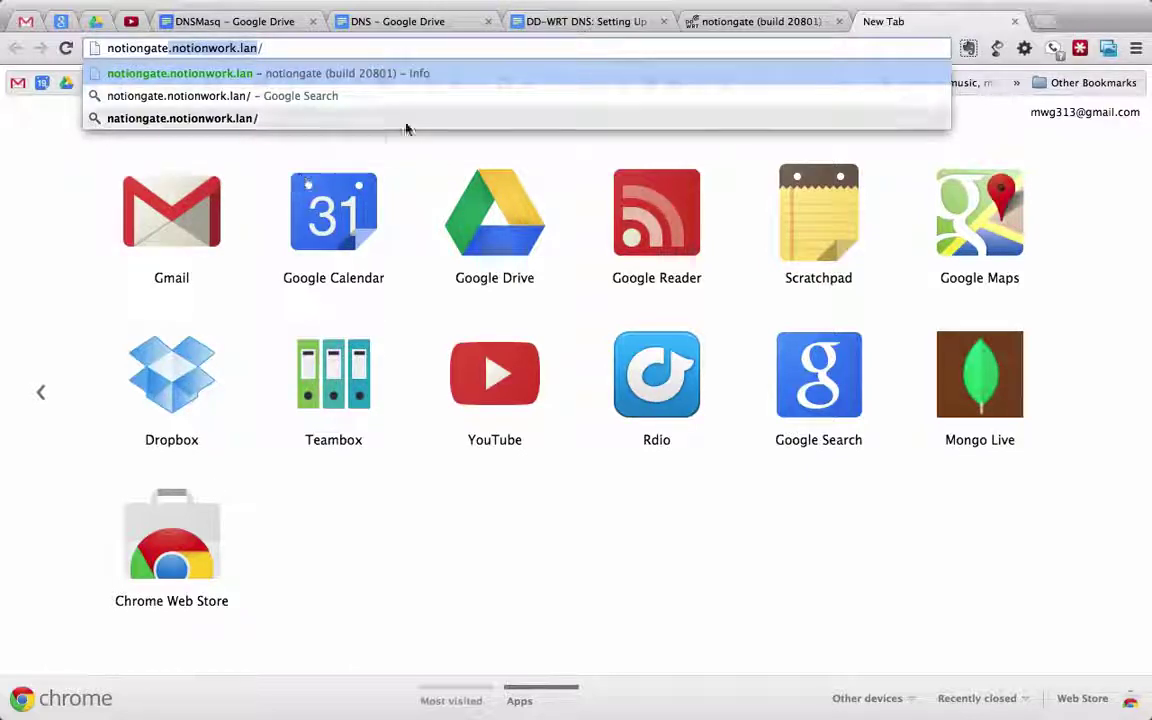
Step: Load notiongate.notionwork.lan to confirm the DD-WRT panel appears, then close that tab
click(406, 119)
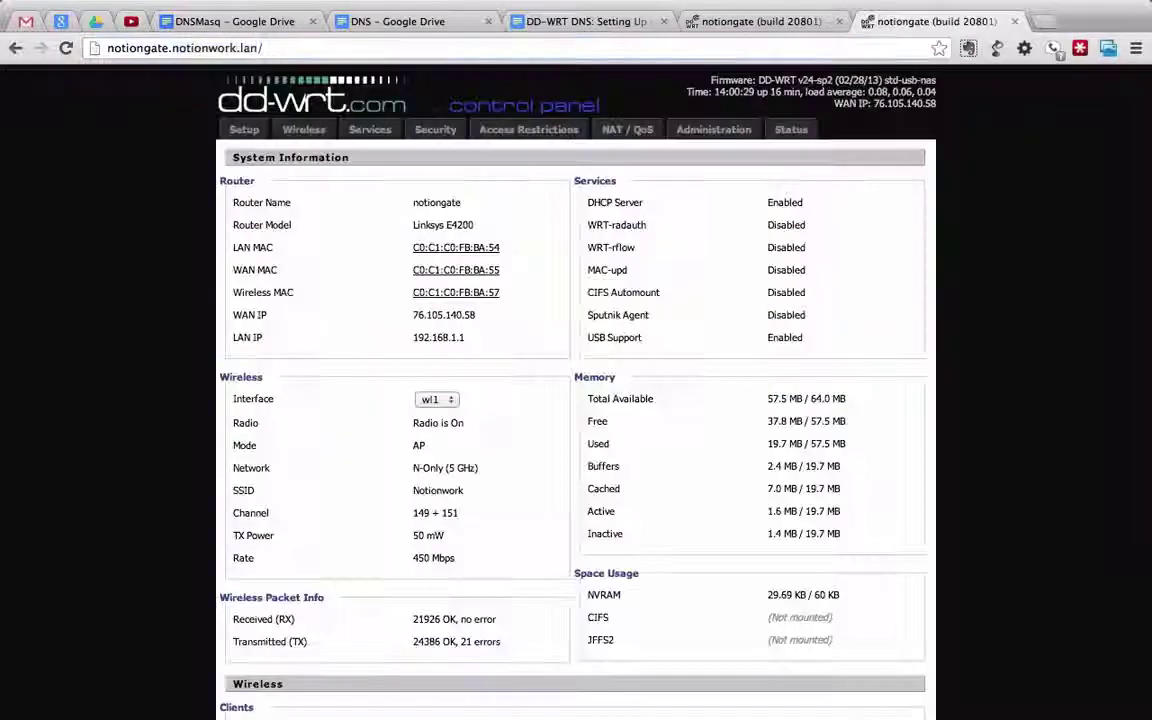
click(1015, 21)
click(449, 343)
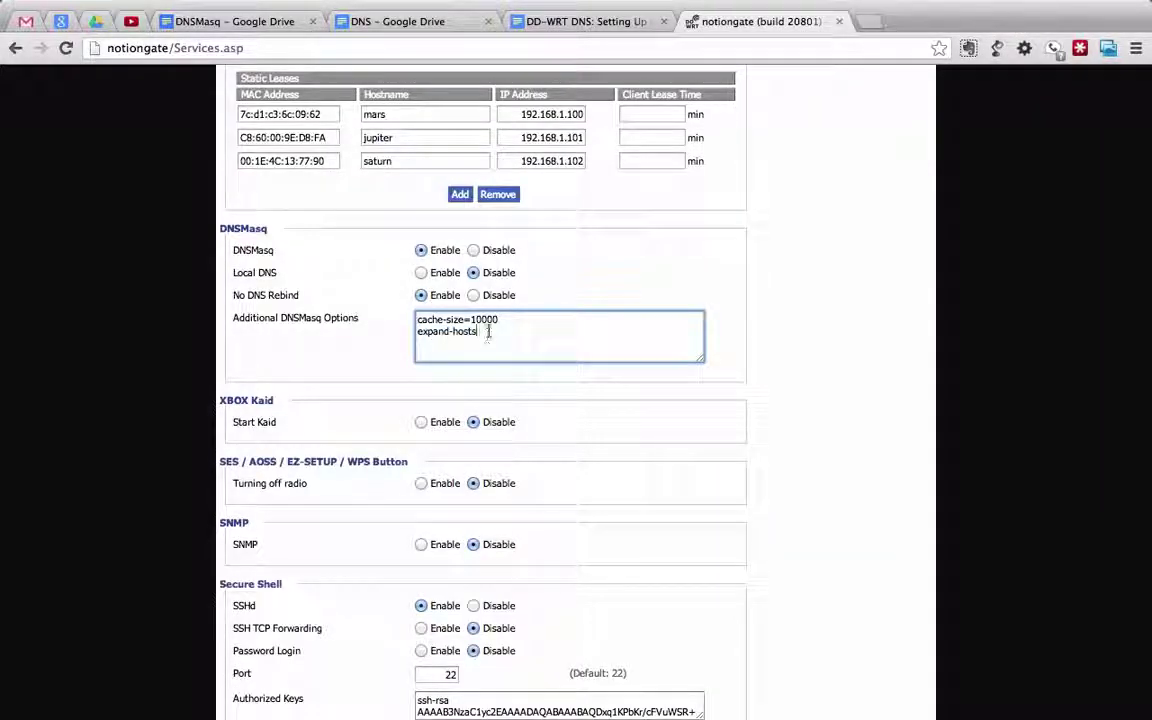
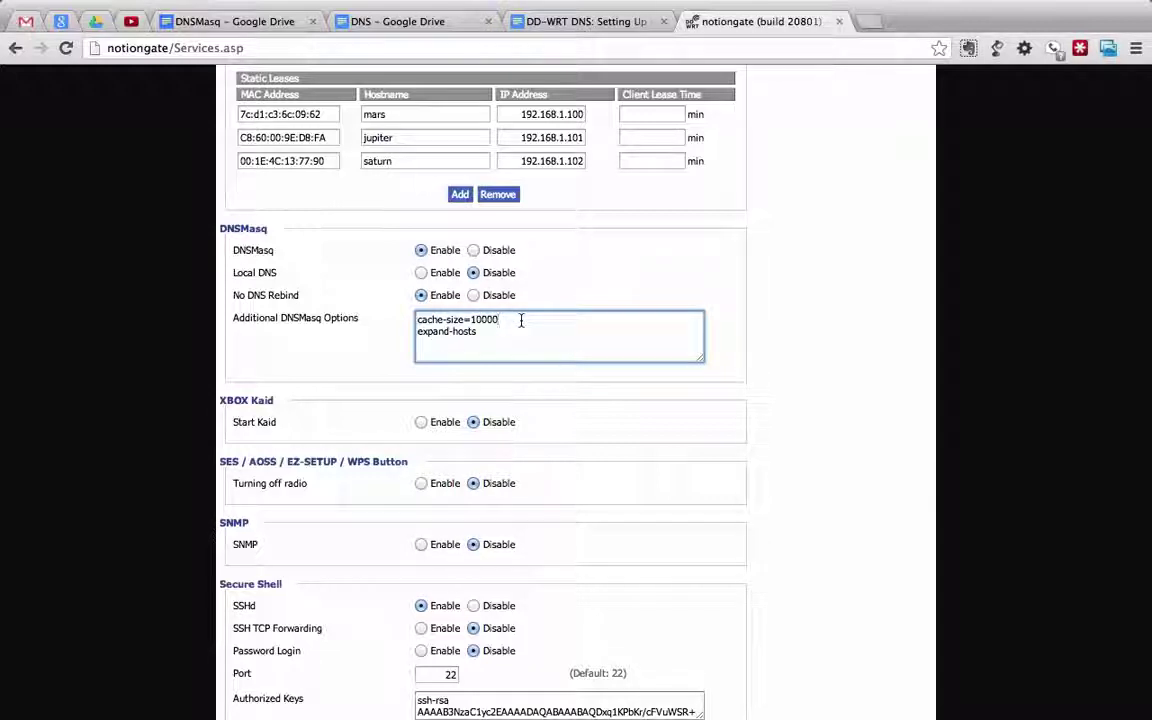
key(BackSpace)
key(BackSpace)
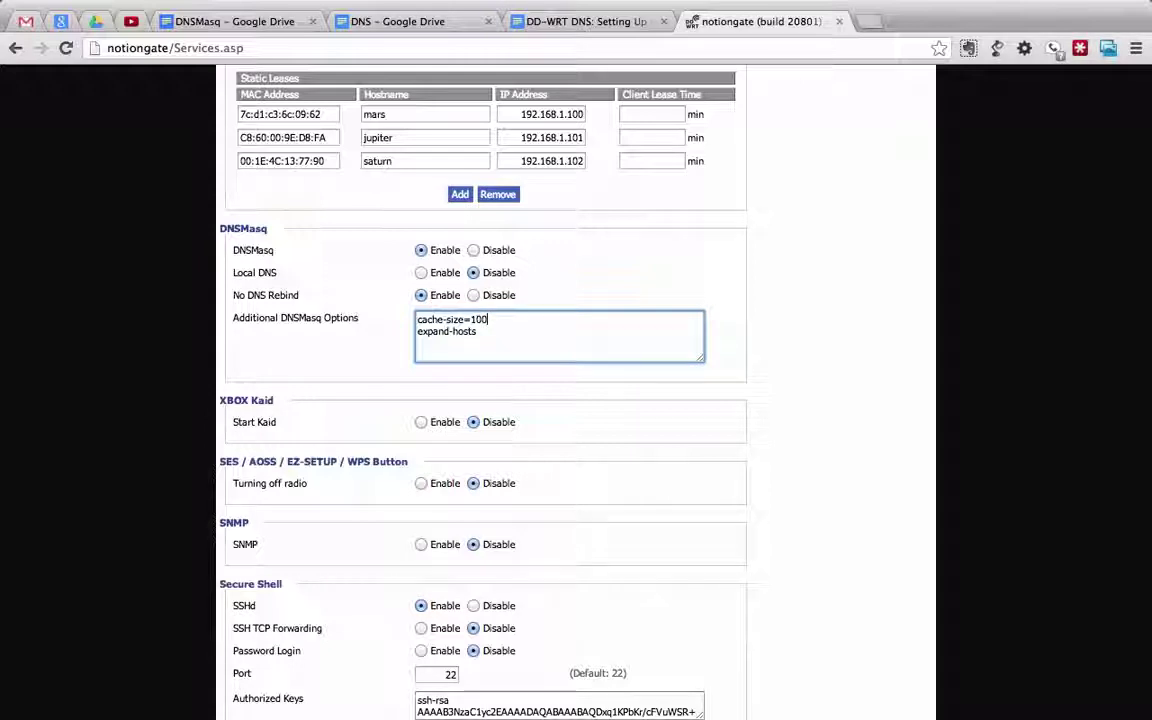
text(0)
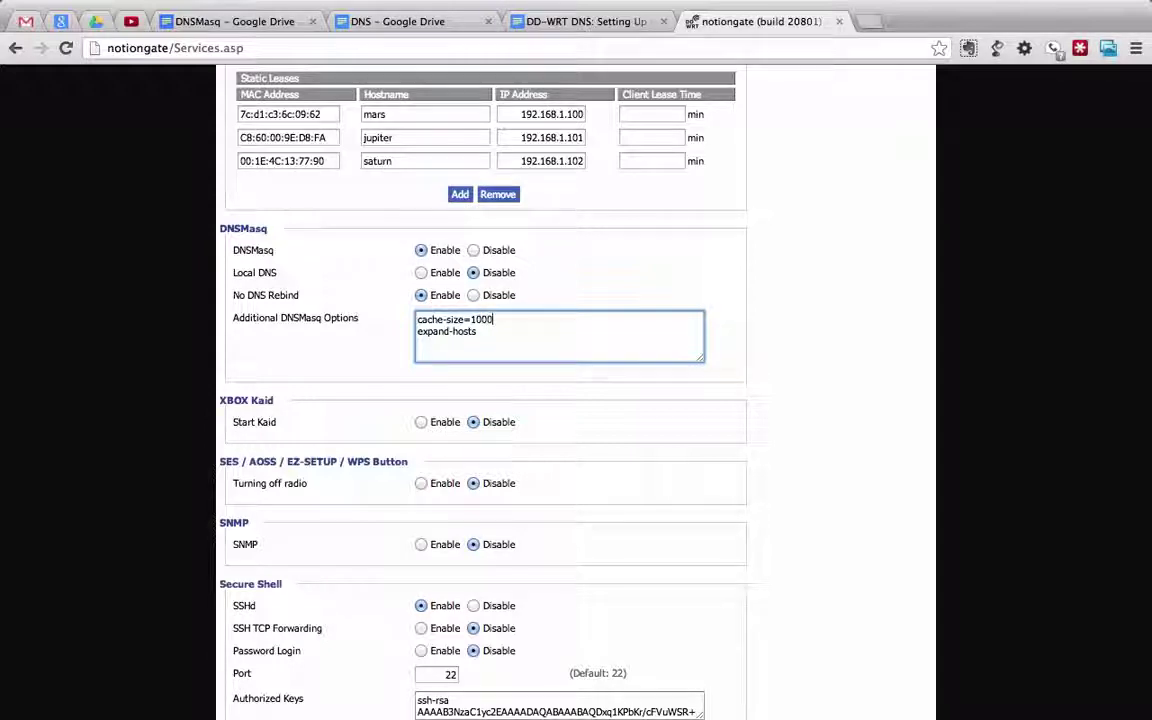
text(0)
scroll(576, 400, down, 2)
scroll(576, 400, up, 5)
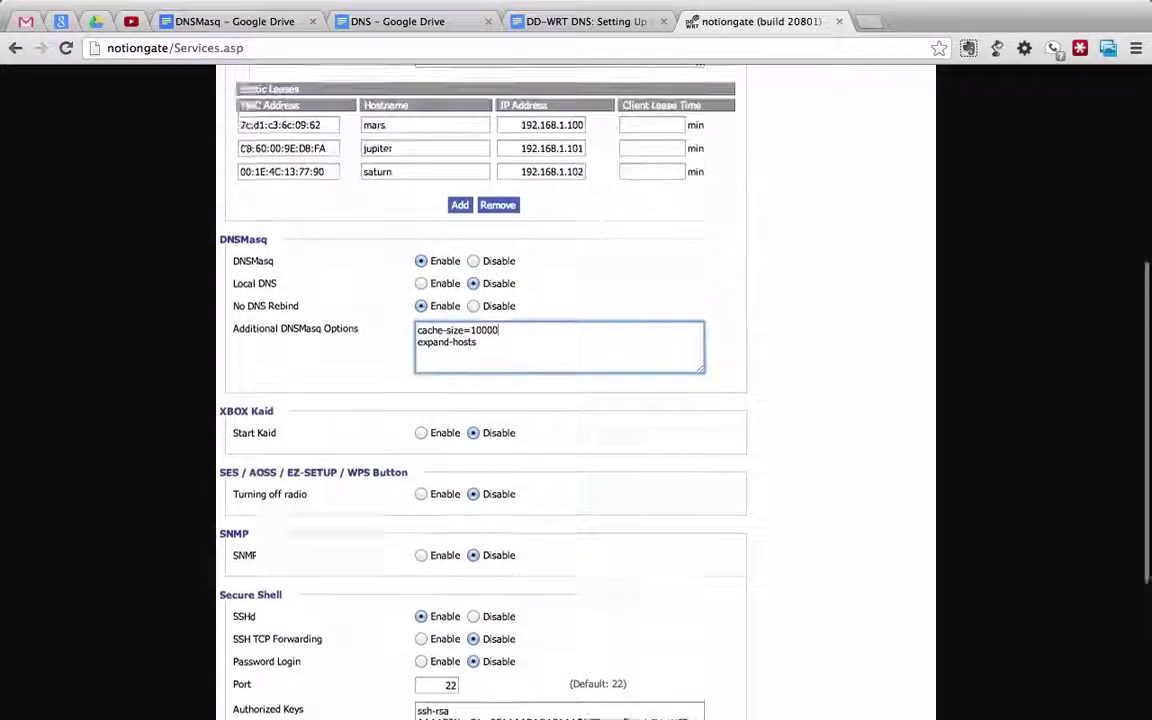
scroll(545, 320, down, 3)
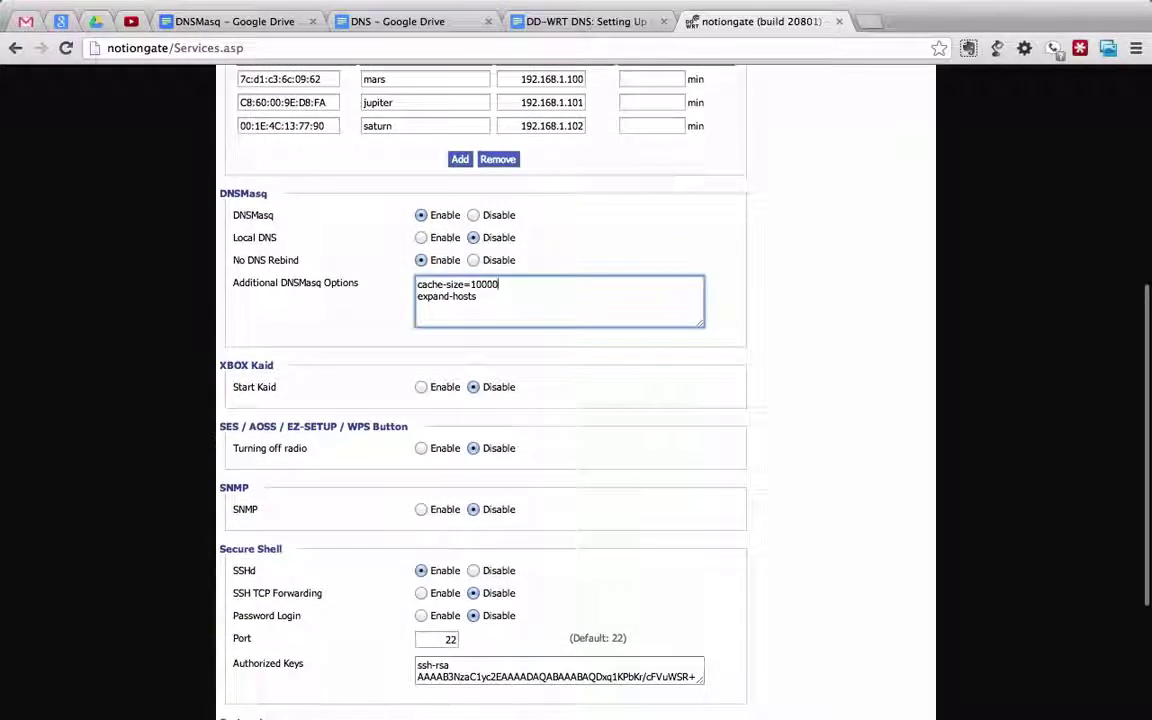
scroll(545, 320, up, 5)
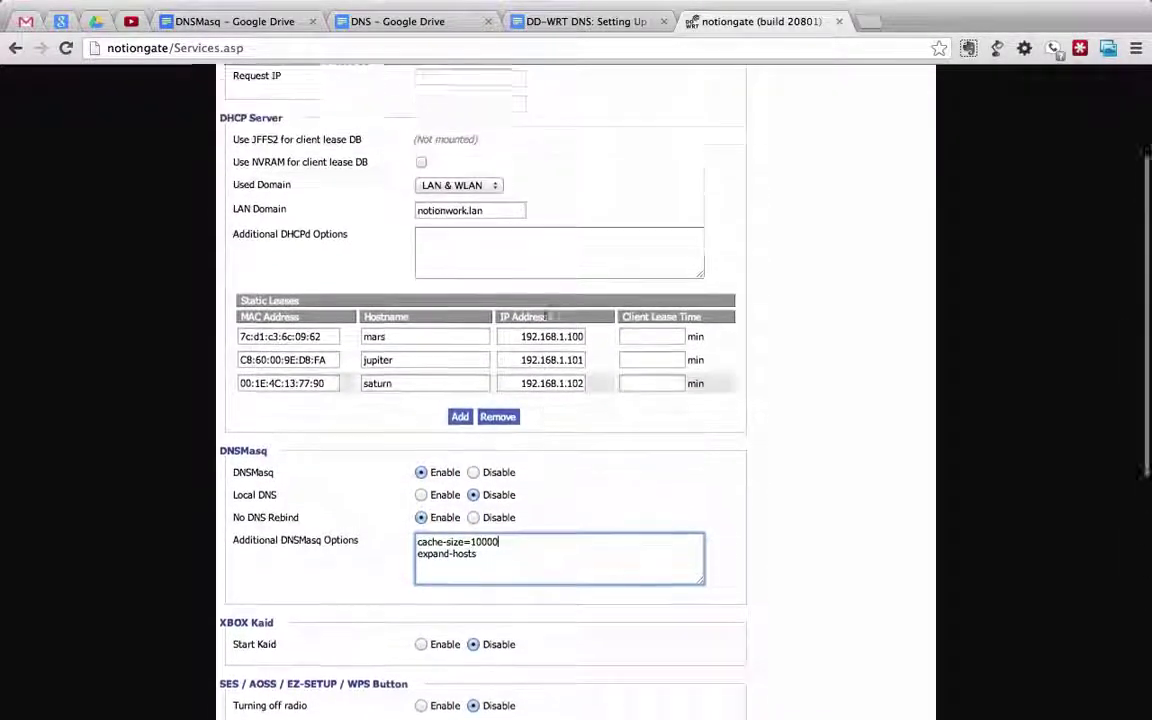
scroll(545, 320, down, 3)
scroll(545, 322, up, 5)
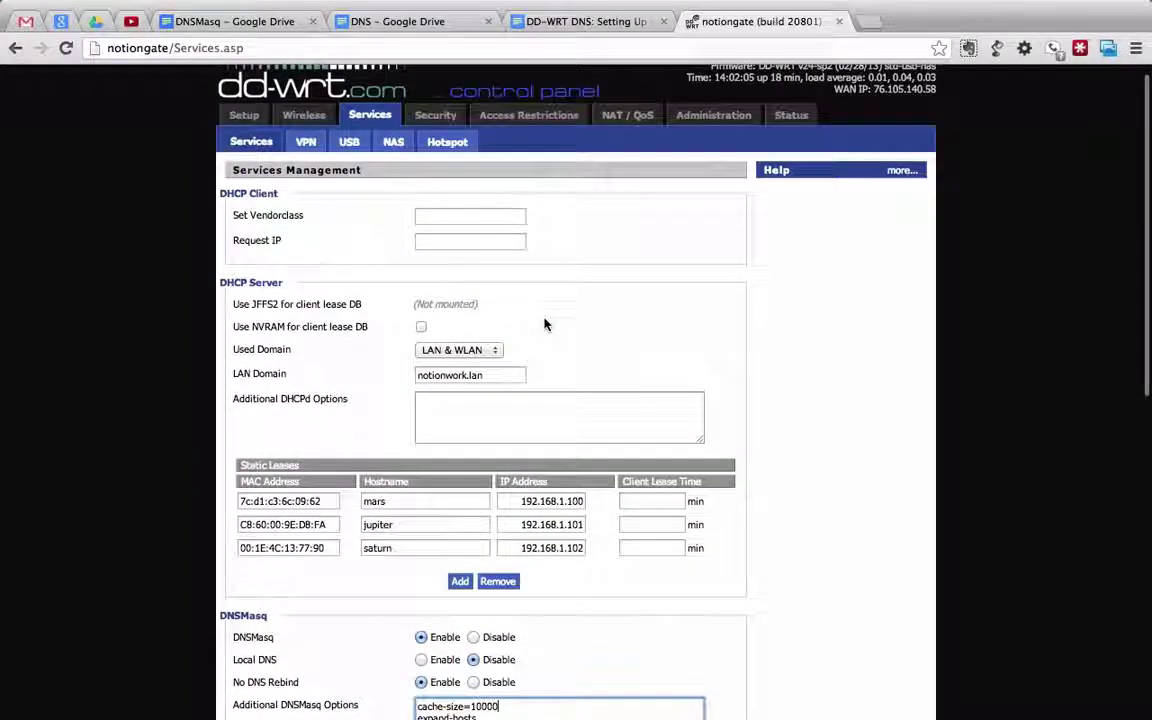
scroll(545, 324, down, 8)
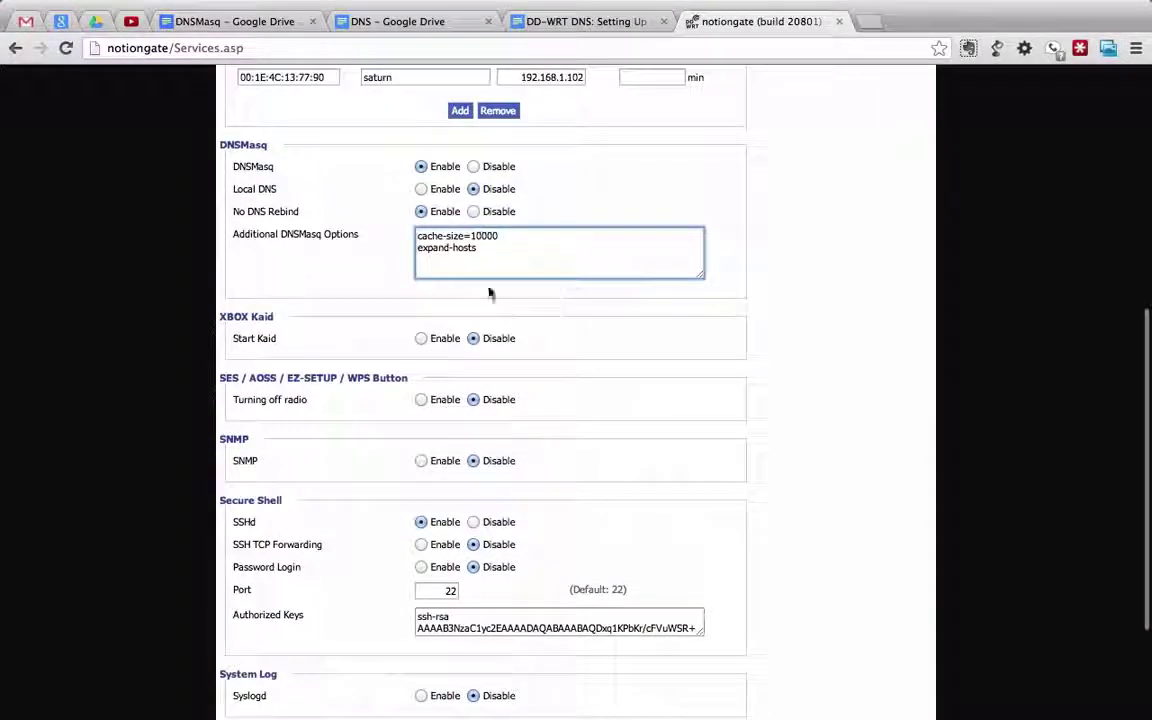
scroll(580, 240, down, 3)
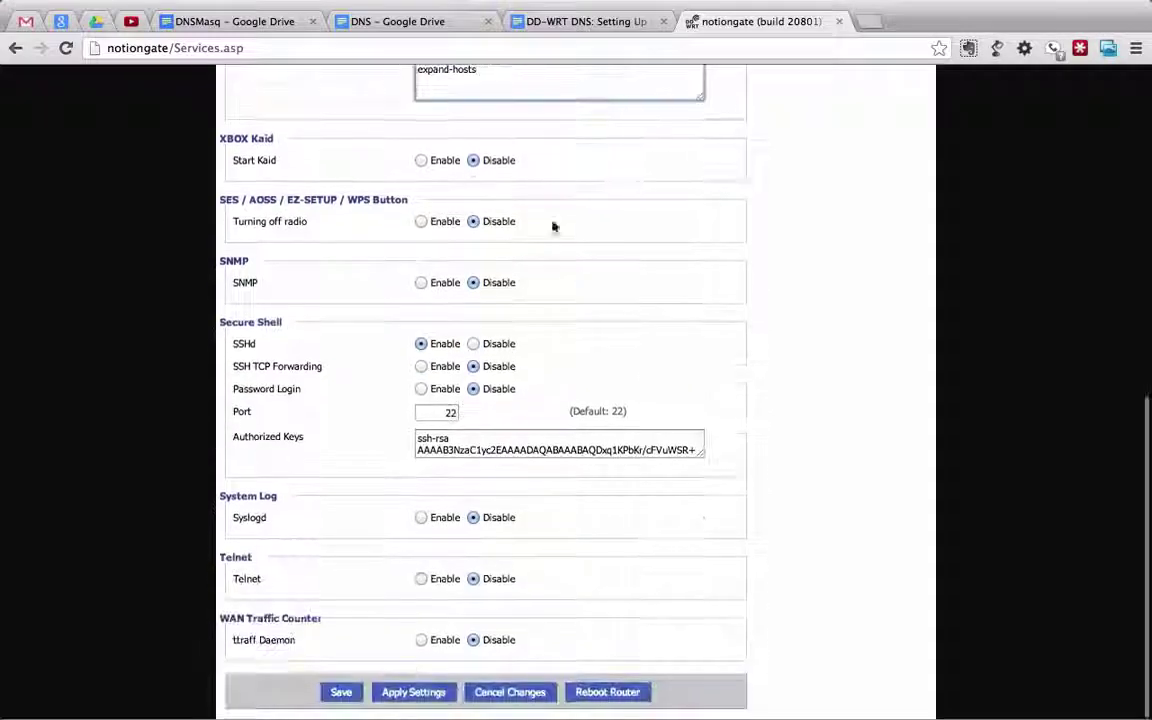
scroll(525, 190, up, 4)
click(512, 331)
key(BackSpace)
key(BackSpace)
key(BackSpace)
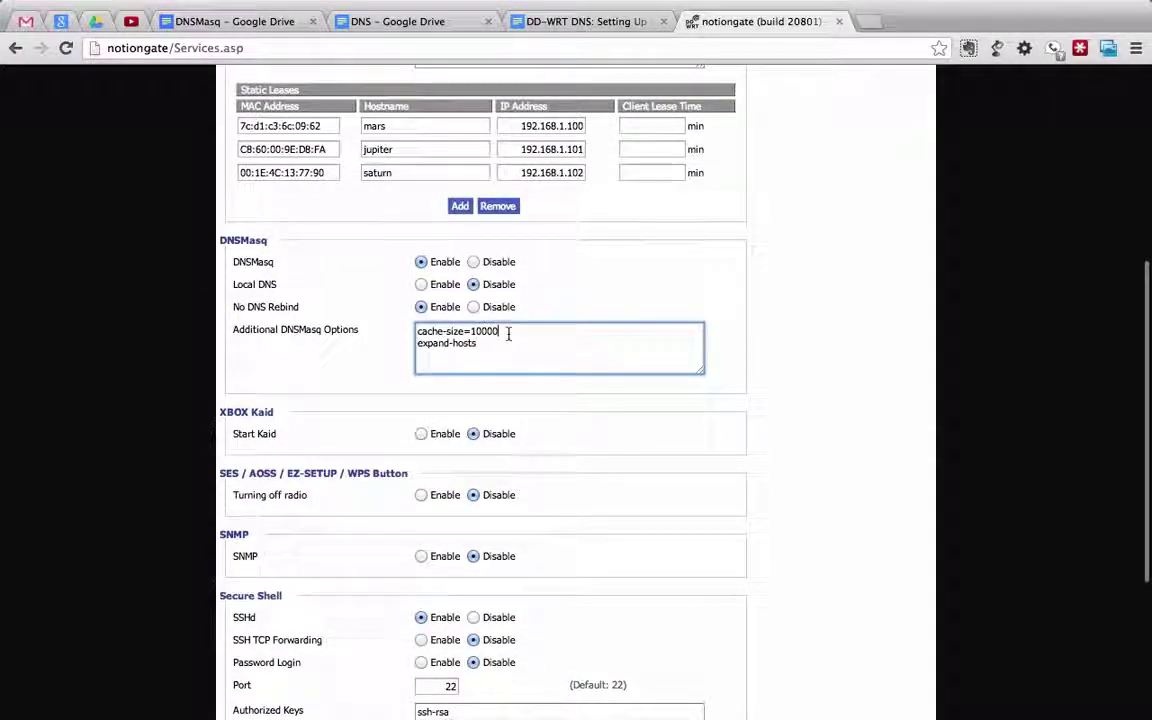
text(00)
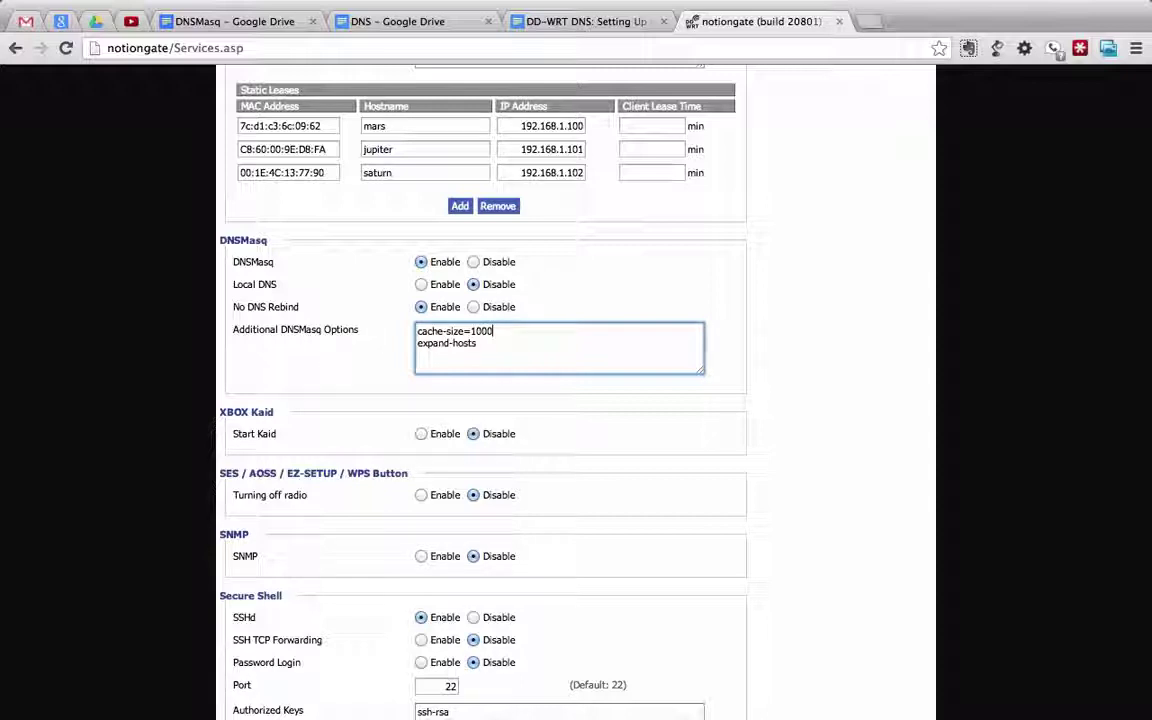
text(0)
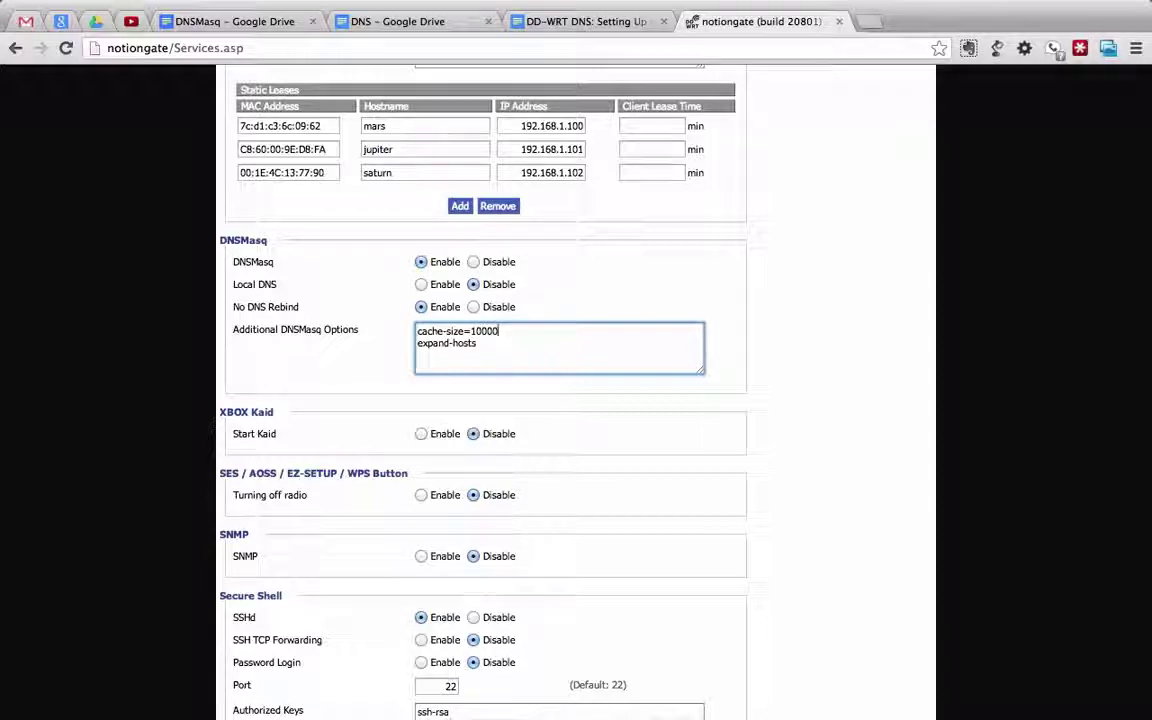
scroll(479, 482, up, 3)
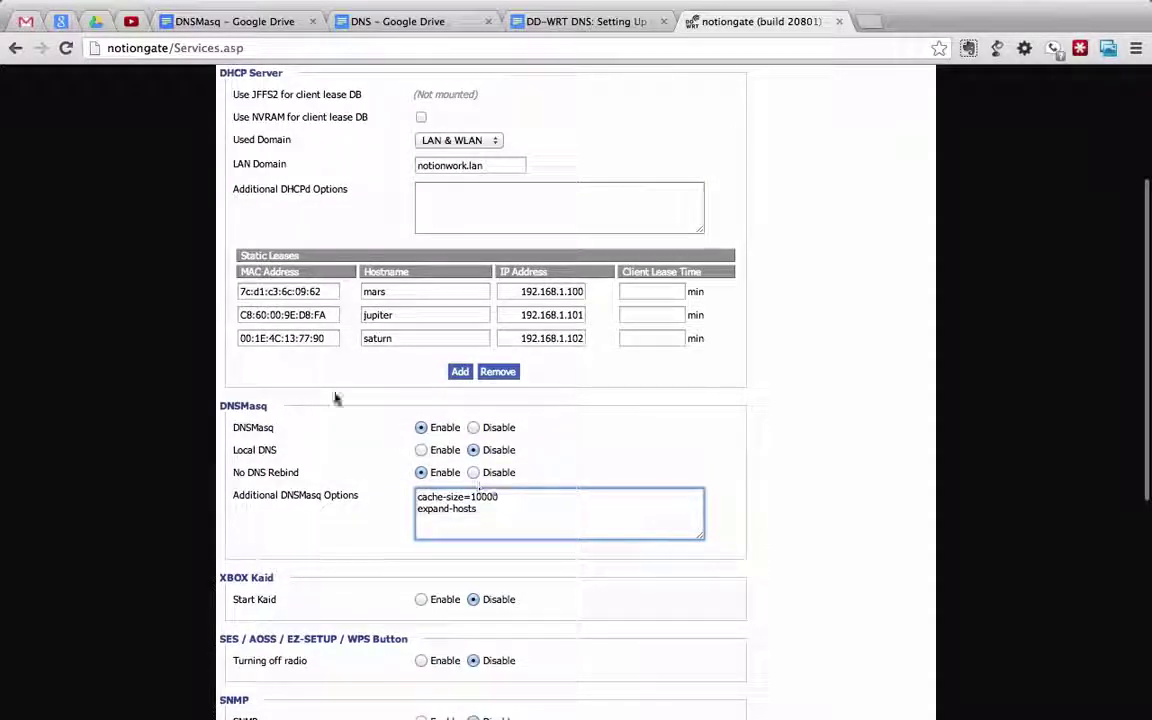
scroll(419, 420, down, 2)
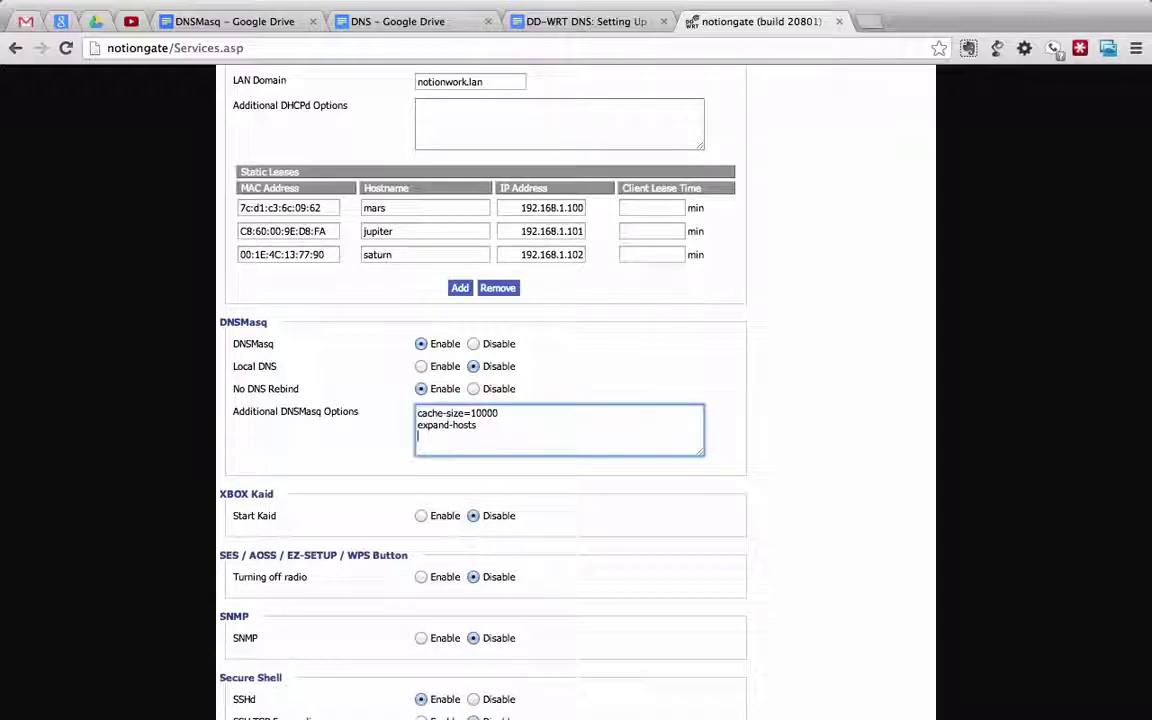
Step: Begin the address line with venus.notionwork.lan/, matching the LAN Domain notionwork.lan
text(address=/)
click(492, 82)
drag(492, 82, 407, 83)
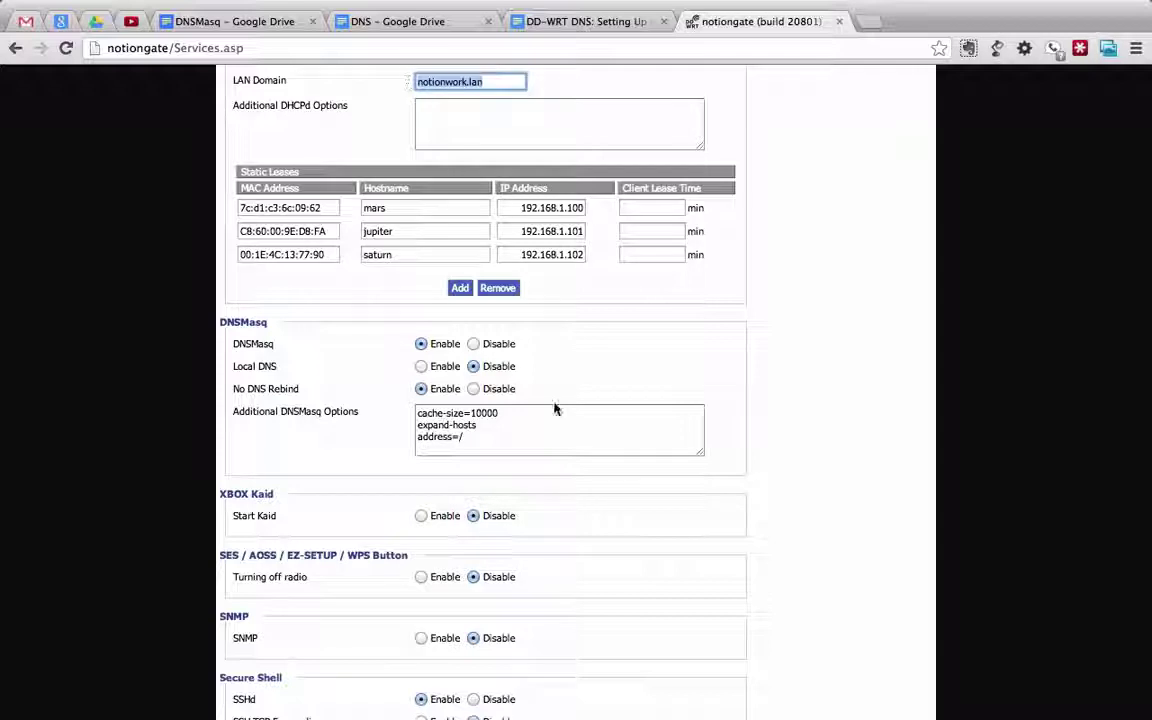
click(516, 441)
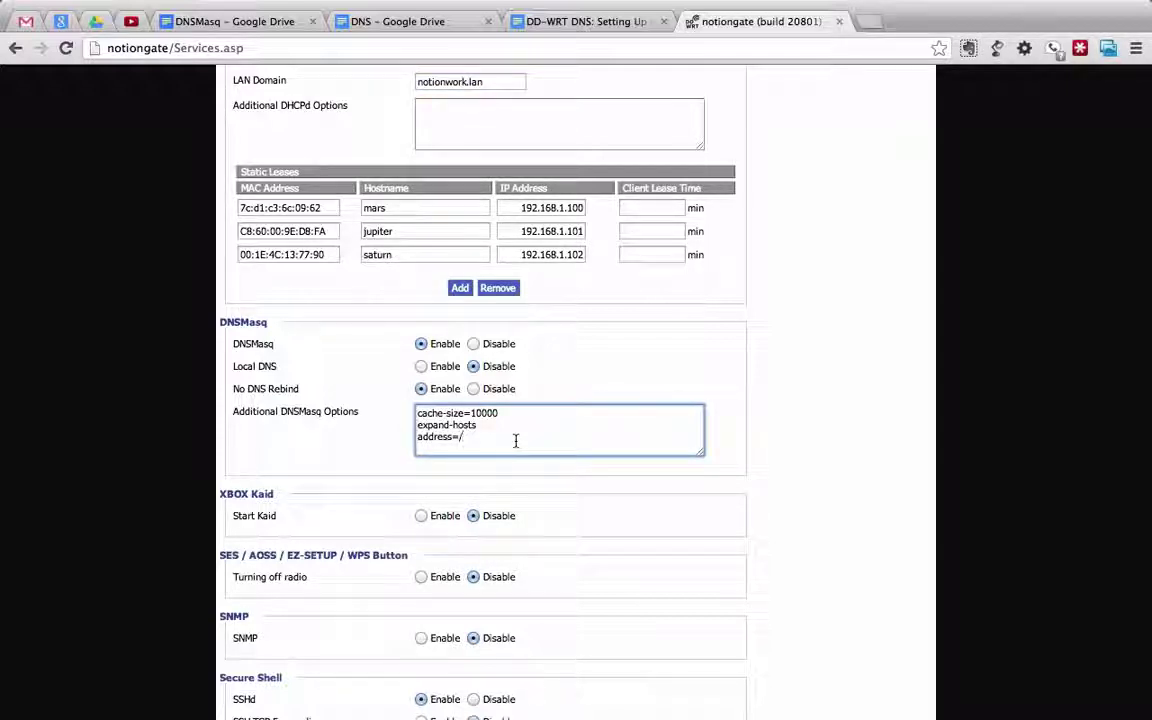
text(venus.notionwork)
key(BackSpace)
key(BackSpace)
key(BackSpace)
key(BackSpace)
text(wor)
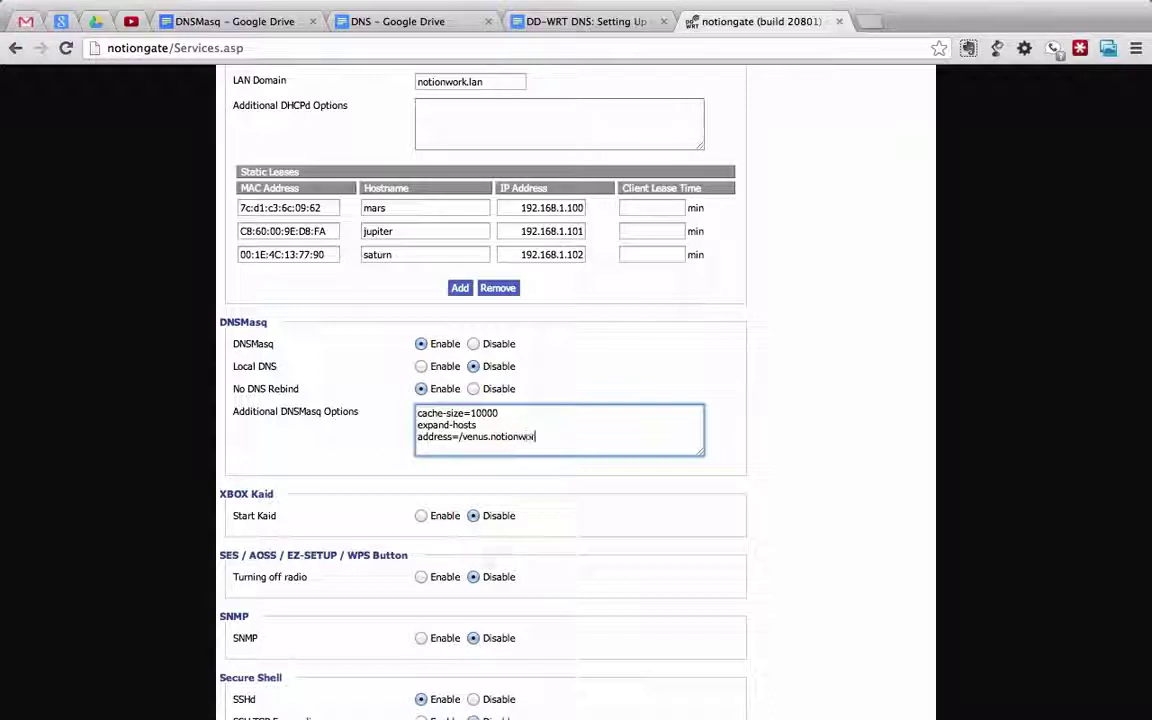
text(k.lan/)
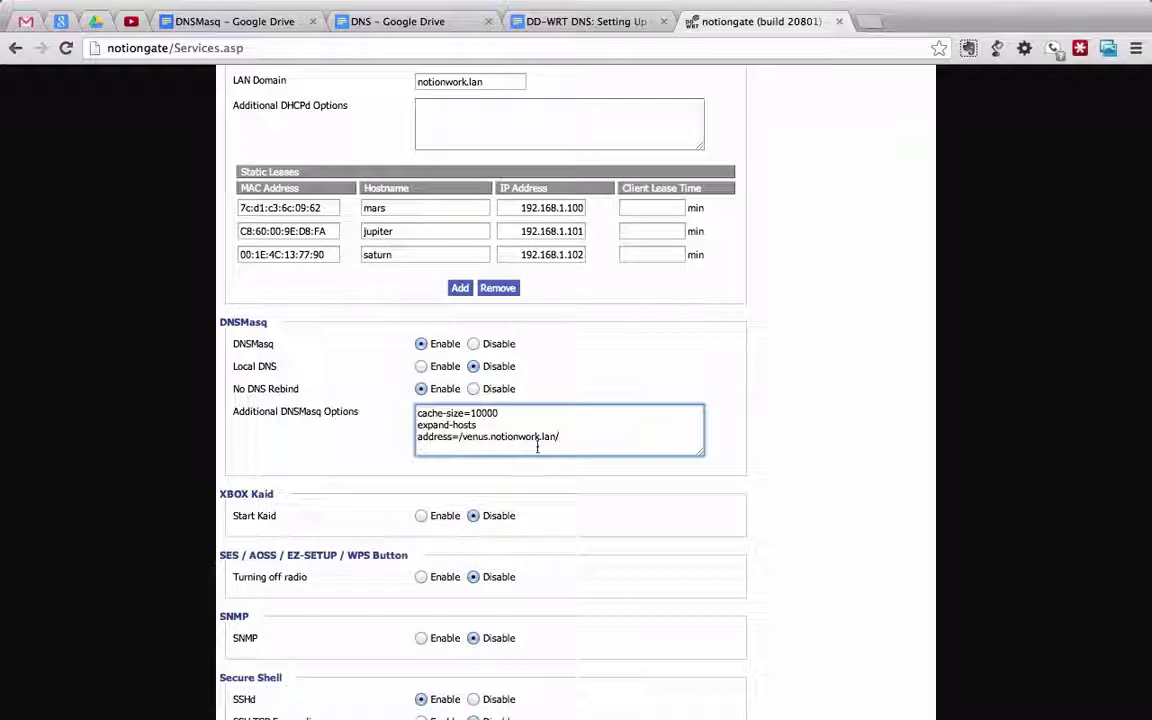
Step: Finish the line with IP 192.168.1.103/ and check the host and IP parts
drag(559, 437, 462, 437)
click(568, 440)
text(192.168.1.103)
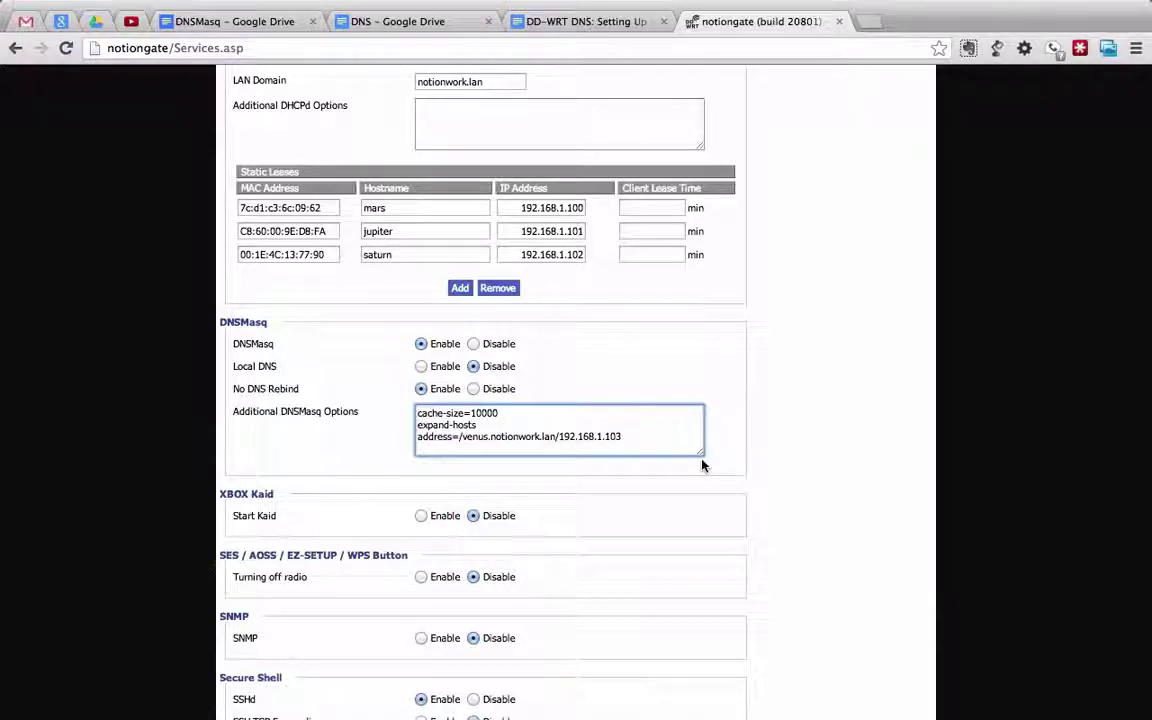
text(/)
drag(557, 437, 464, 437)
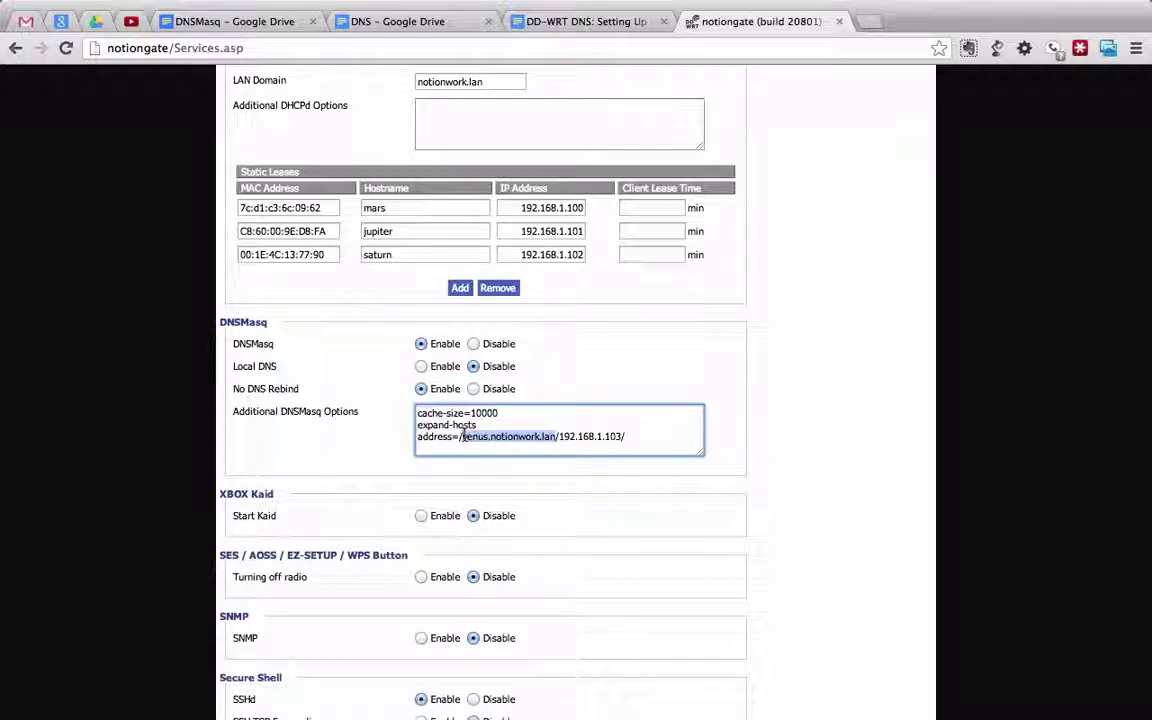
drag(558, 437, 641, 436)
click(553, 437)
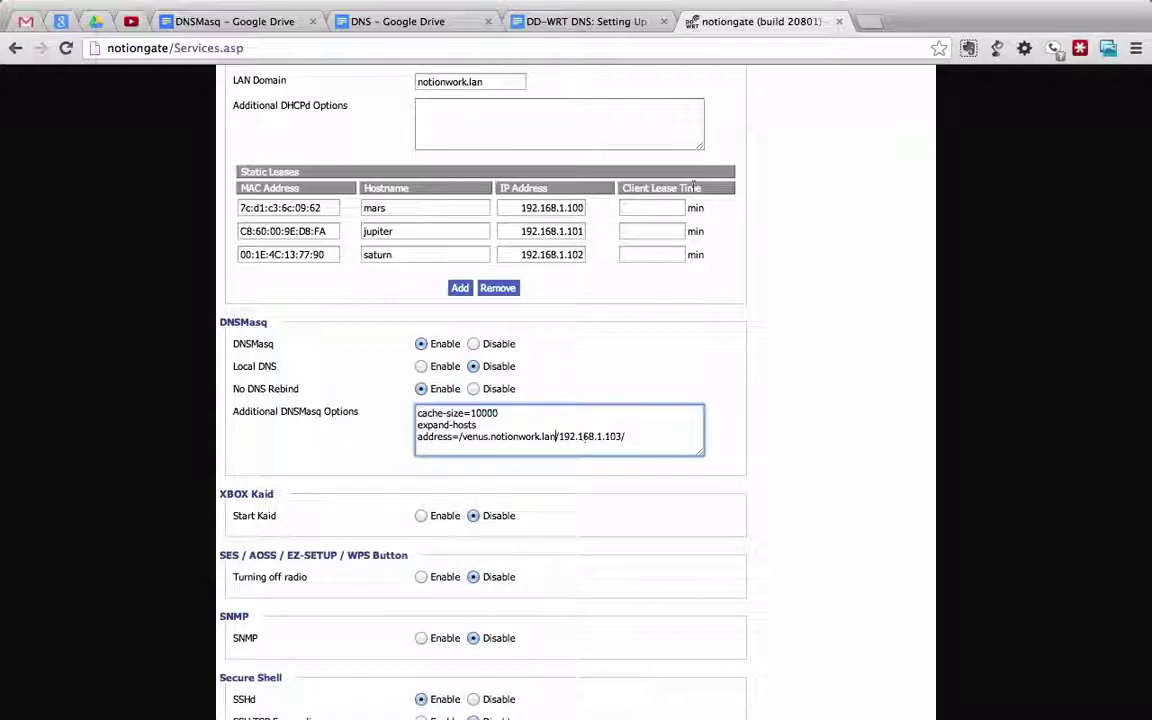
scroll(790, 270, down, 1)
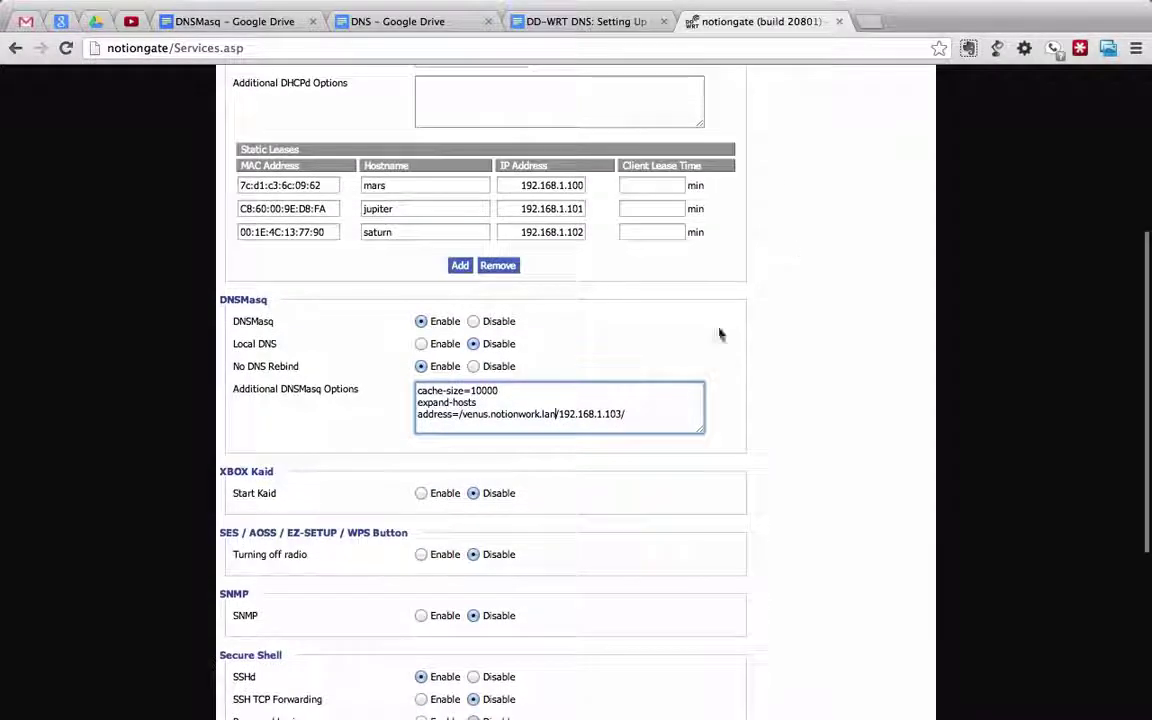
Step: Start a new DNSMasq options line and look over the Additional DHCPd Options label
key(Return)
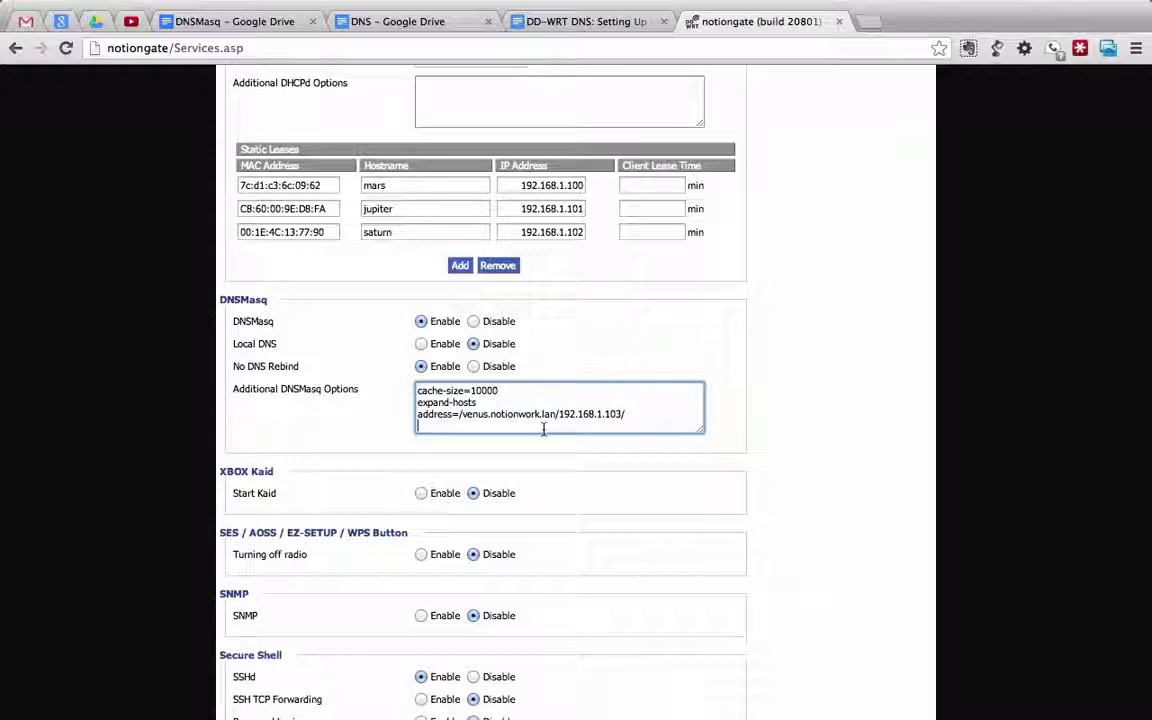
scroll(543, 429, up, 2)
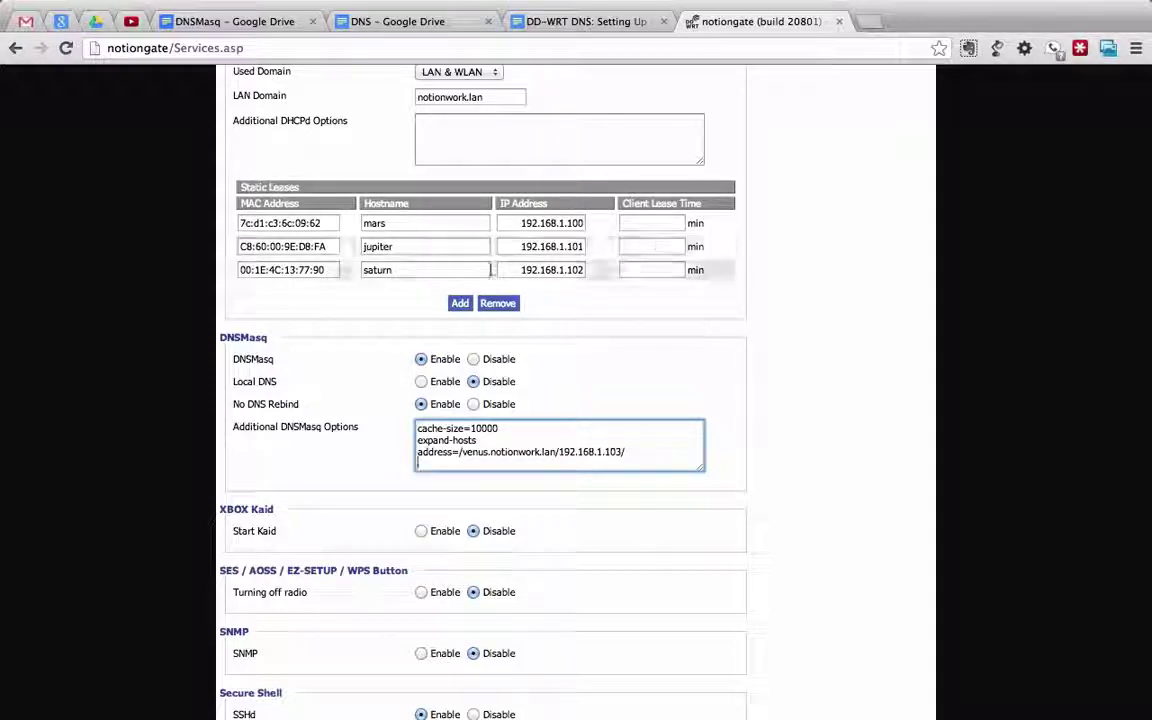
scroll(416, 220, up, 2)
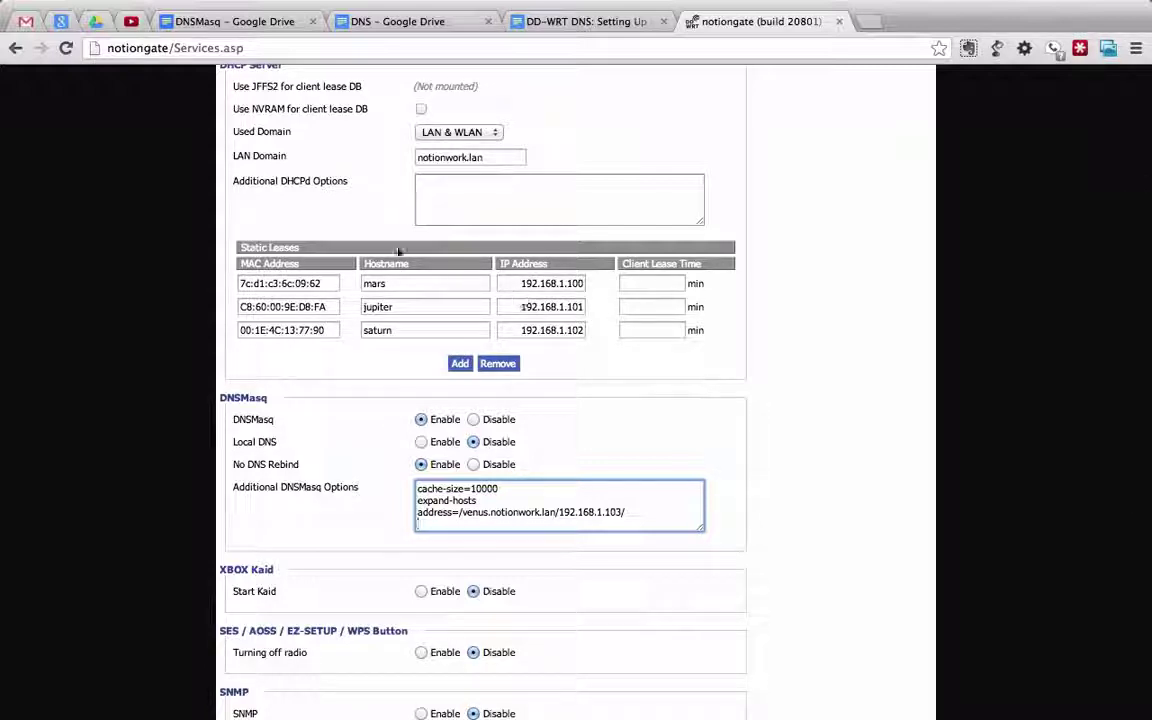
drag(349, 182, 235, 178)
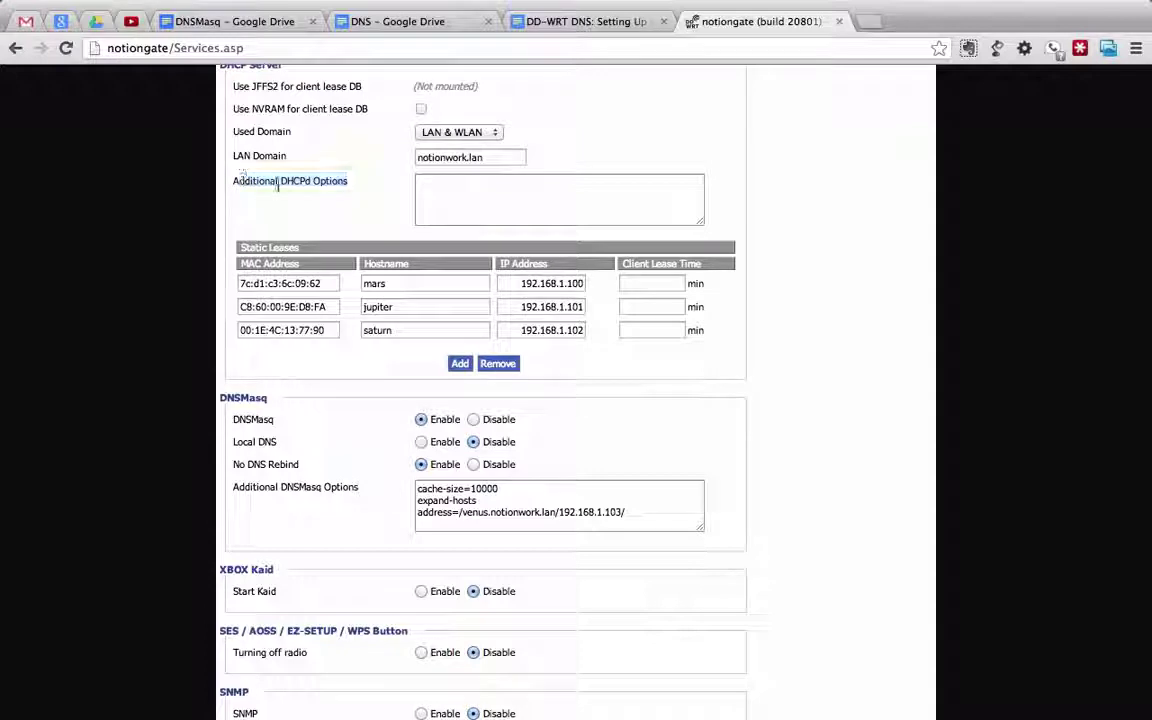
click(240, 178)
scroll(401, 252, down, 3)
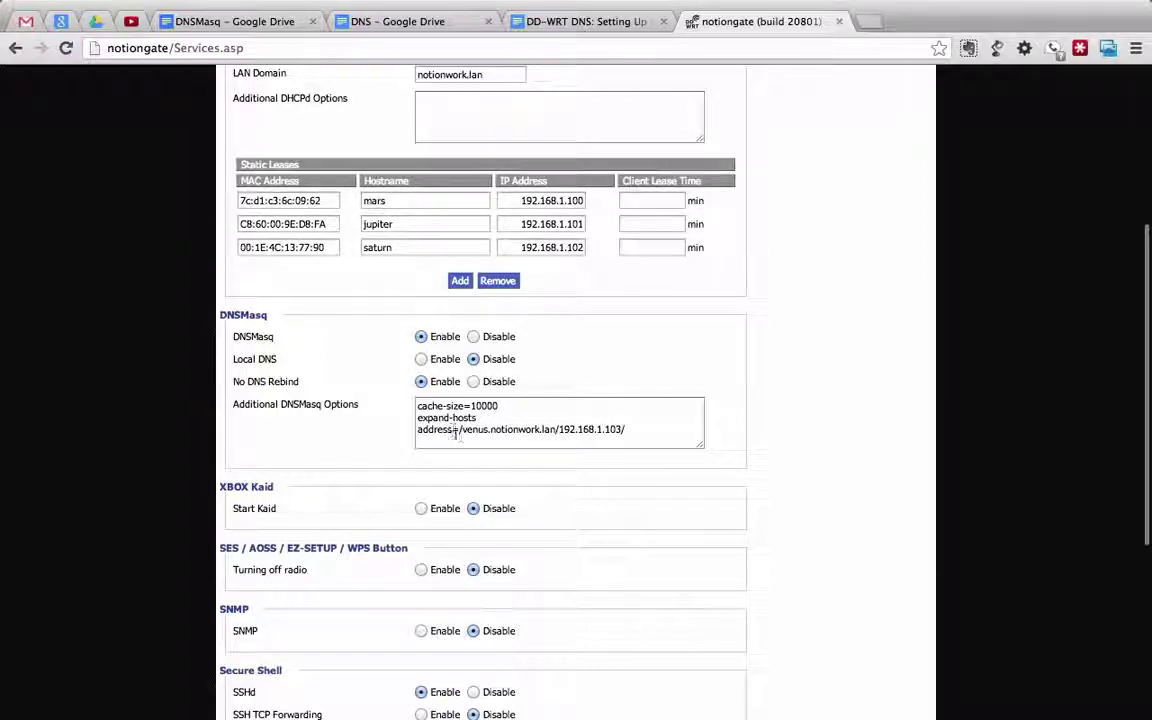
Step: Begin a dhcp-host entry on the fourth options line, then delete it
click(650, 431)
drag(650, 431, 417, 430)
click(432, 440)
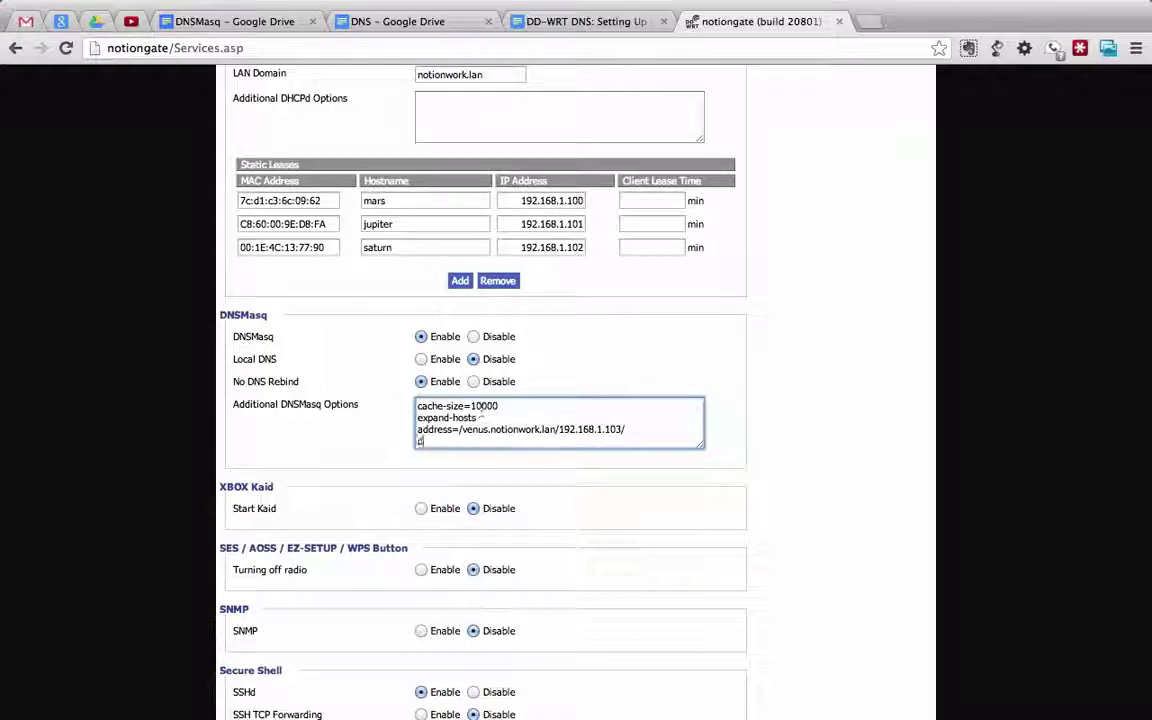
text(dhcp-host=)
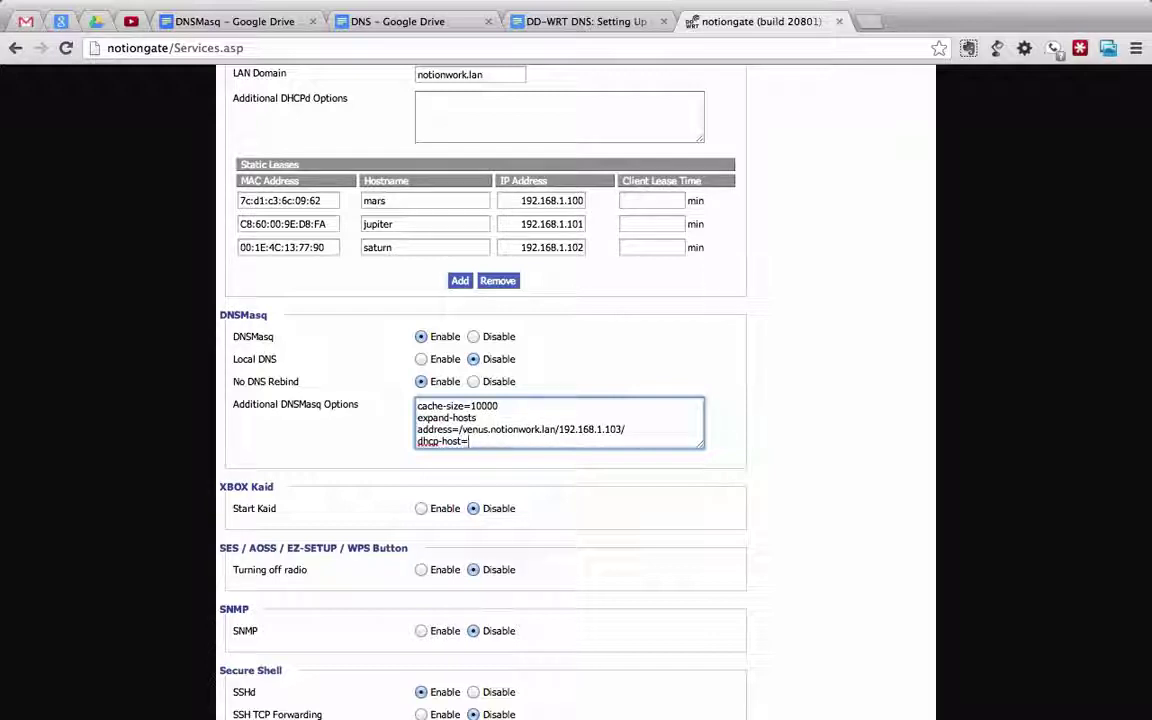
key(super+shift+Left)
key(BackSpace)
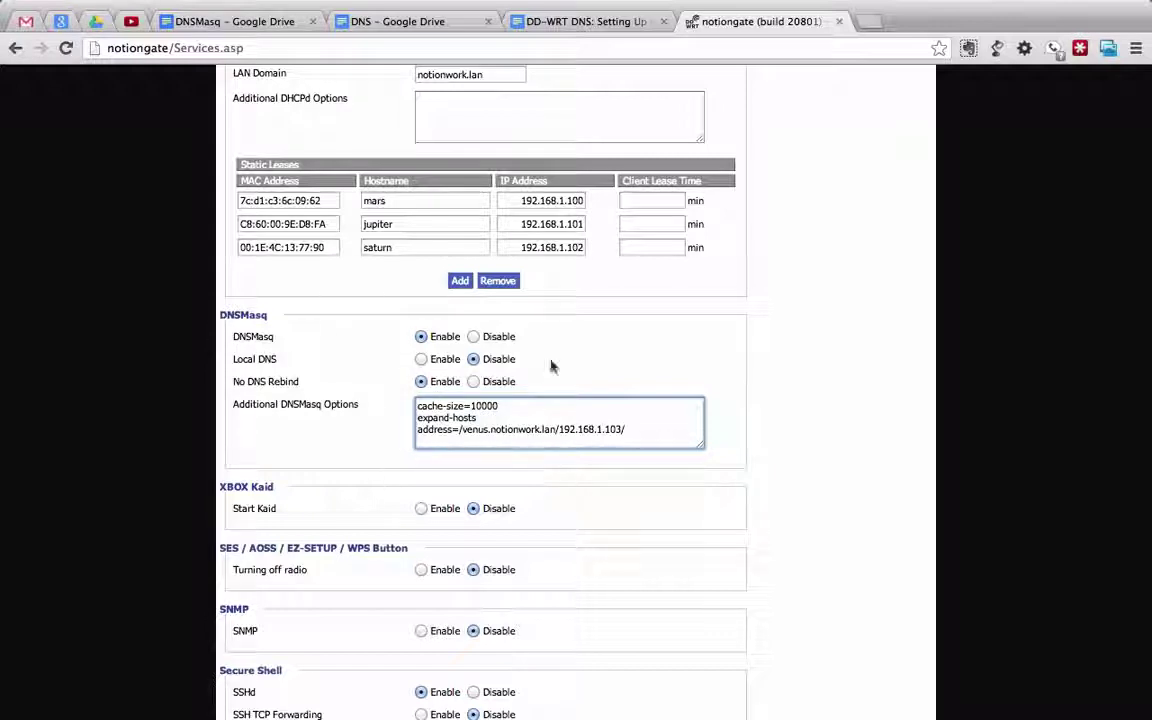
Step: Delete the address=/venus.notionwork.lan/192.168.1.103/ line from the DNSMasq options
scroll(550, 425, up, 3)
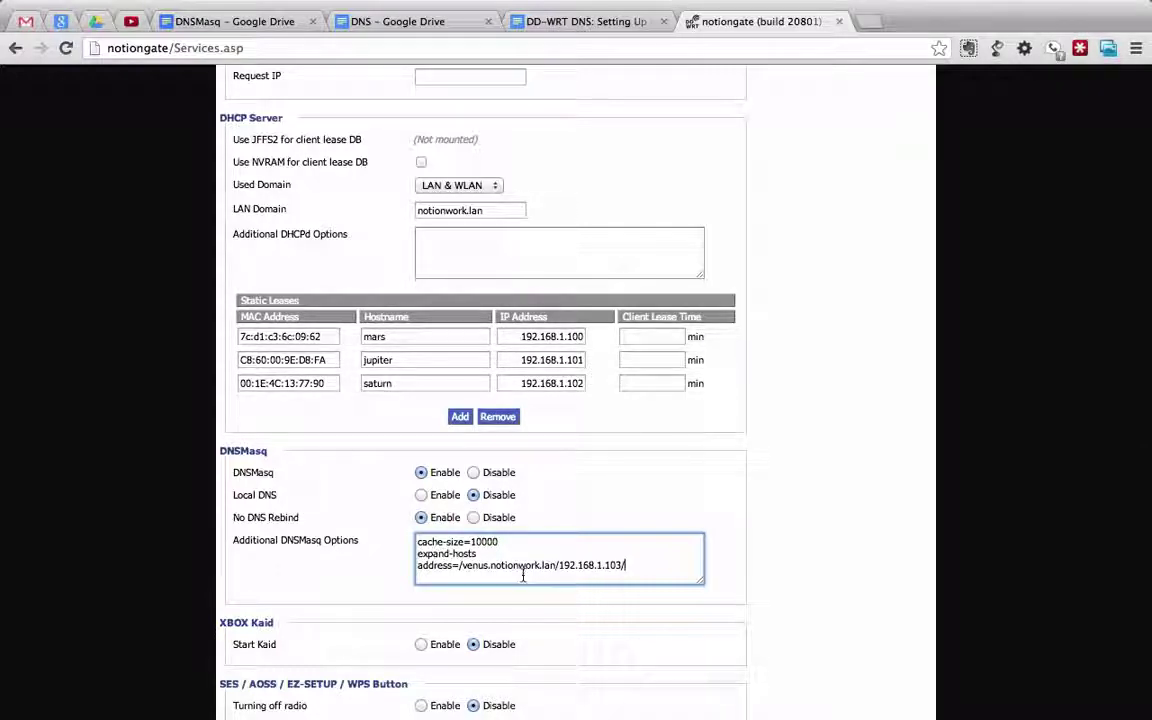
triple_click(468, 567)
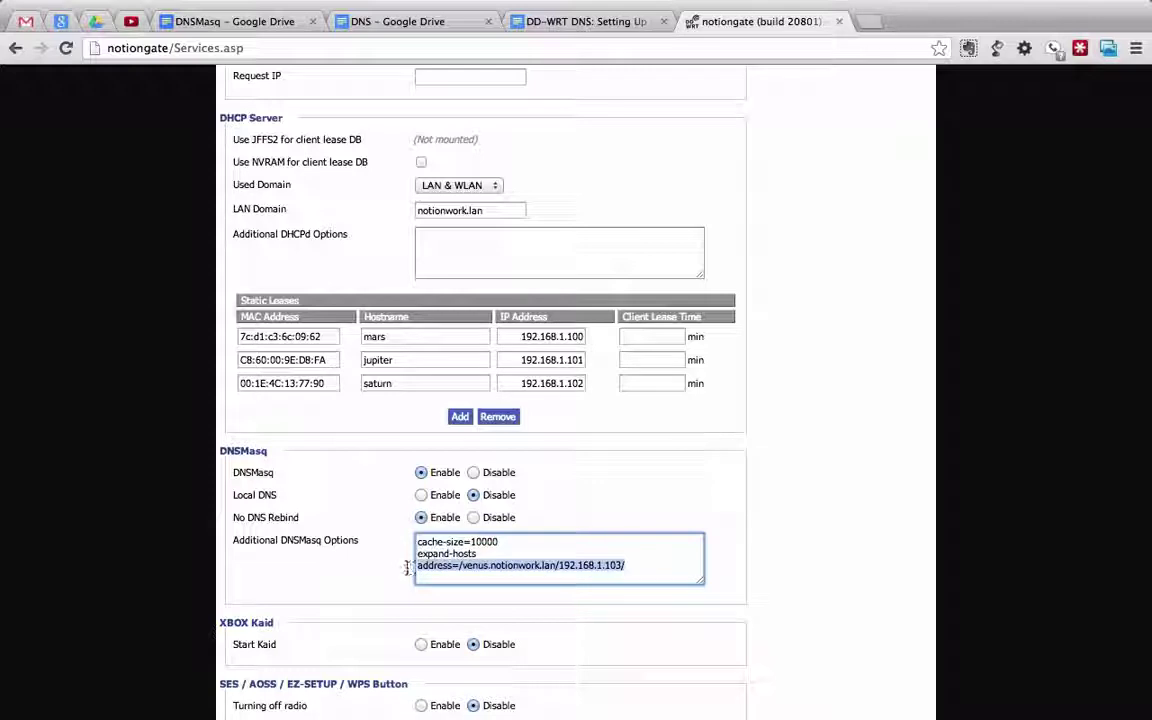
key(BackSpace)
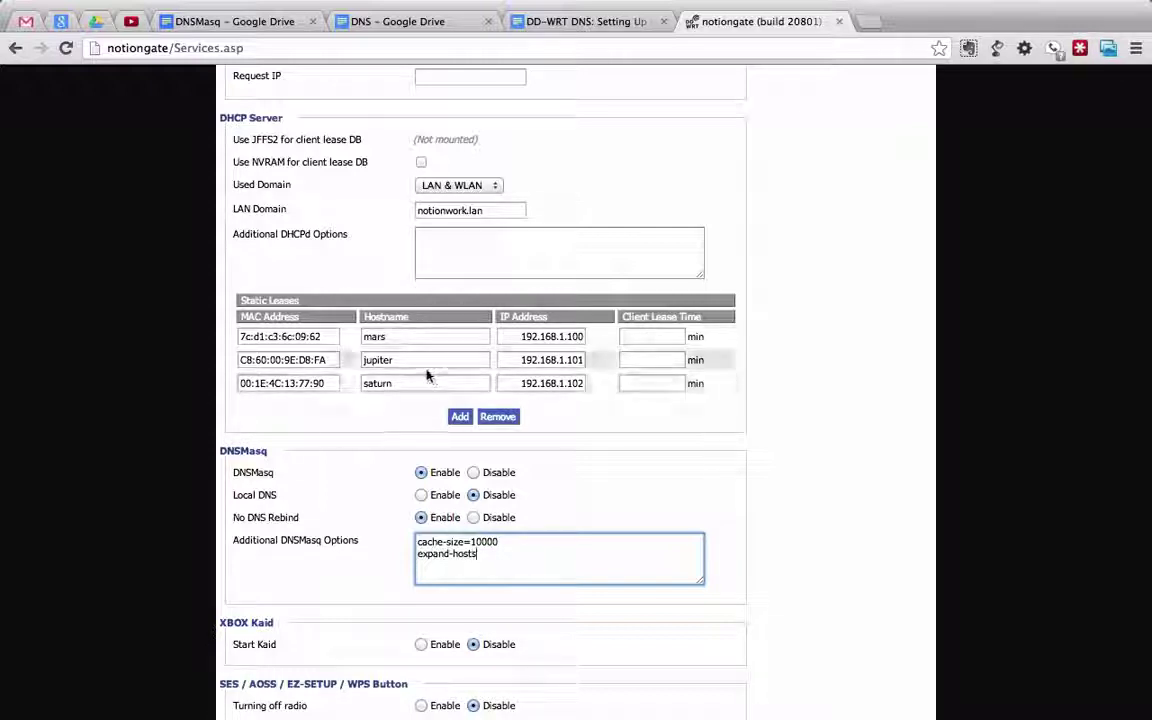
Step: Add a new static lease row with MAC address 00:56:d5:34:af:72
click(459, 417)
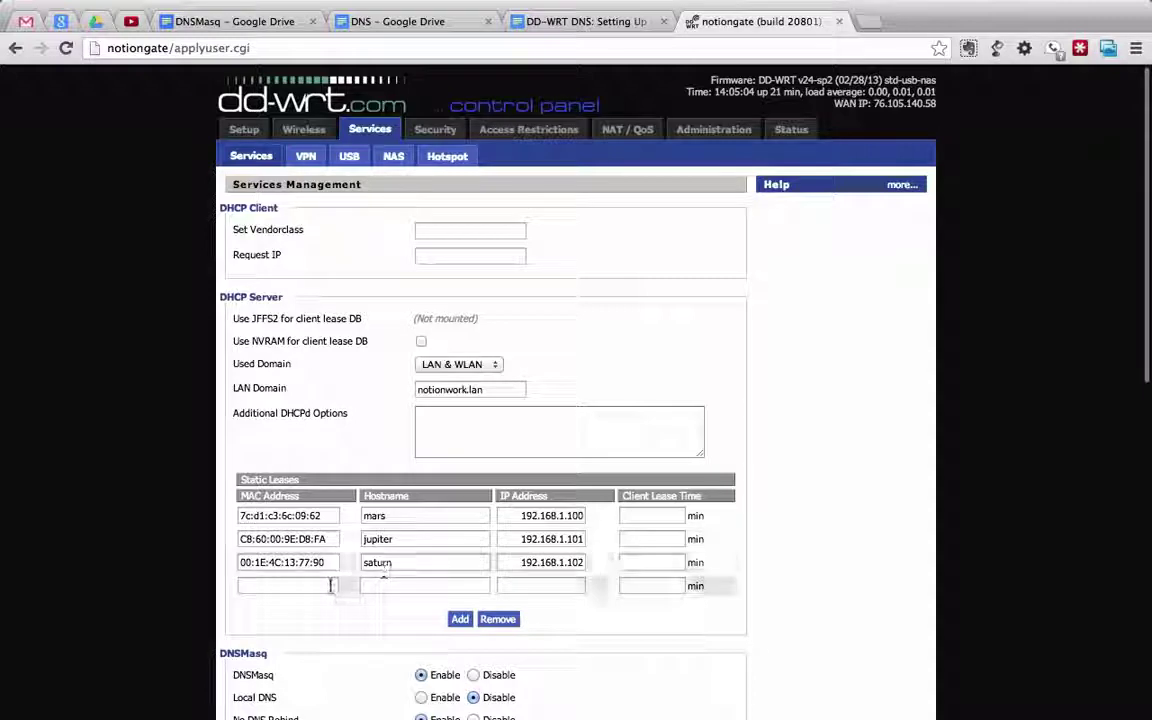
scroll(331, 585, down, 5)
click(307, 381)
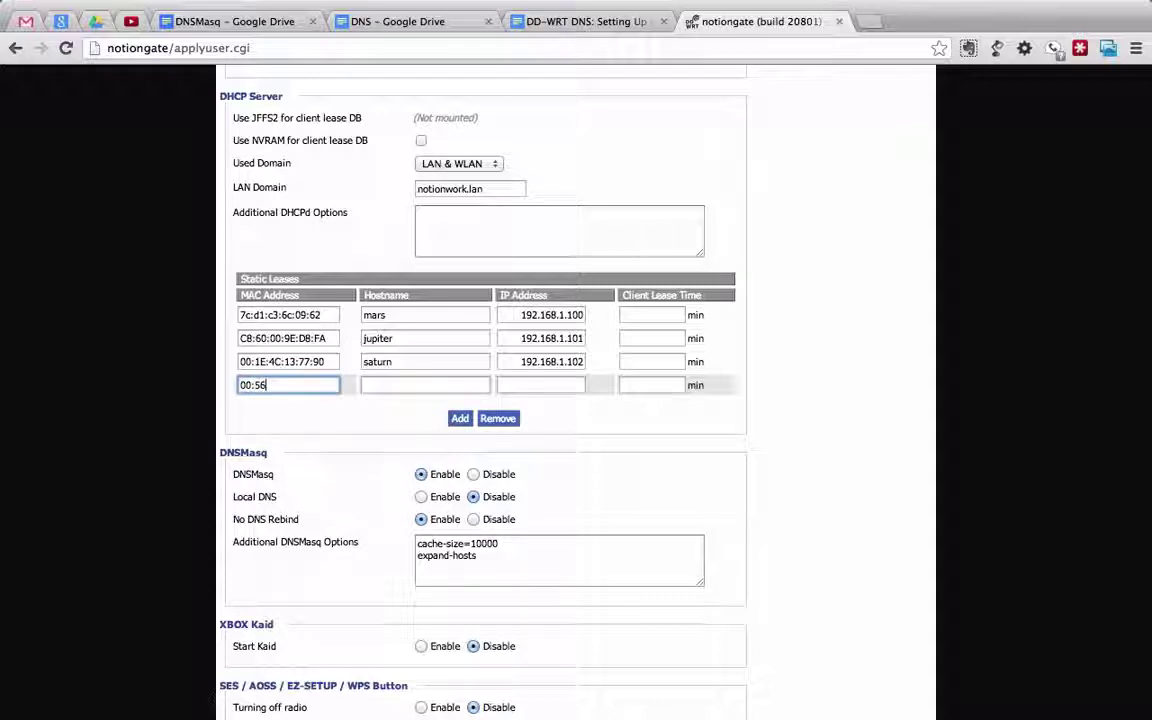
text(00:56:d5:34)
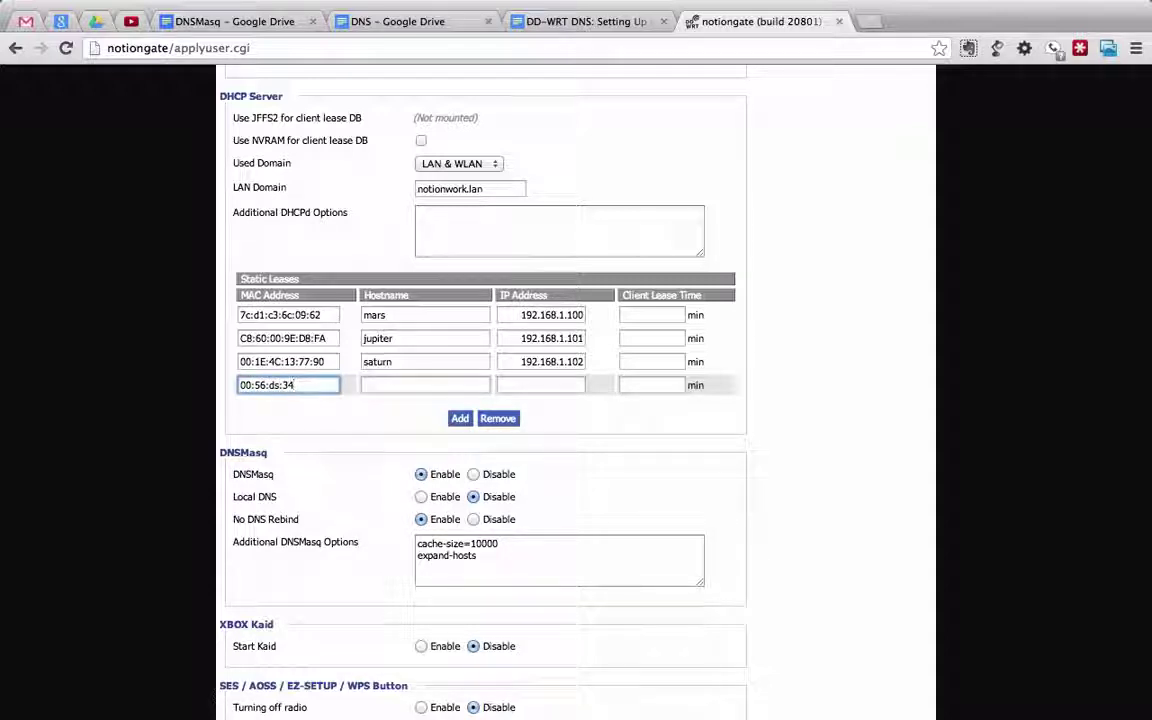
text(:af)
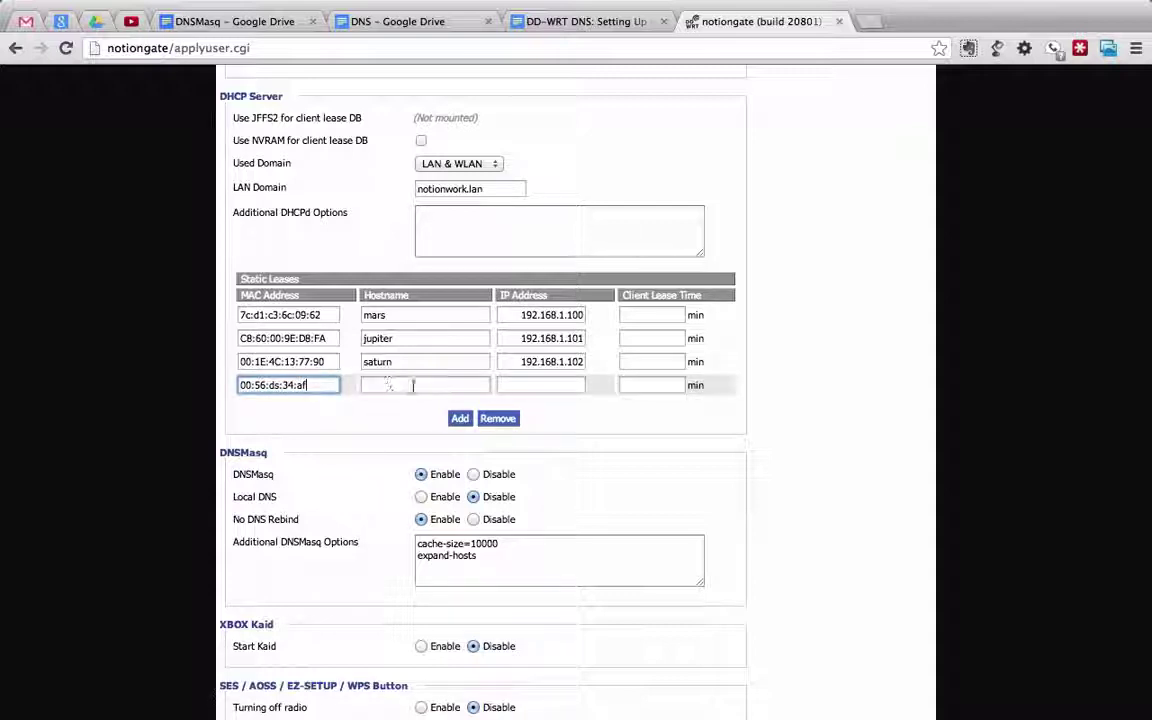
click(463, 390)
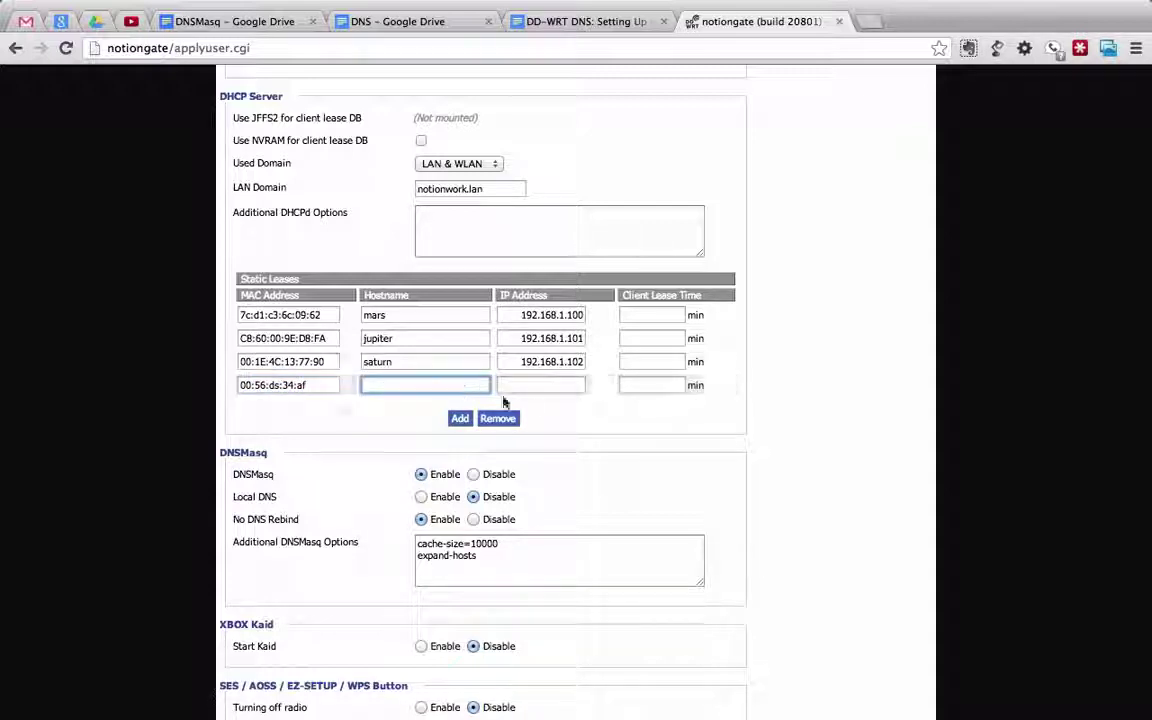
click(329, 382)
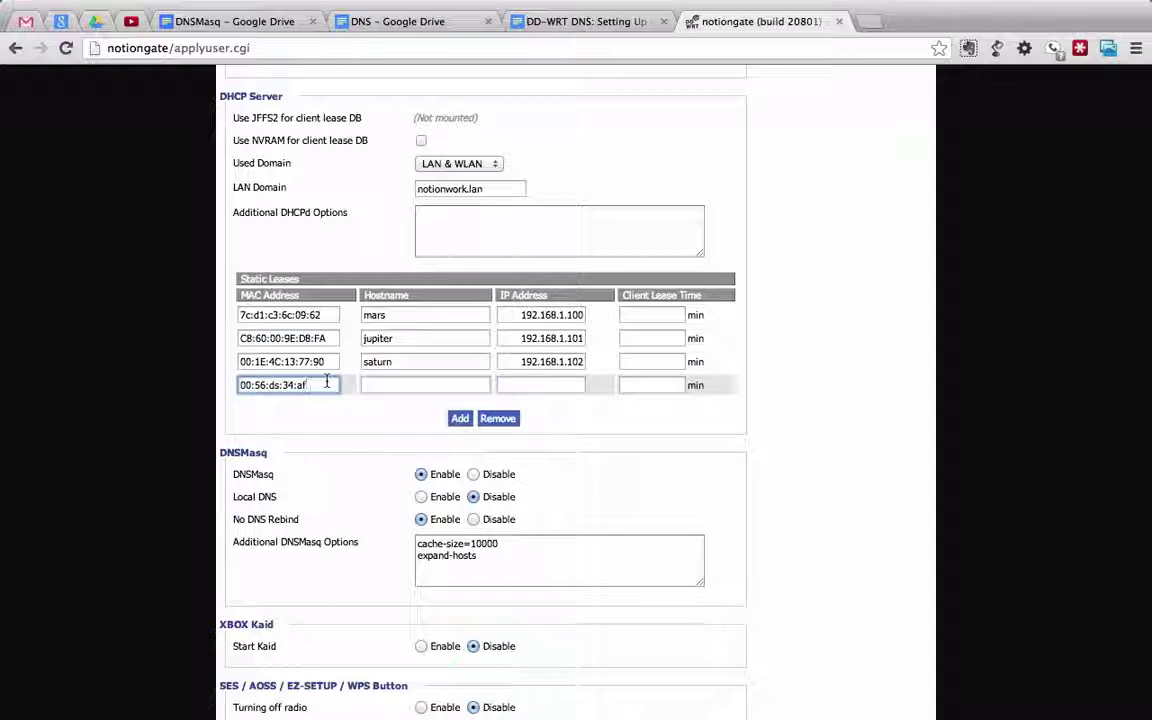
text(:72)
Step: Give the new lease hostname venus and IP address 192.168.1.103
click(378, 385)
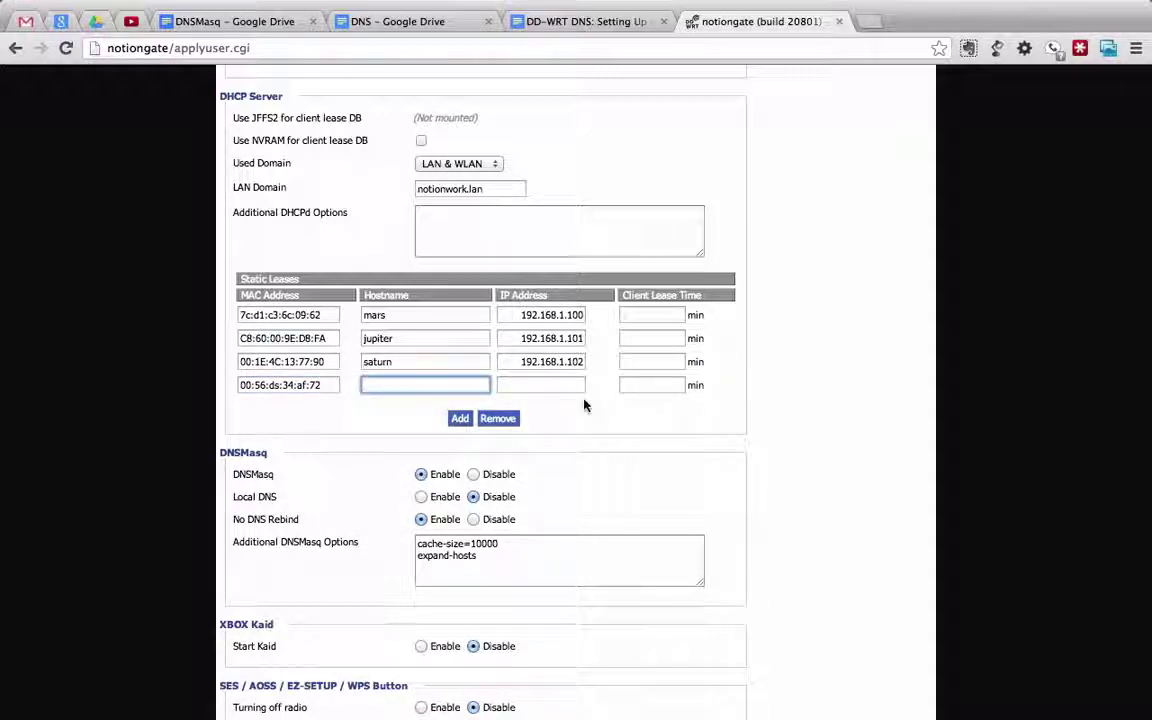
text(venus)
click(578, 384)
text(192)
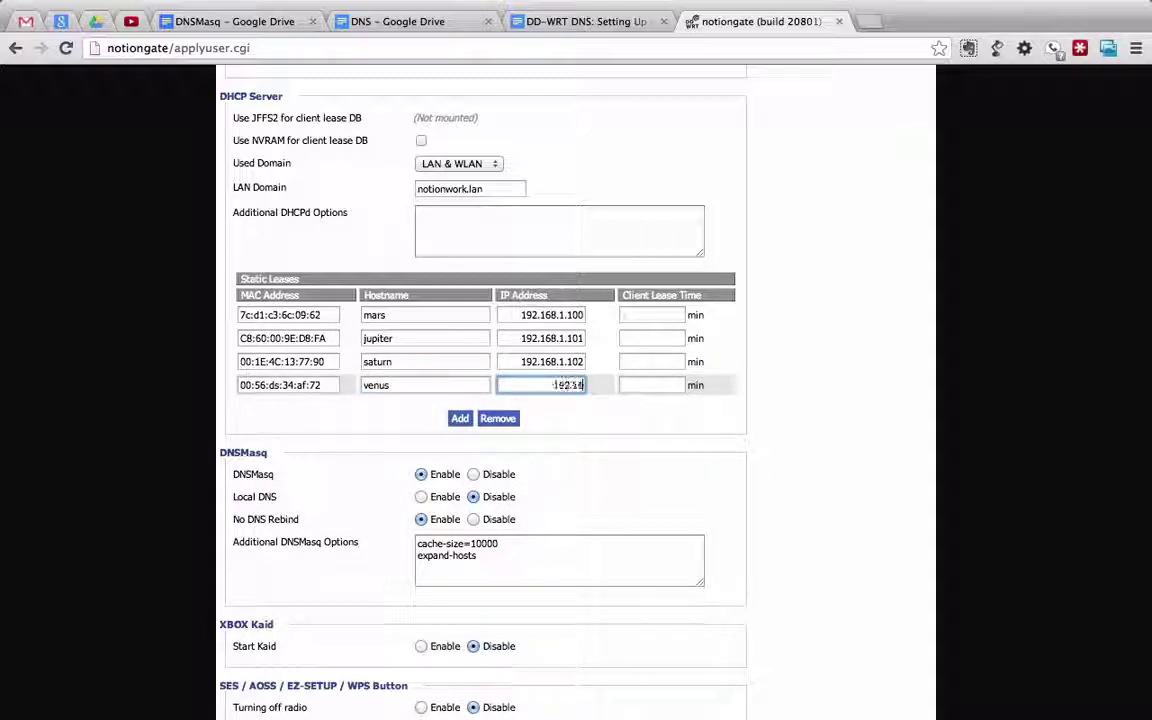
text(.168.1)
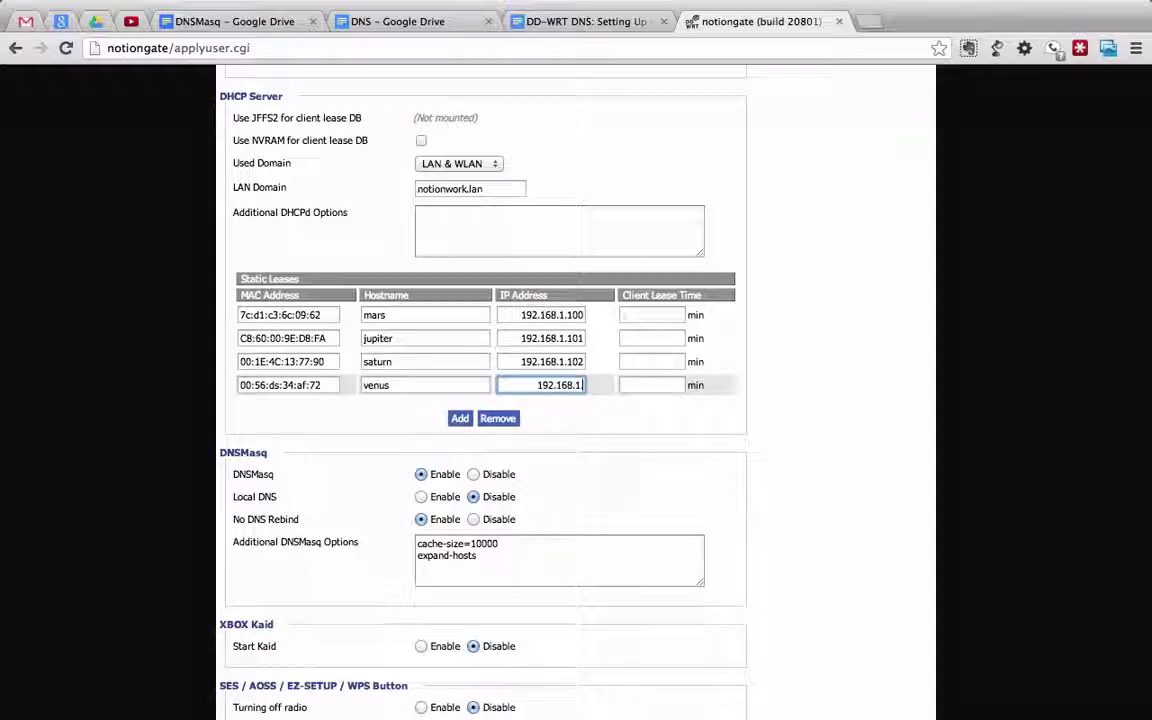
text(.103)
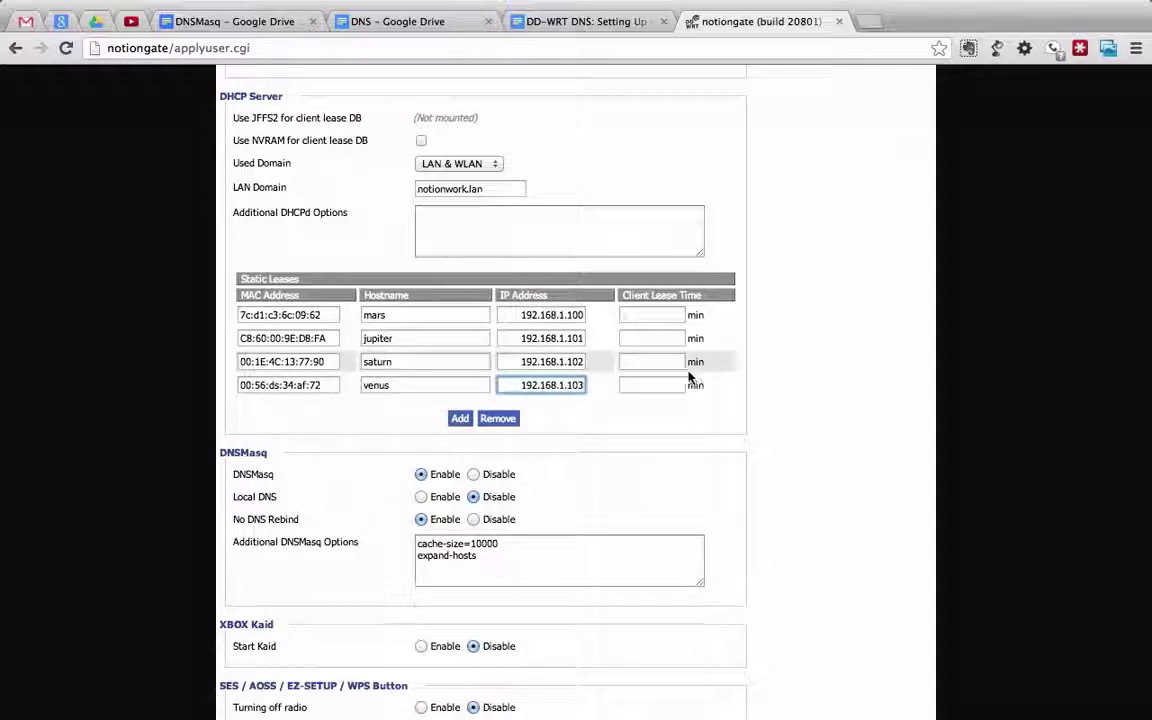
click(668, 385)
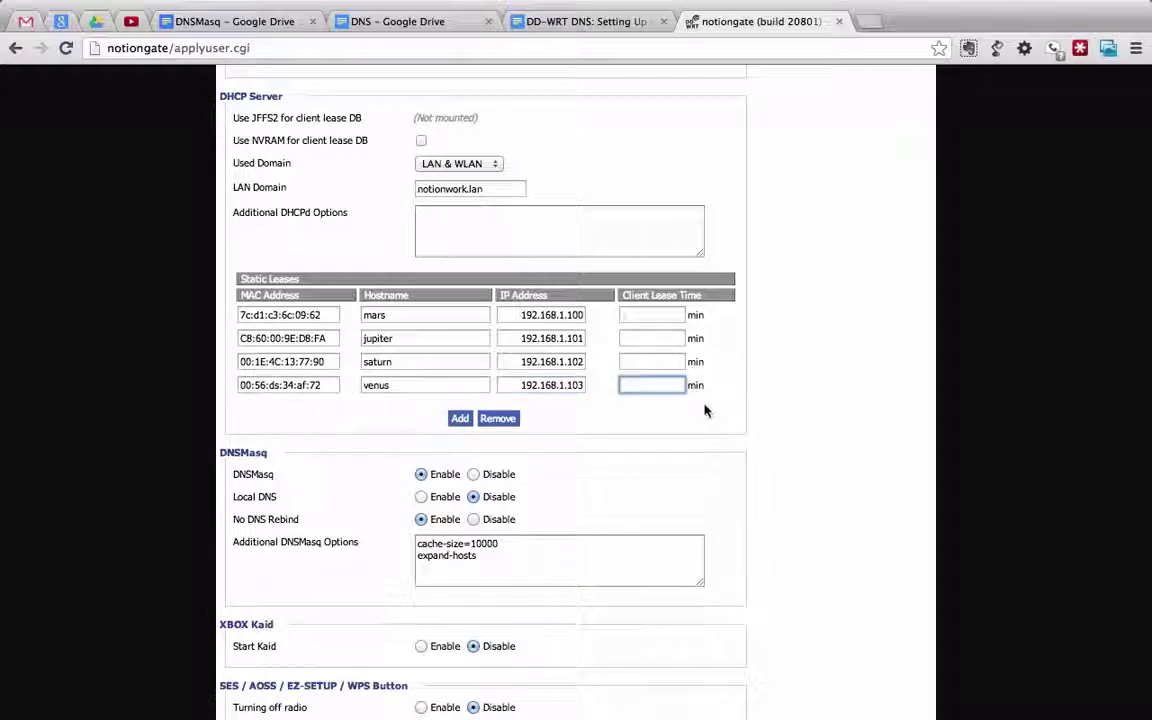
click(594, 414)
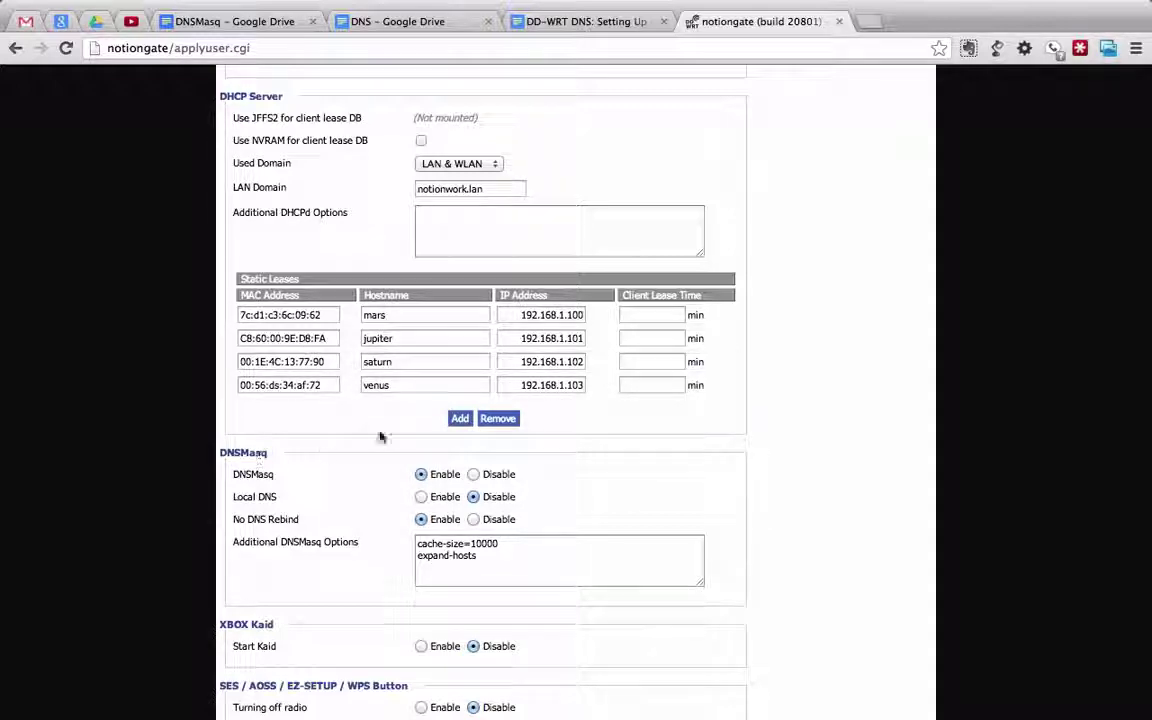
scroll(390, 430, up, 4)
Step: Check Static DNS on the Setup page, then review the Services static leases, selecting mars
click(246, 133)
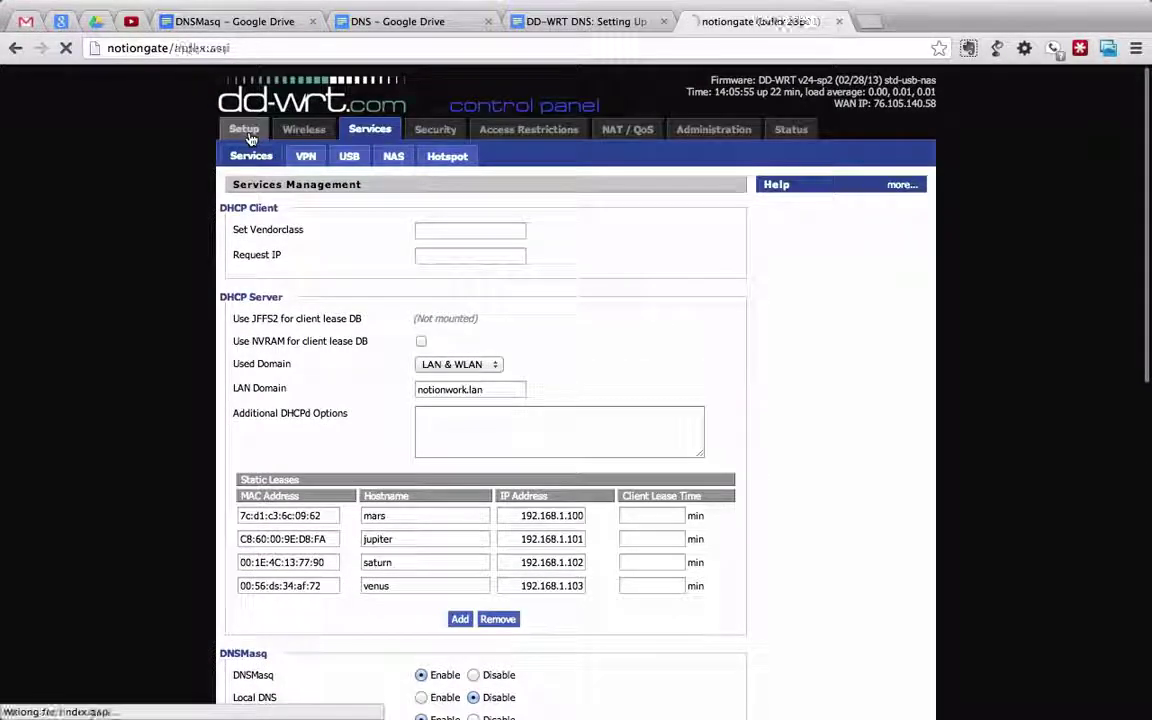
scroll(328, 306, down, 5)
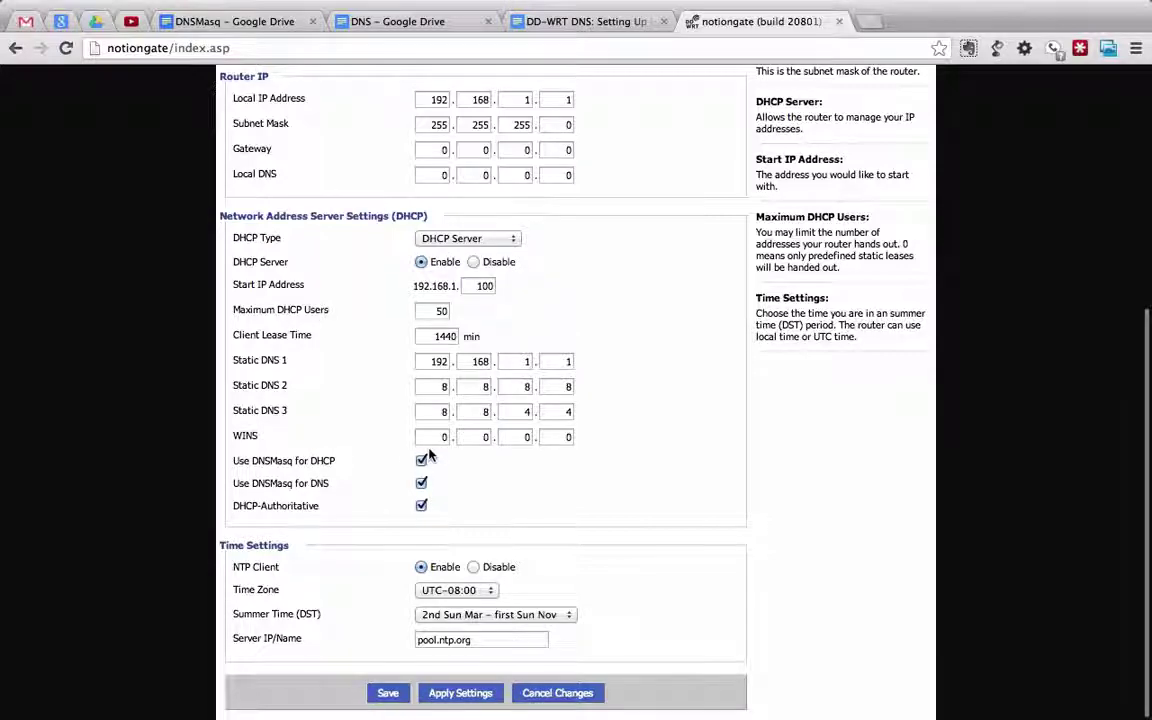
scroll(400, 440, up, 5)
click(370, 131)
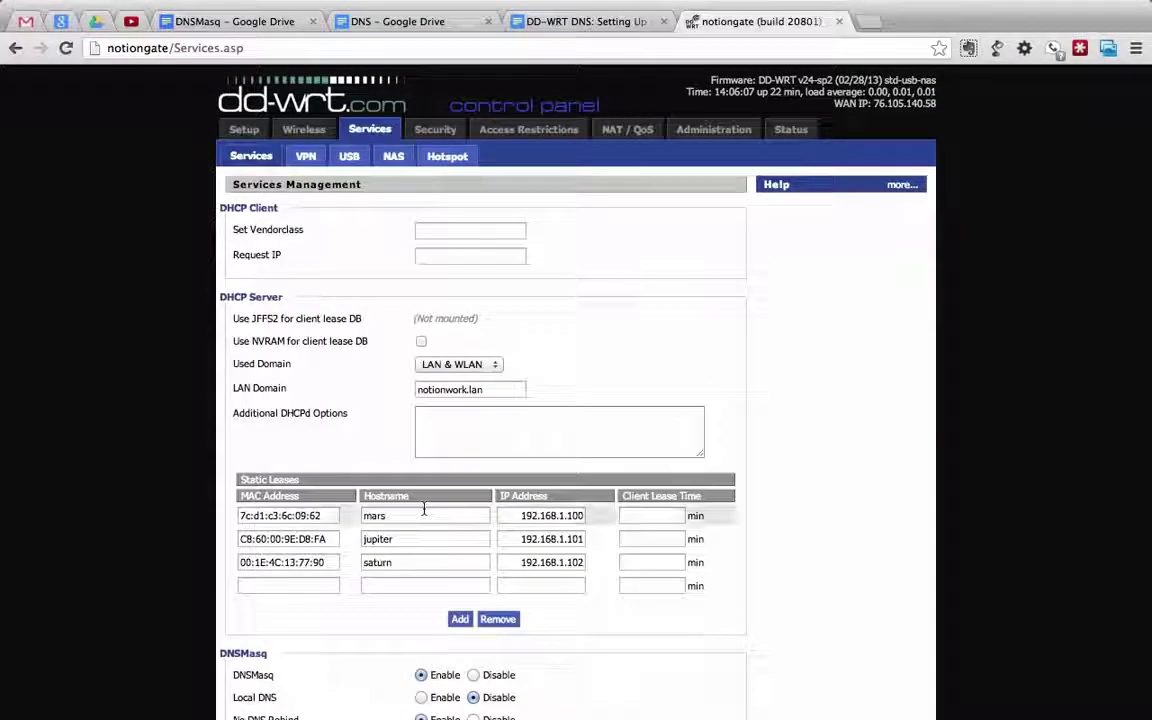
scroll(424, 506, down, 3)
click(297, 441)
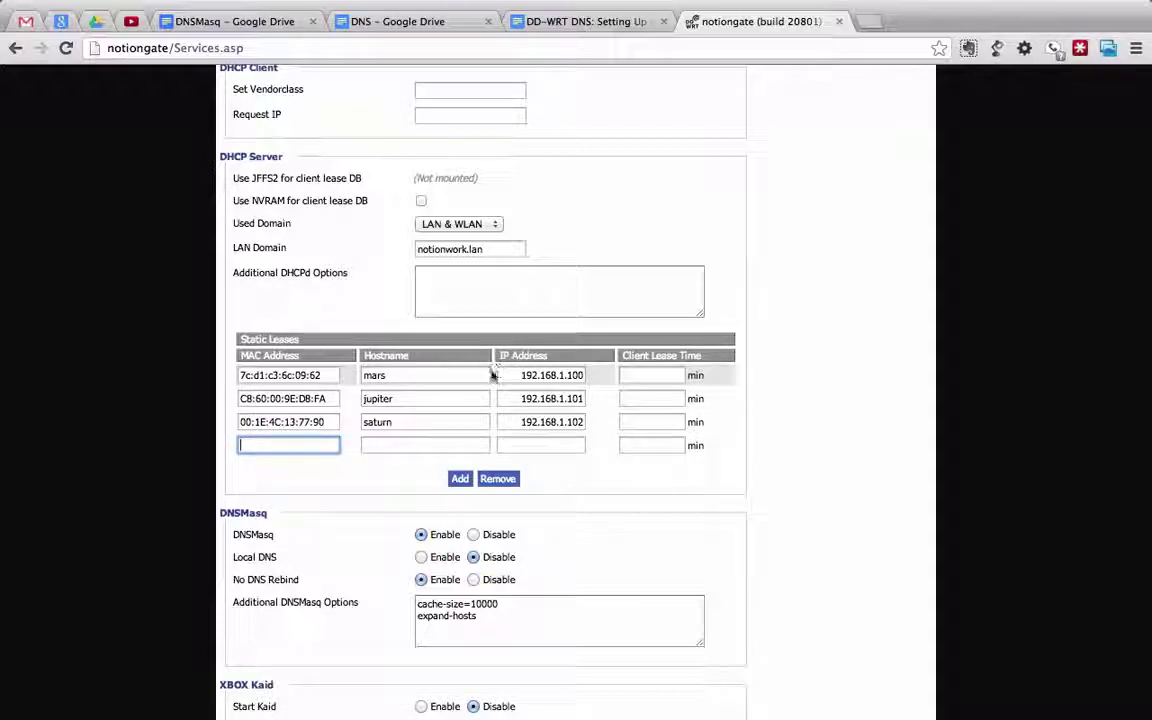
drag(395, 374, 347, 374)
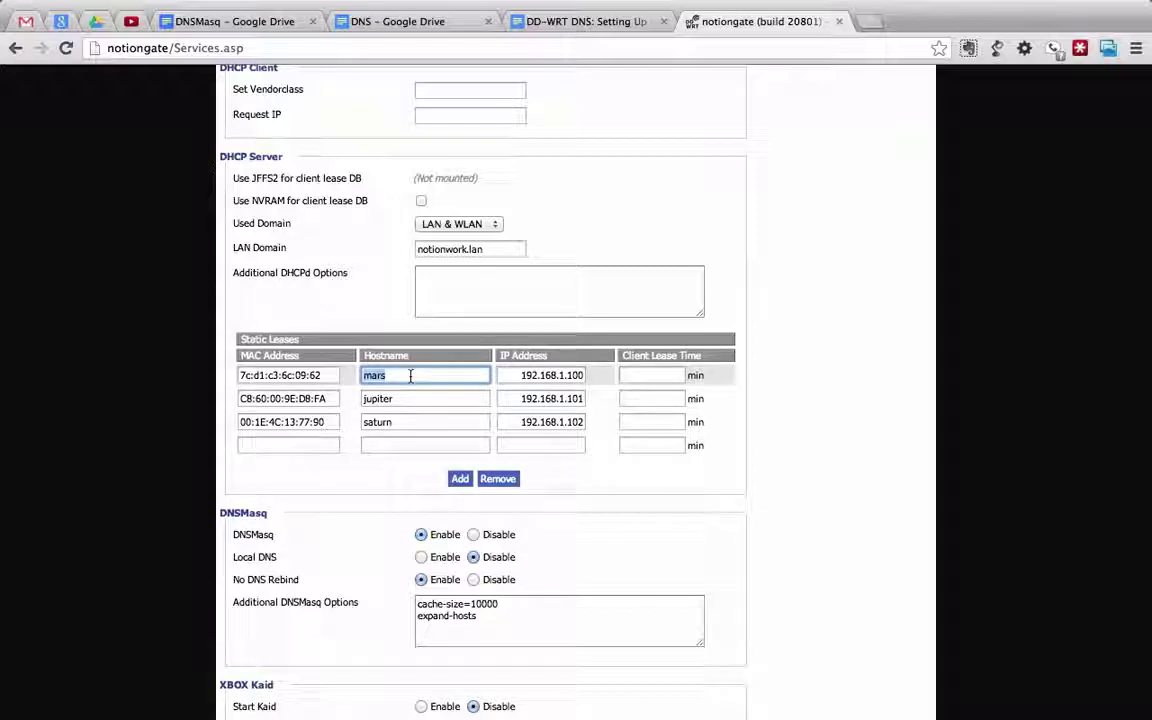
Step: In a new browser tab, try loading mars/ to test local DNS
mouse_move(931, 4)
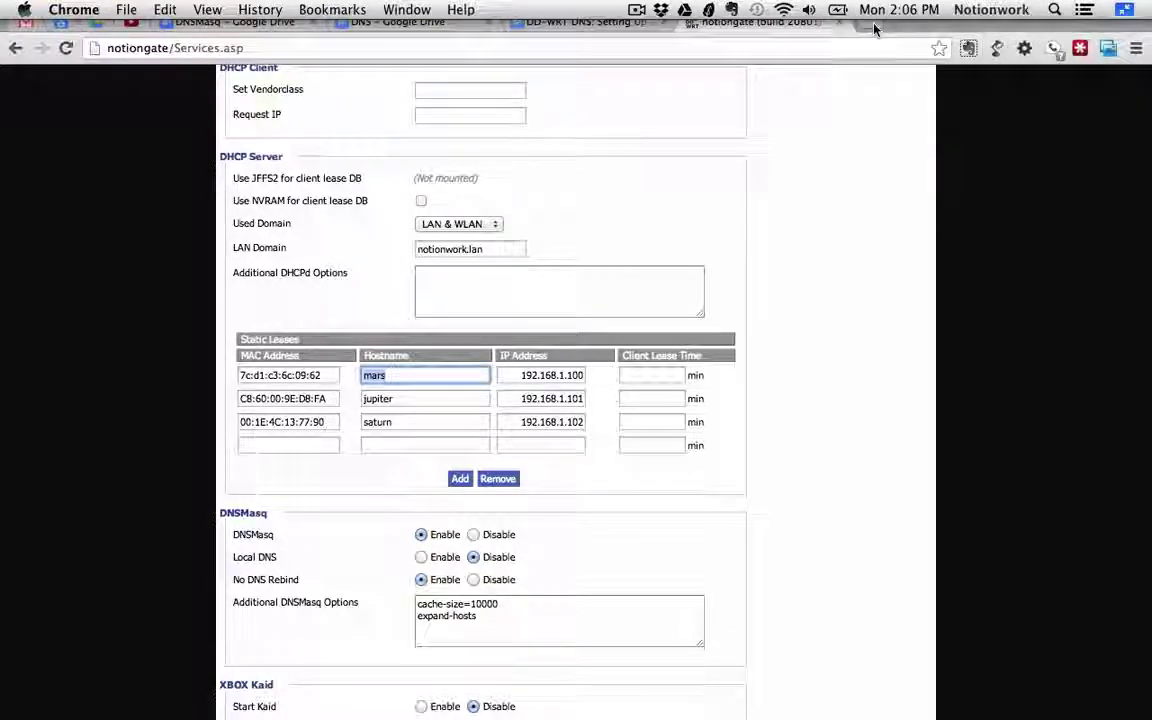
click(873, 30)
text(mar/)
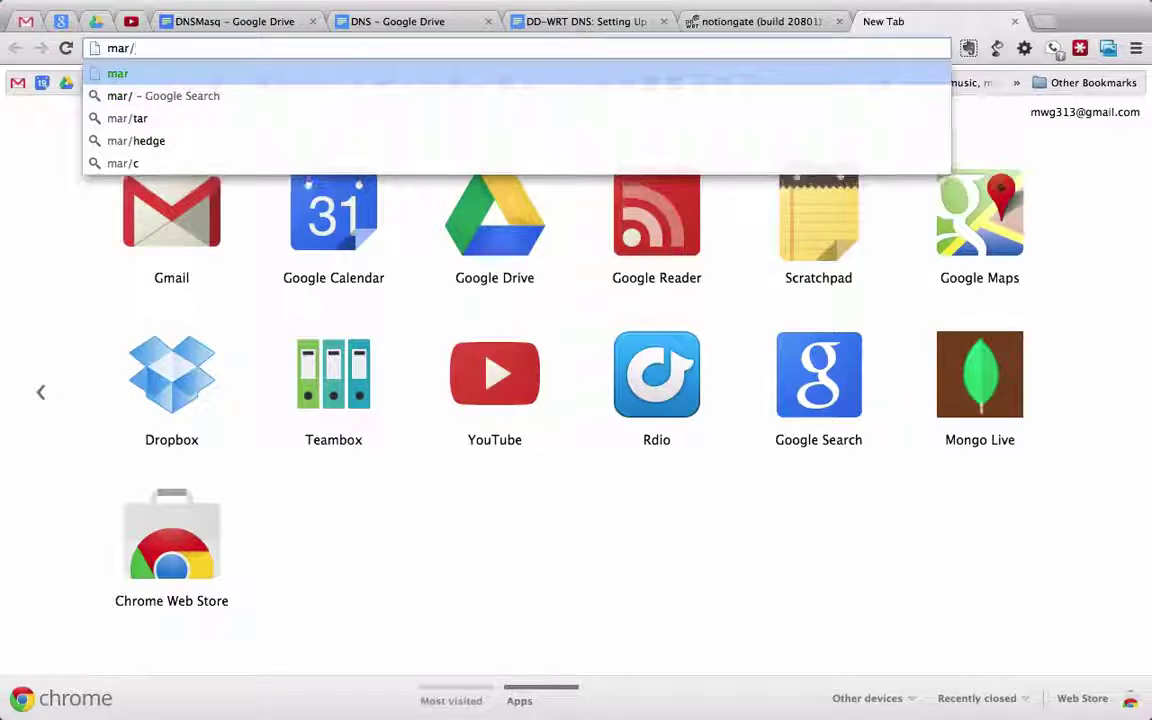
key(BackSpace)
text(s/)
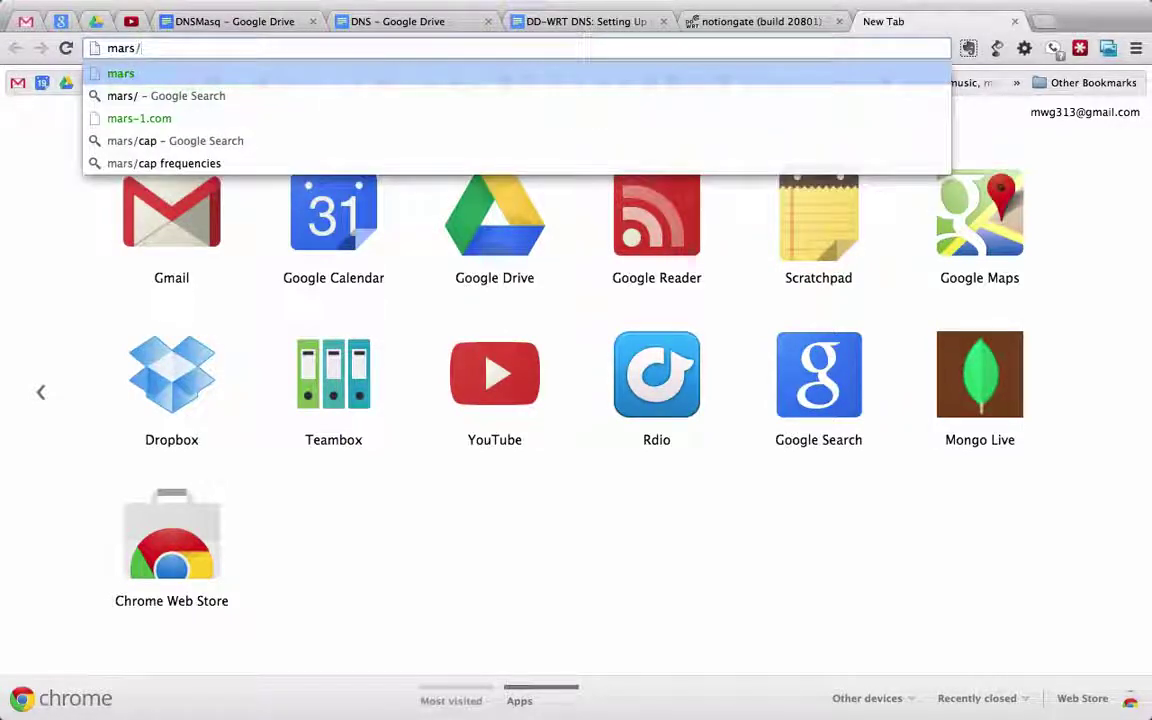
key(Return)
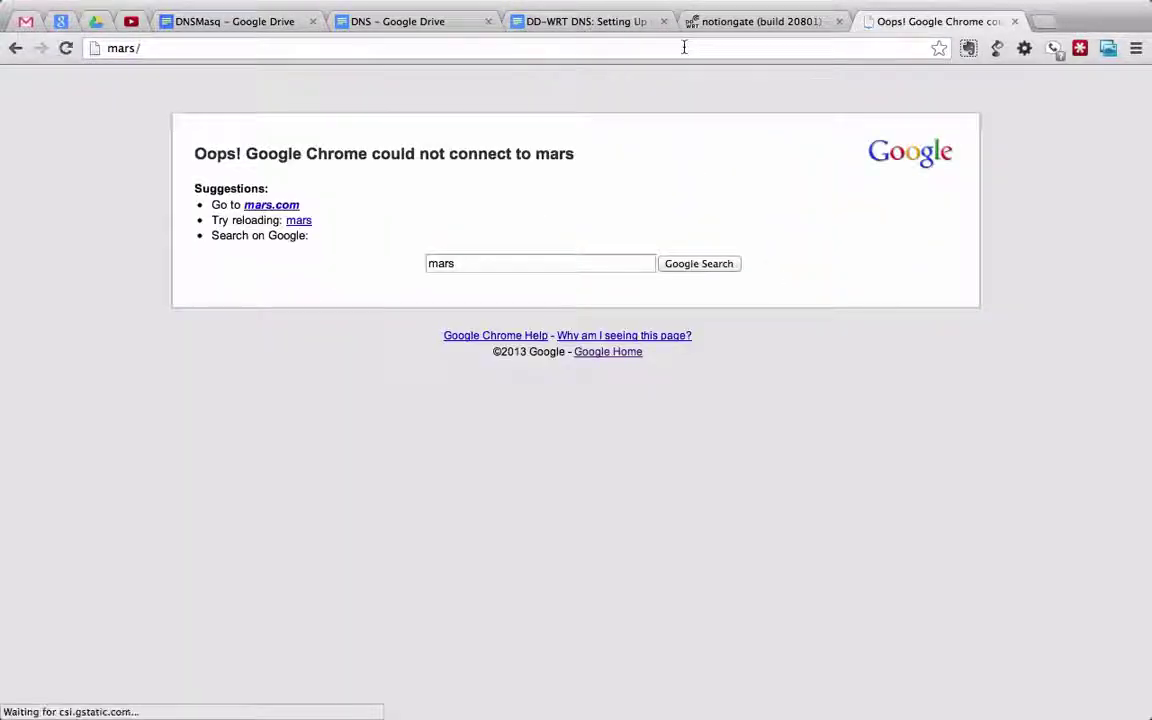
Step: Replace mars with notiongate in the address and load notiongate/
click(684, 47)
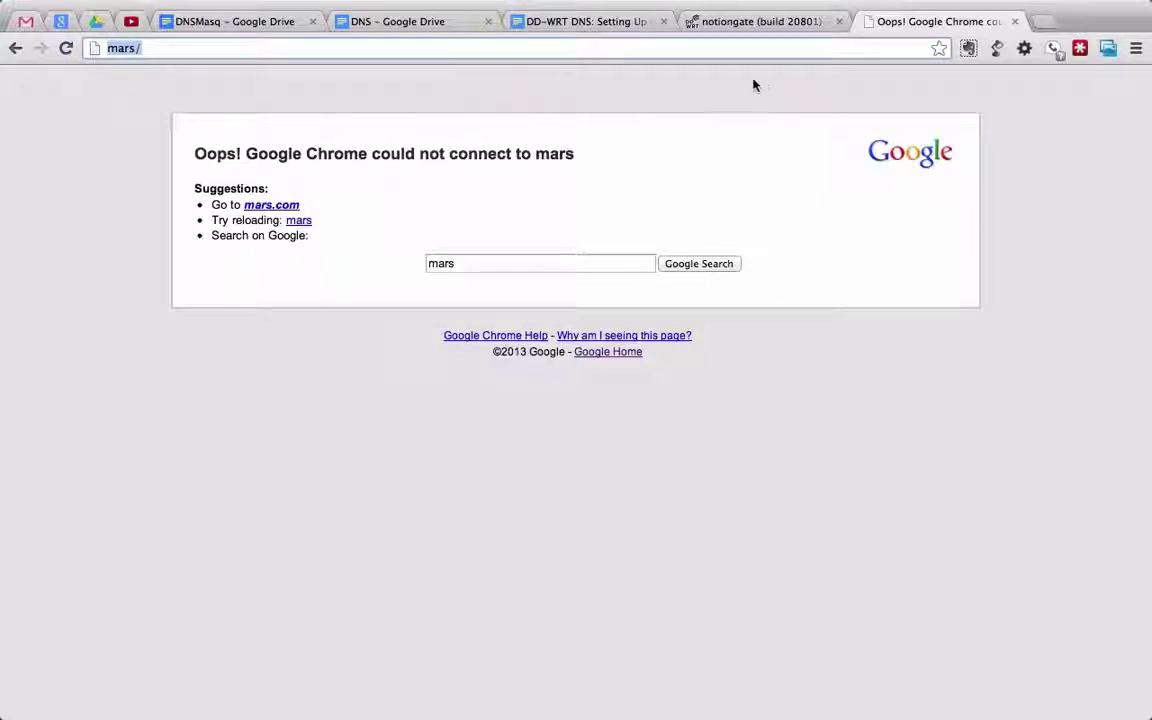
click(361, 48)
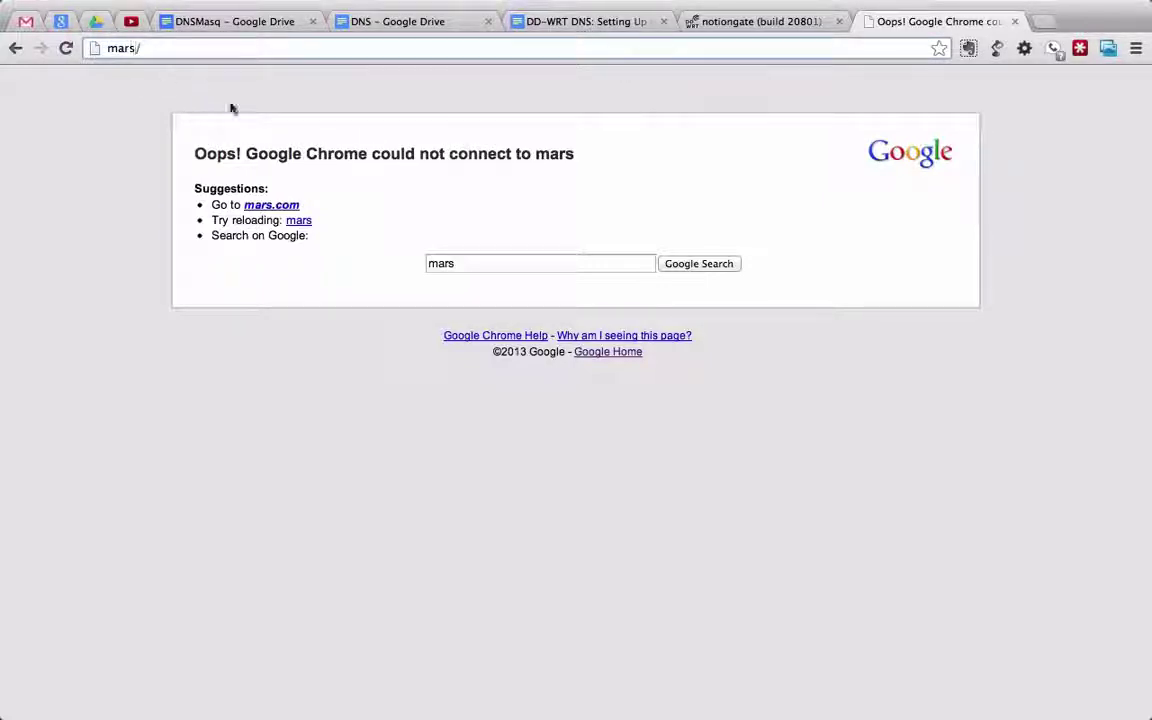
key(Left)
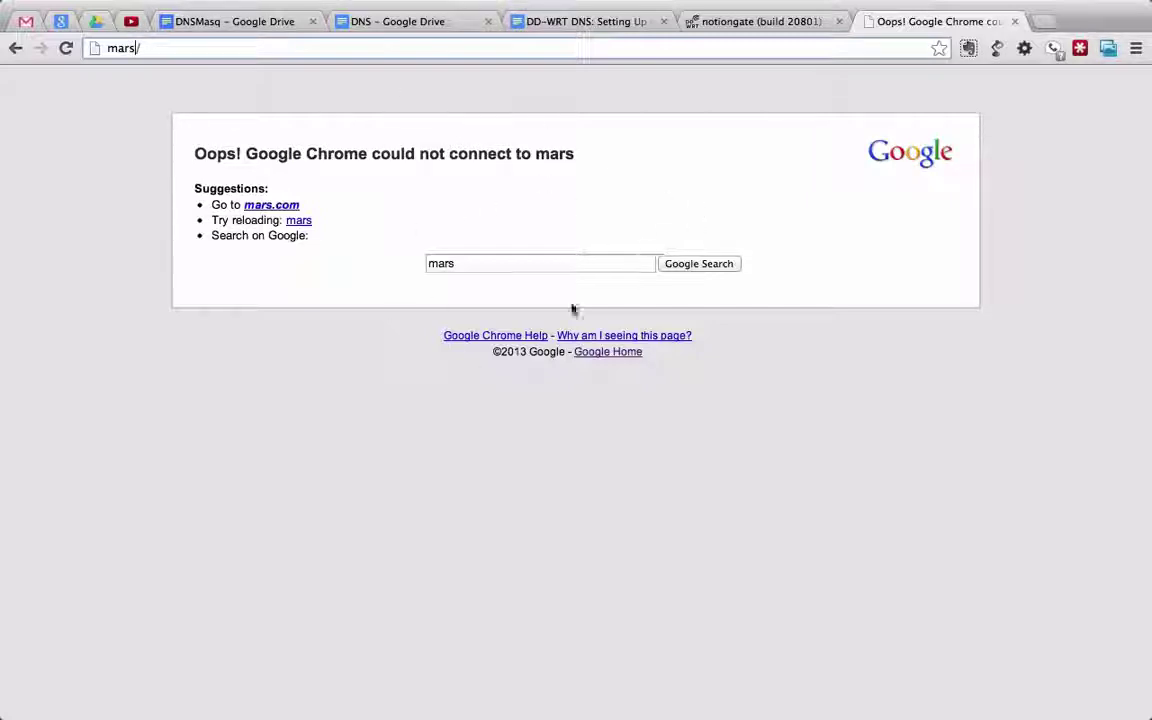
double_click(122, 48)
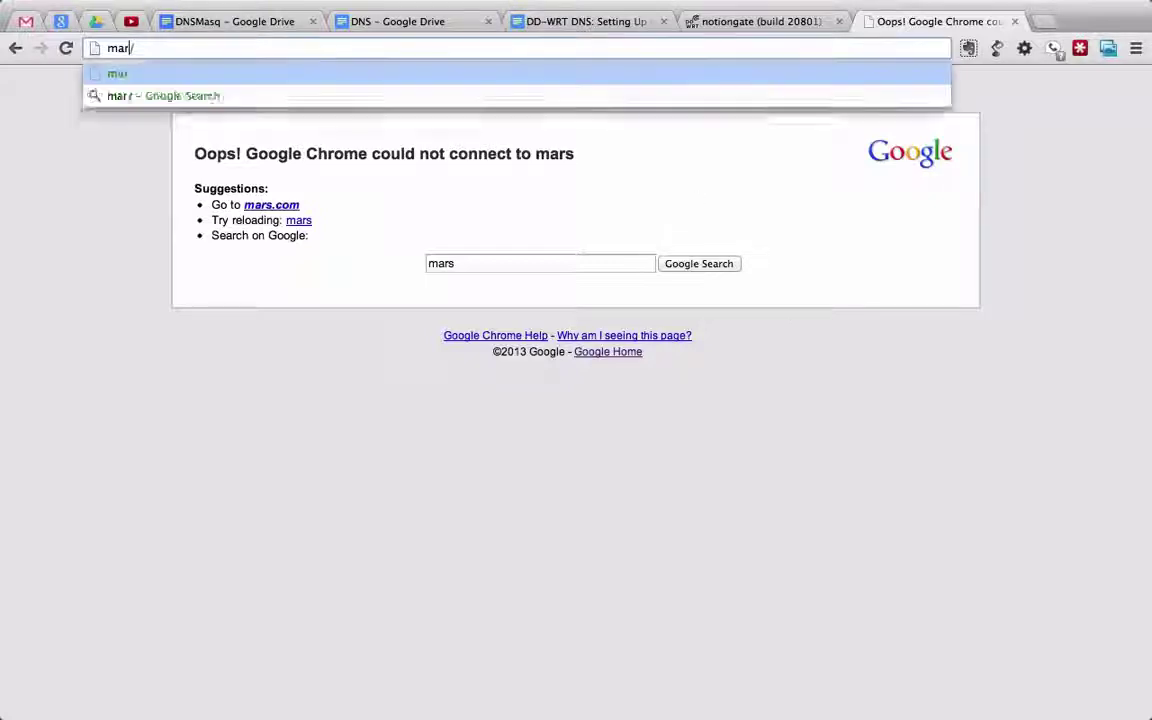
key(BackSpace)
text(notiong)
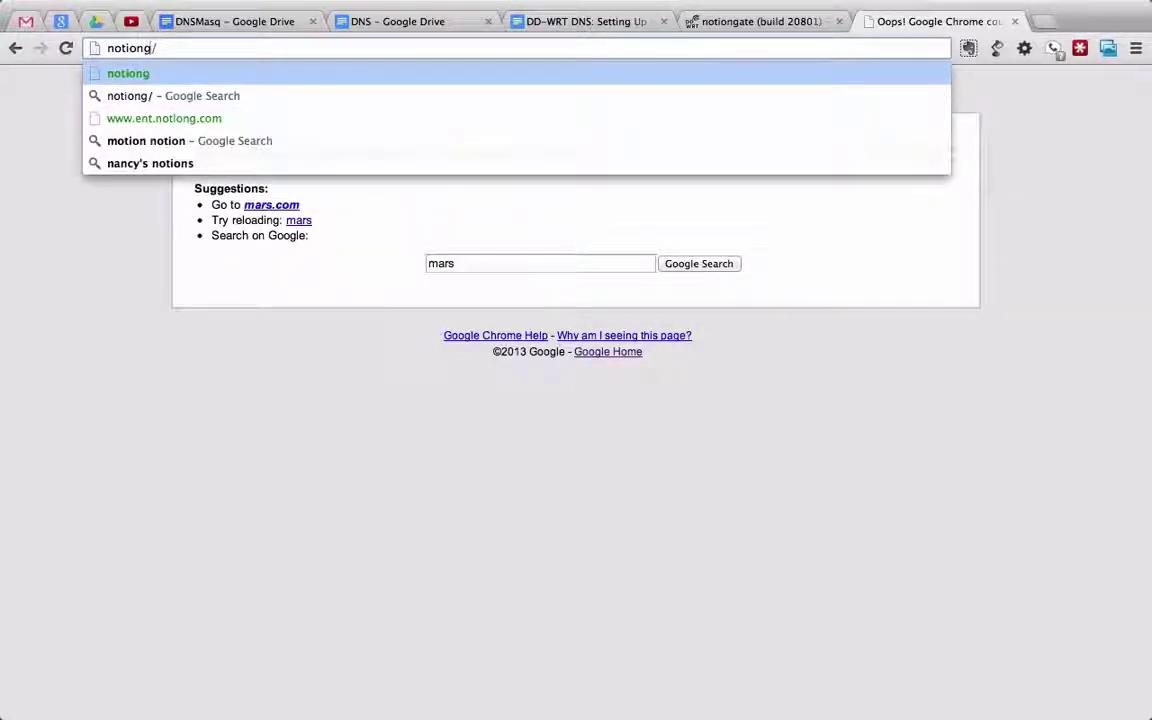
text(ate)
key(Return)
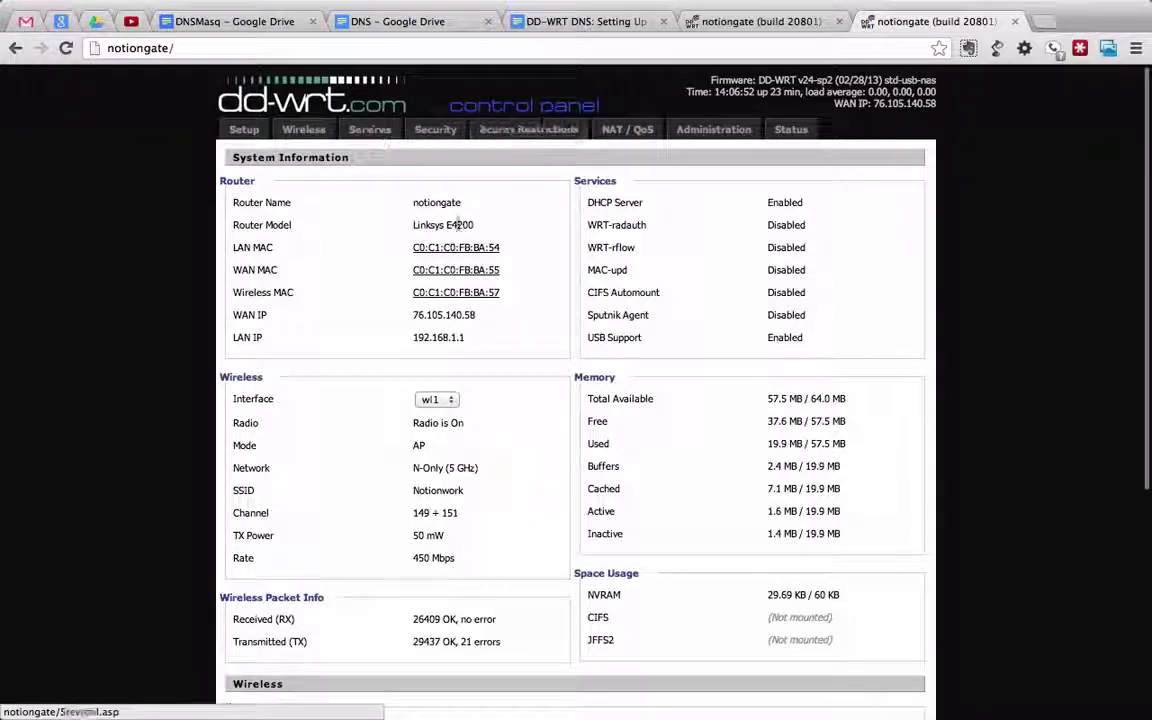
Step: Confirm the router Hostname on the Basic Setup page is notiongate, comparing both router tabs
click(775, 14)
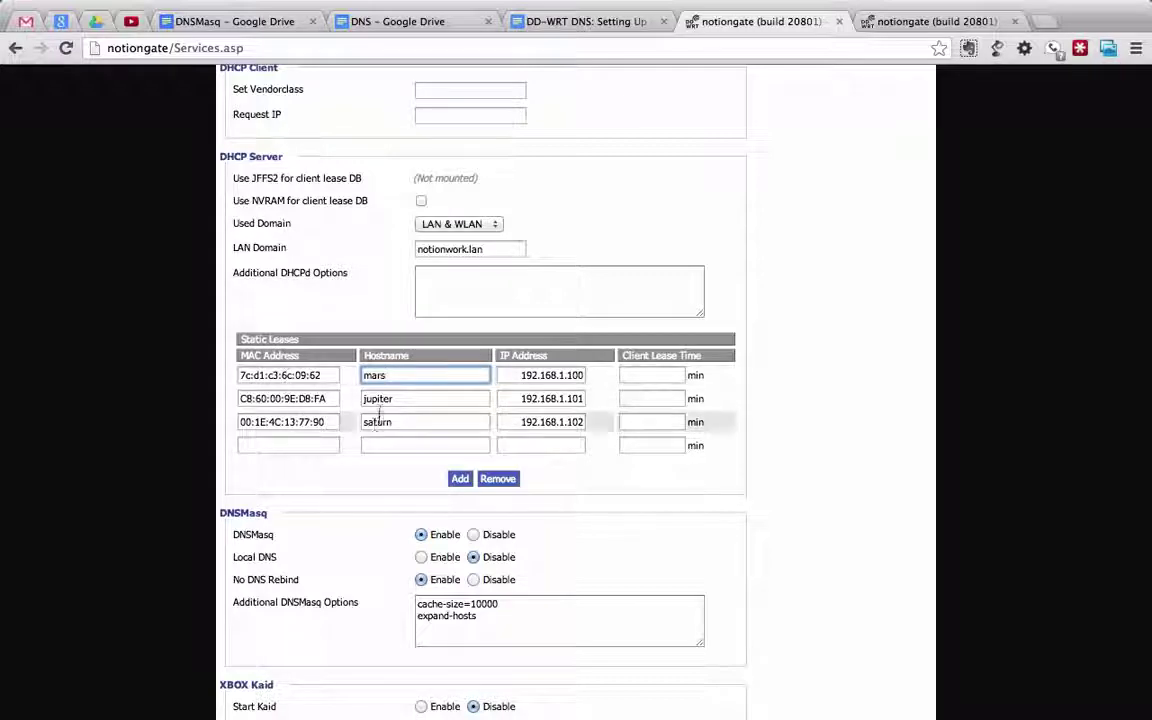
scroll(444, 617, down, 2)
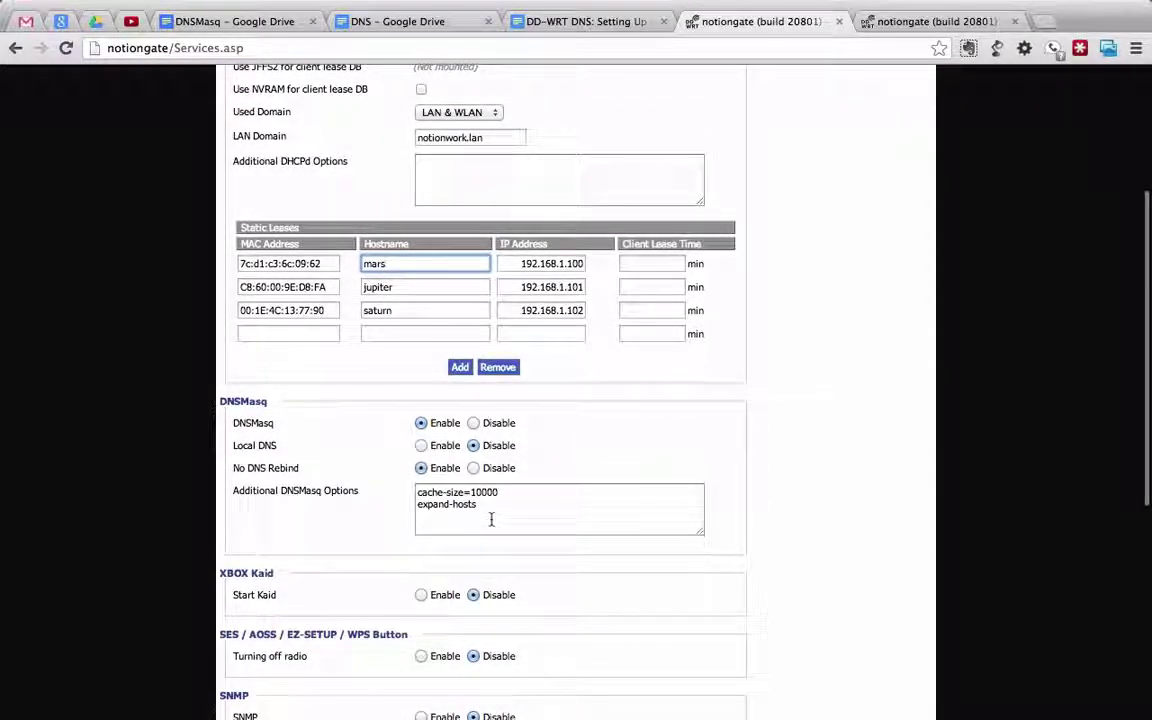
scroll(452, 510, up, 5)
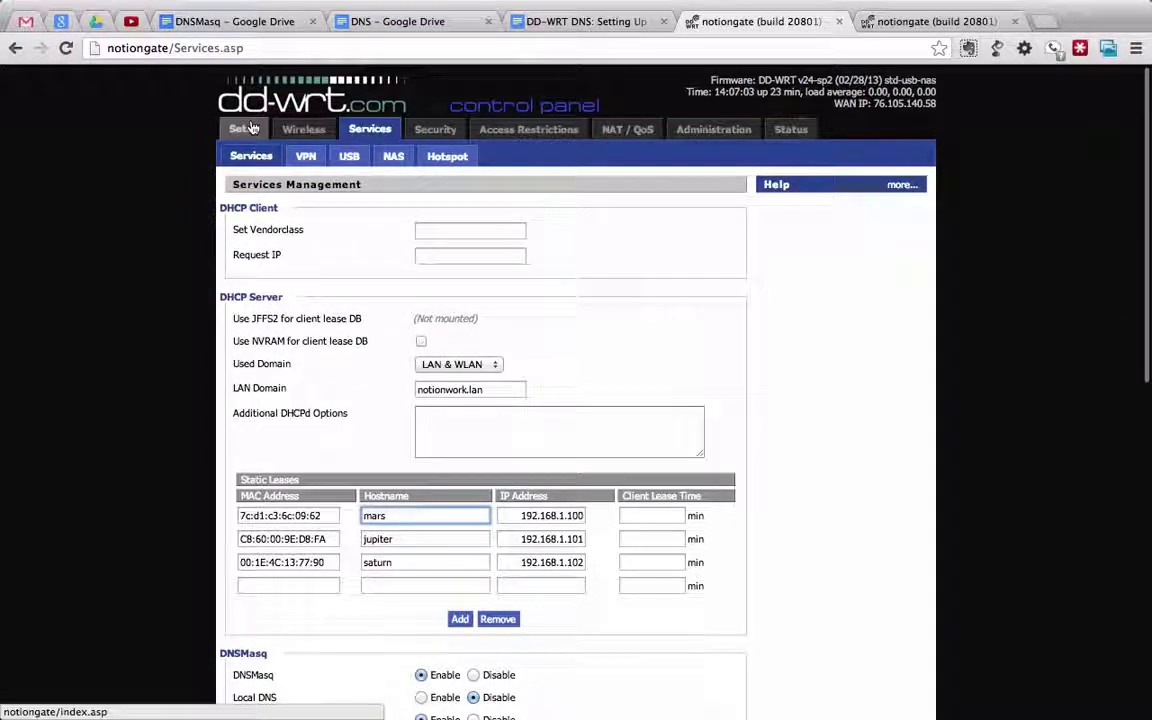
click(244, 129)
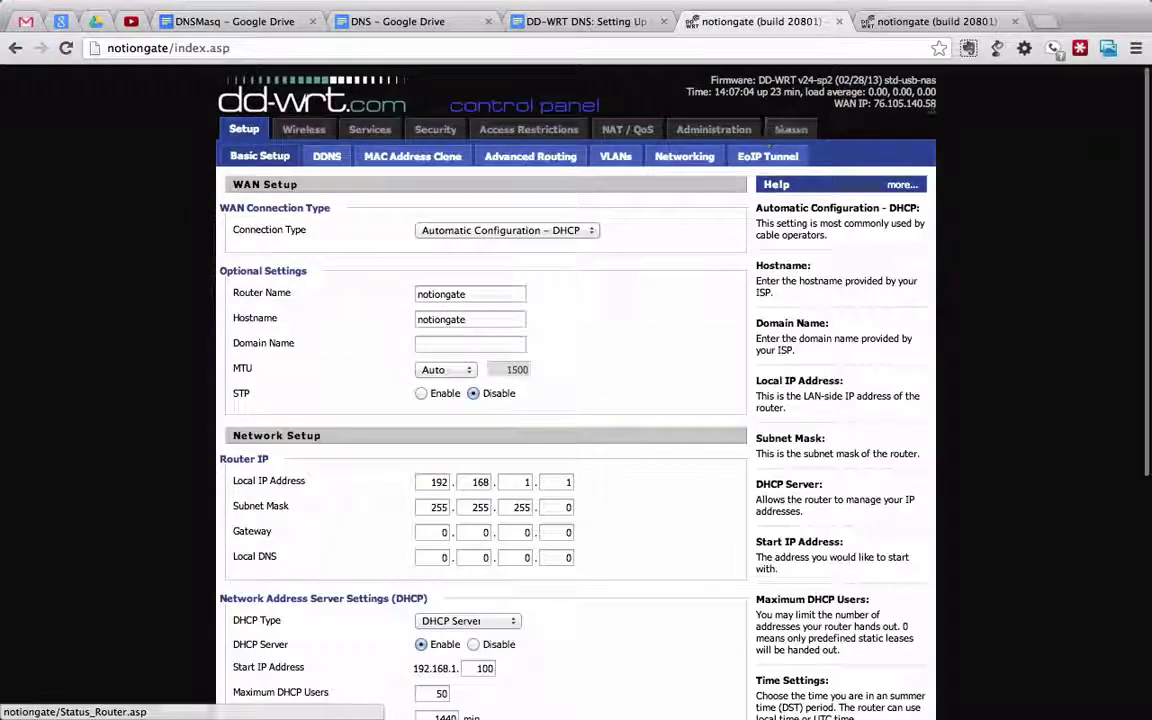
double_click(445, 319)
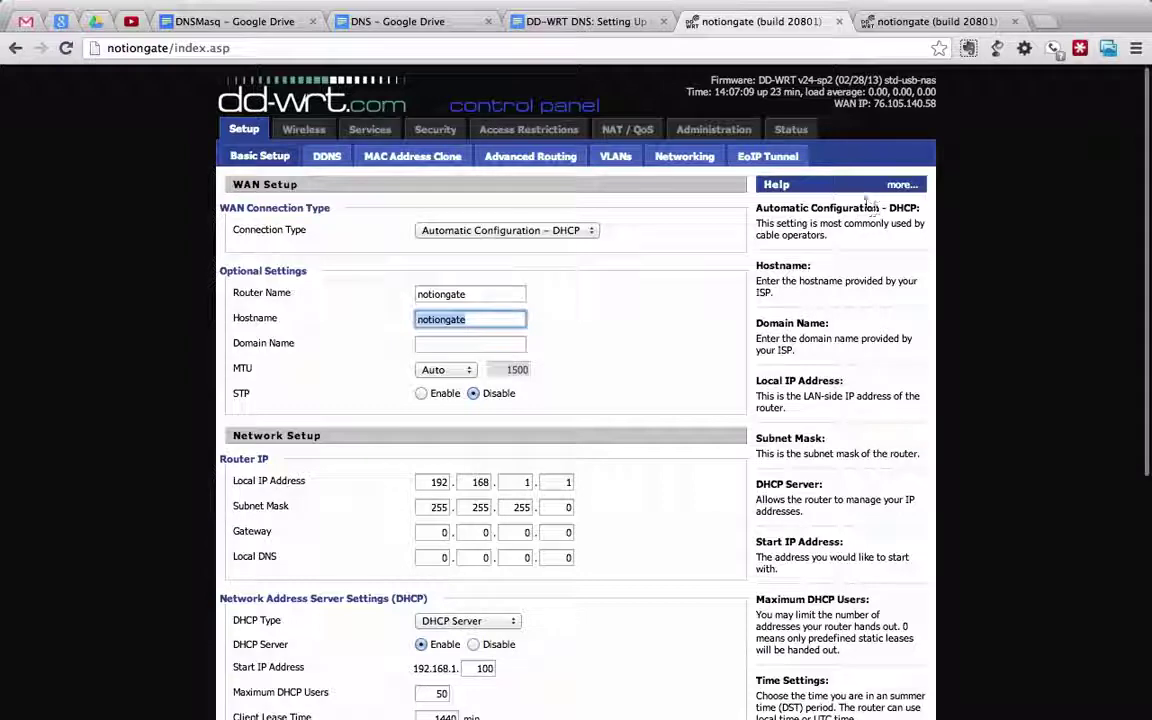
click(913, 21)
click(790, 22)
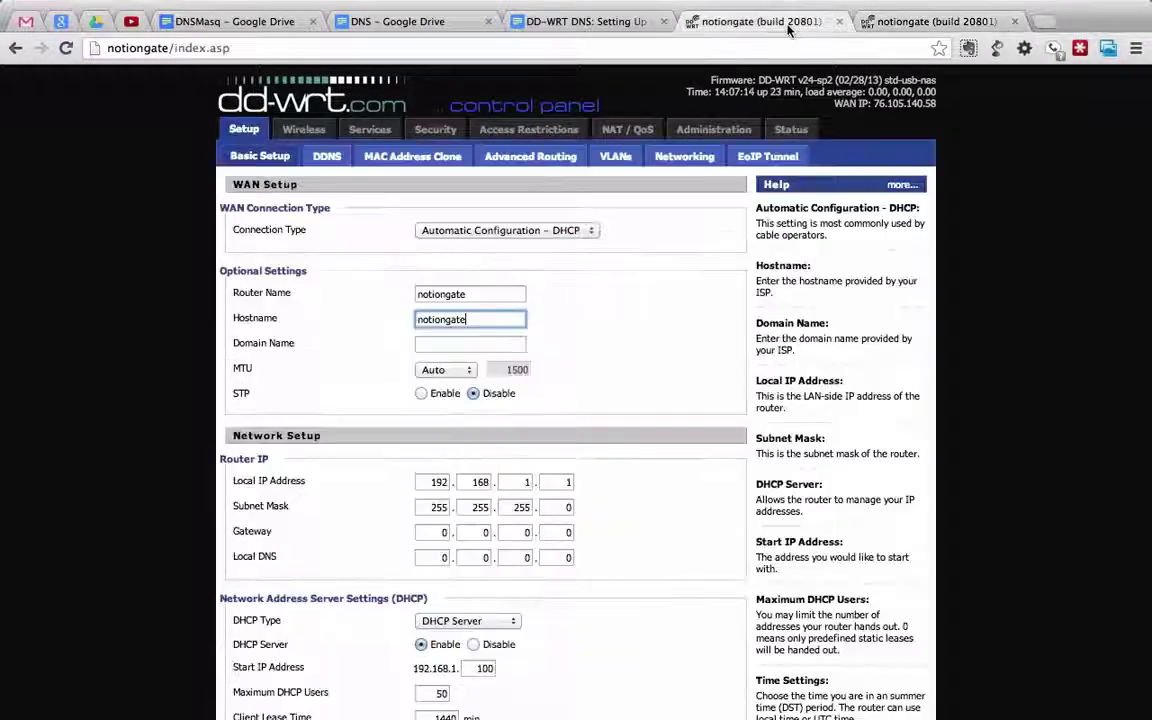
drag(466, 319, 413, 317)
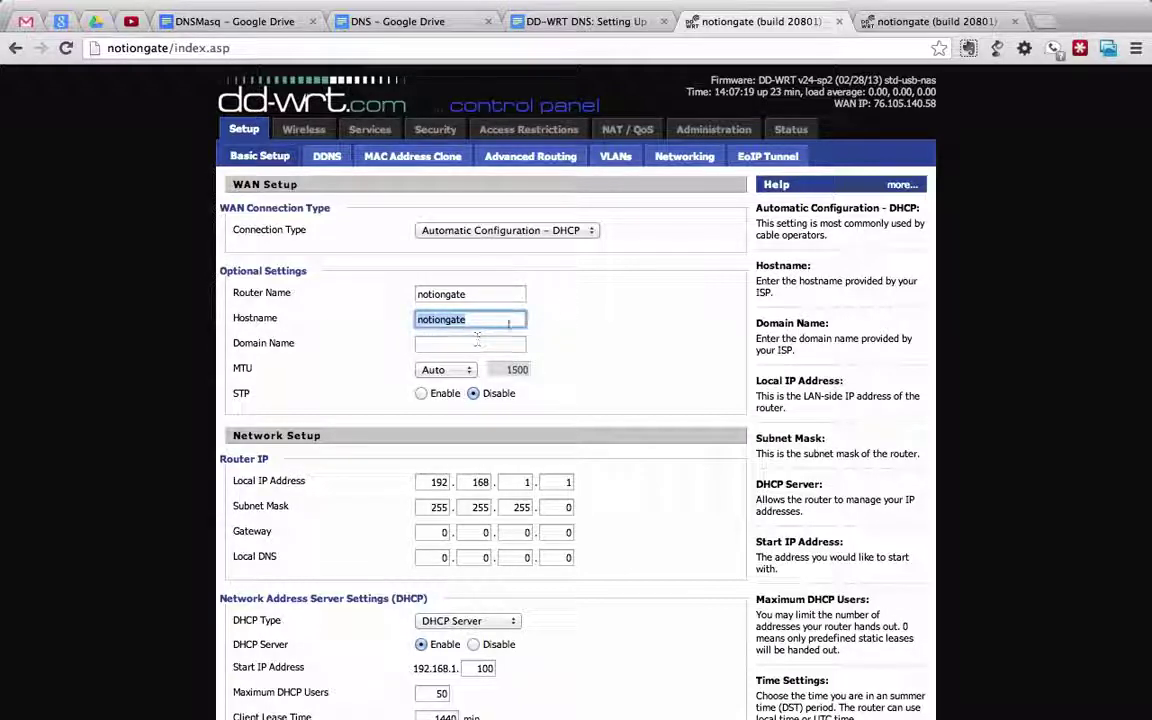
Step: Close the extra router status tab with Cmd+W
click(903, 30)
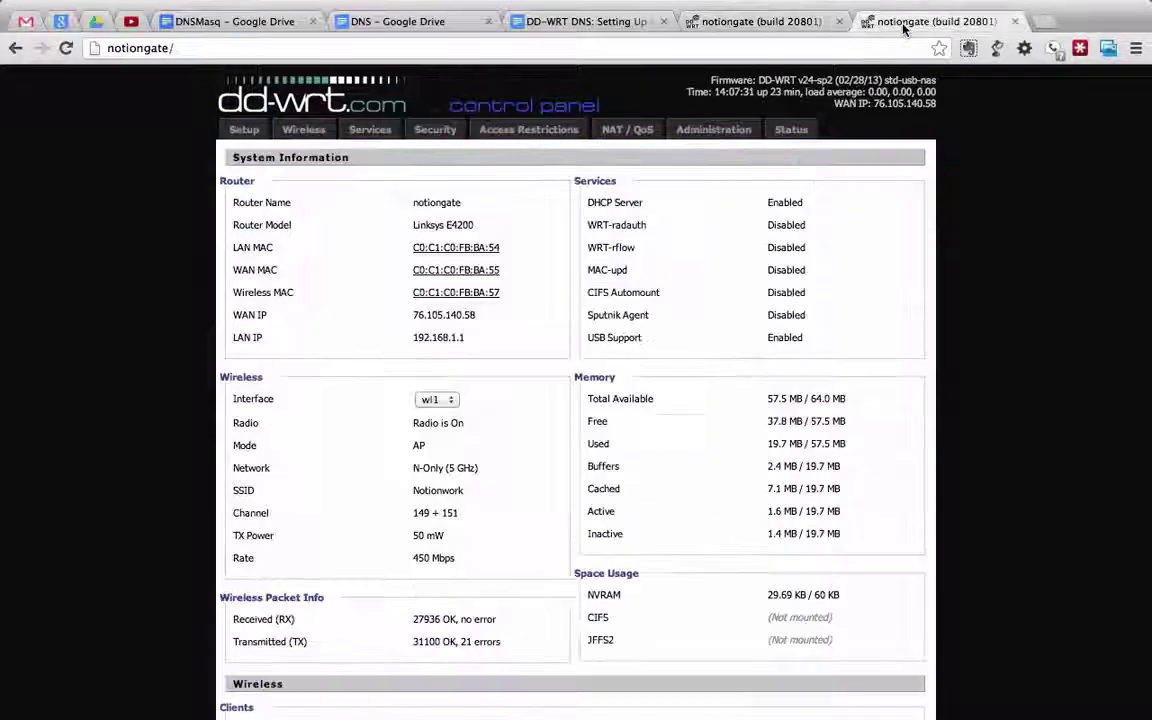
scroll(513, 435, down, 5)
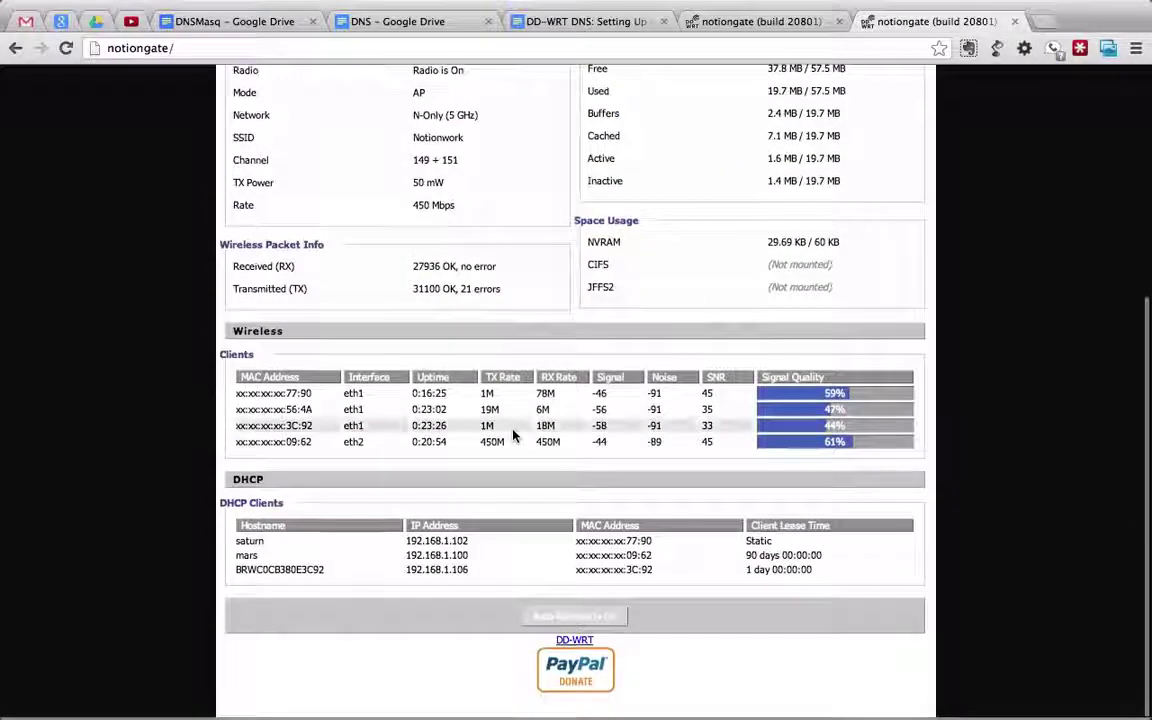
scroll(514, 437, up, 5)
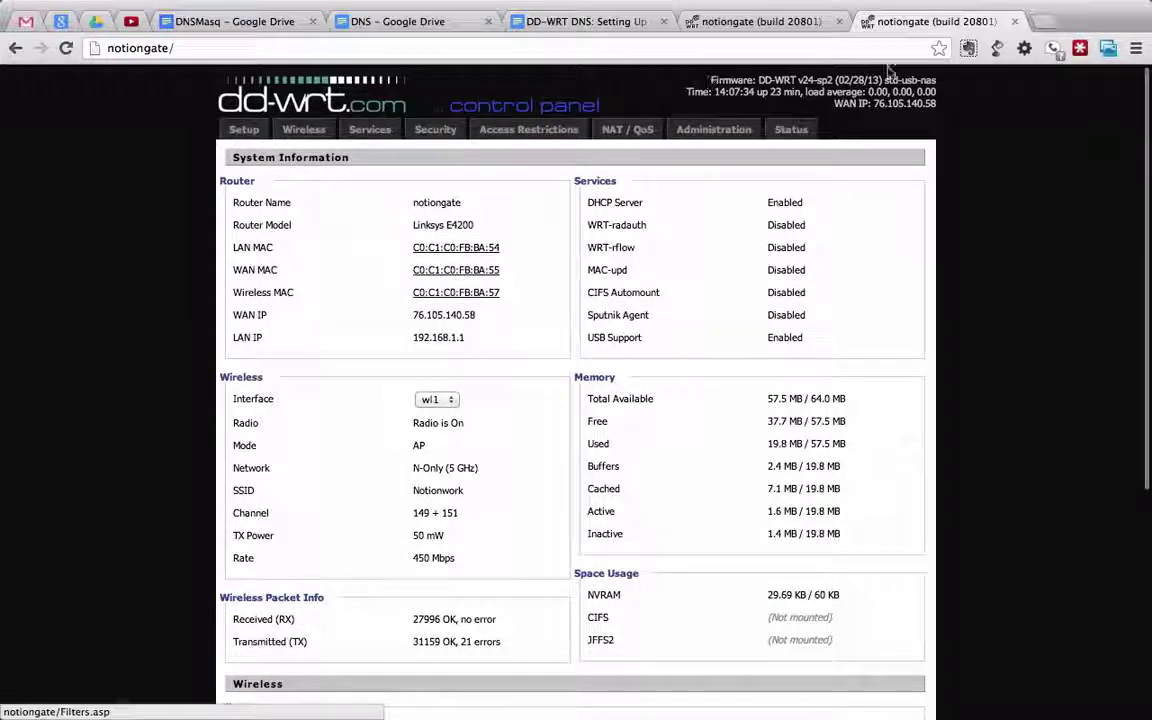
key(super+w)
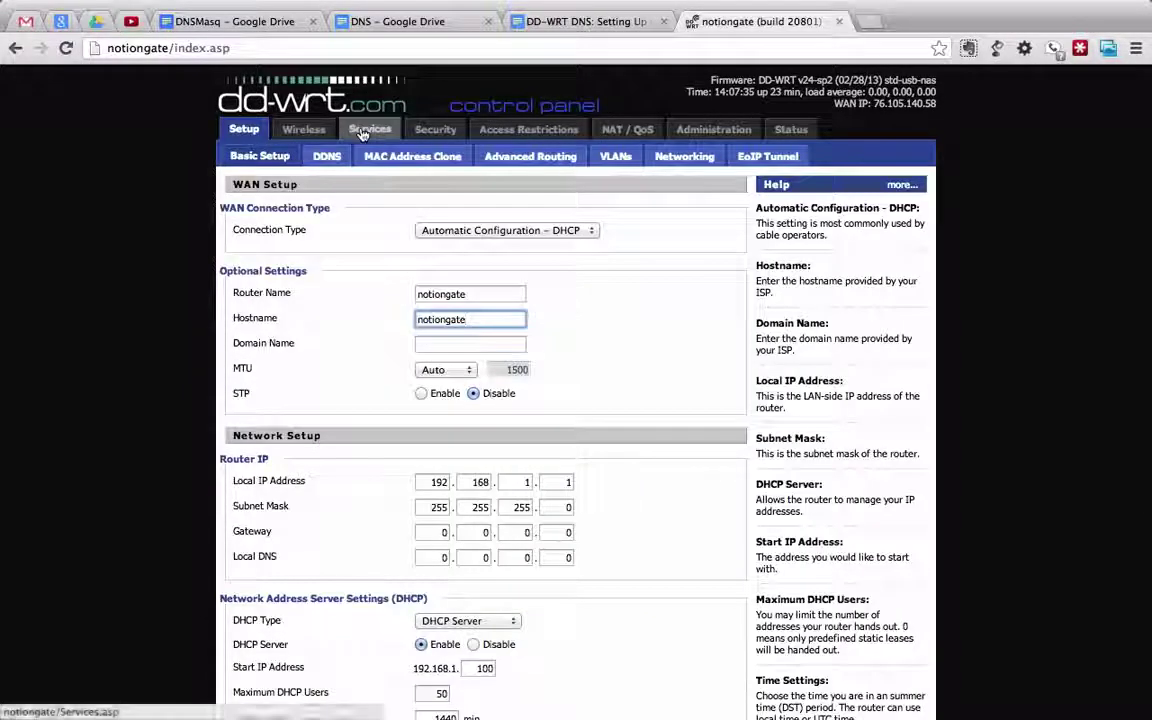
Step: Review the Services page's mars, jupiter and saturn leases and DNSMasq options
click(369, 131)
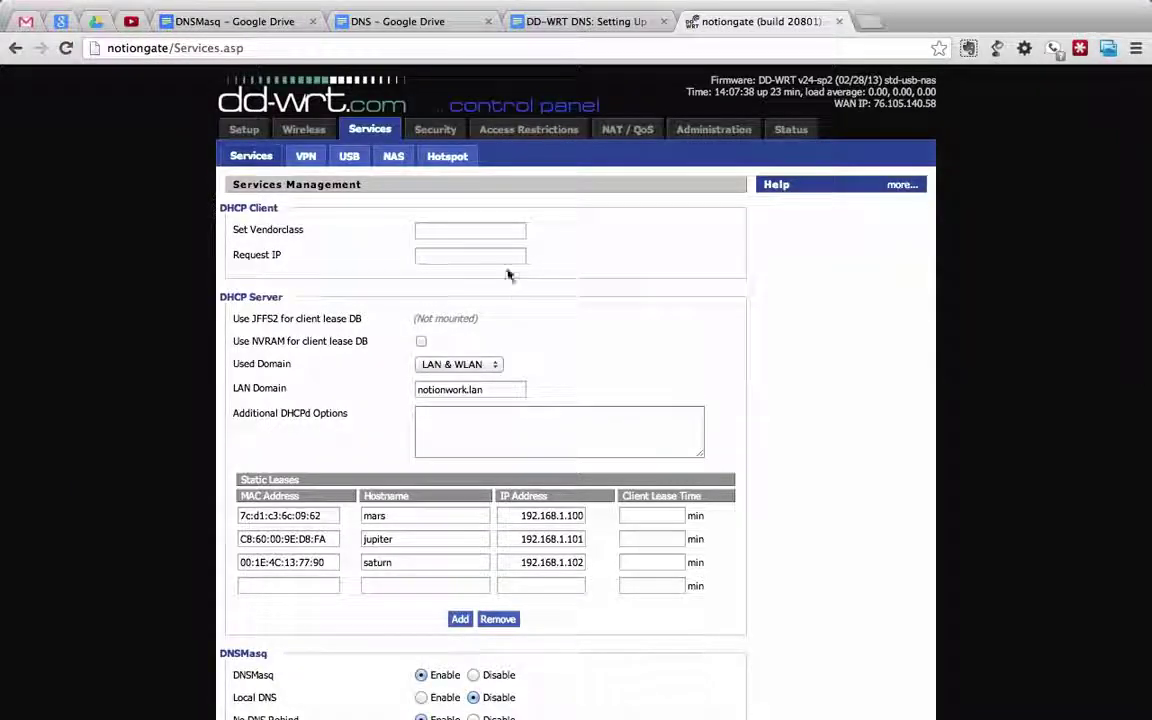
scroll(519, 213, down, 5)
scroll(519, 213, down, 2)
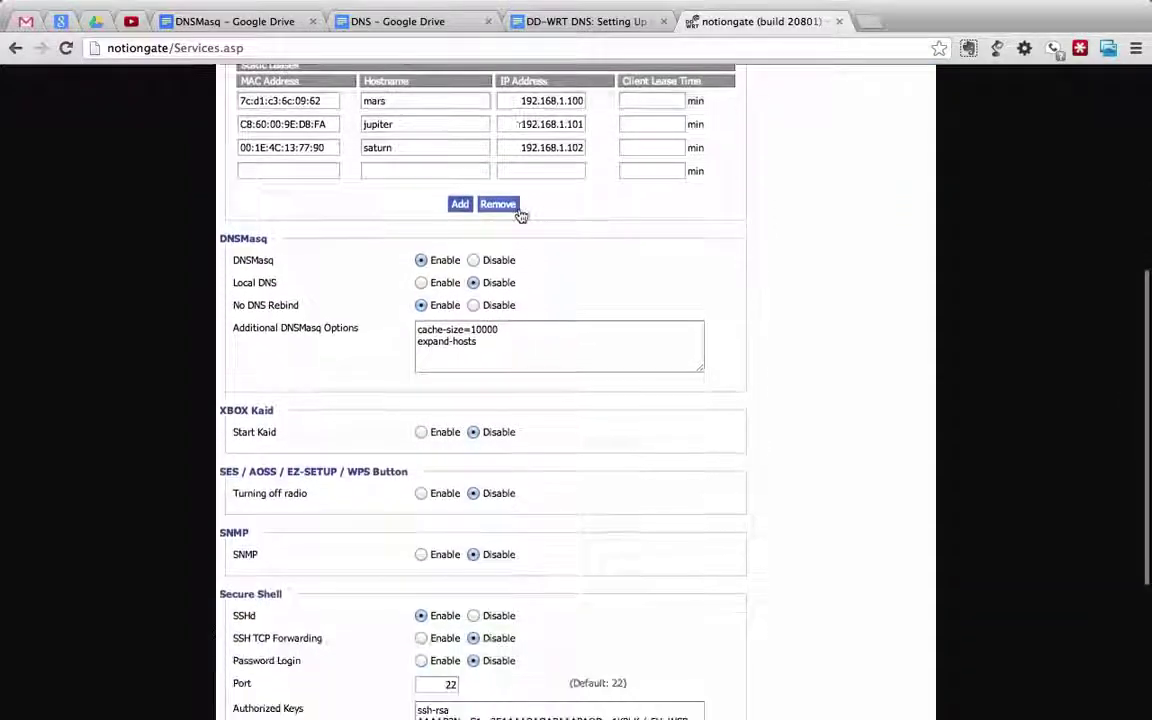
scroll(519, 213, up, 3)
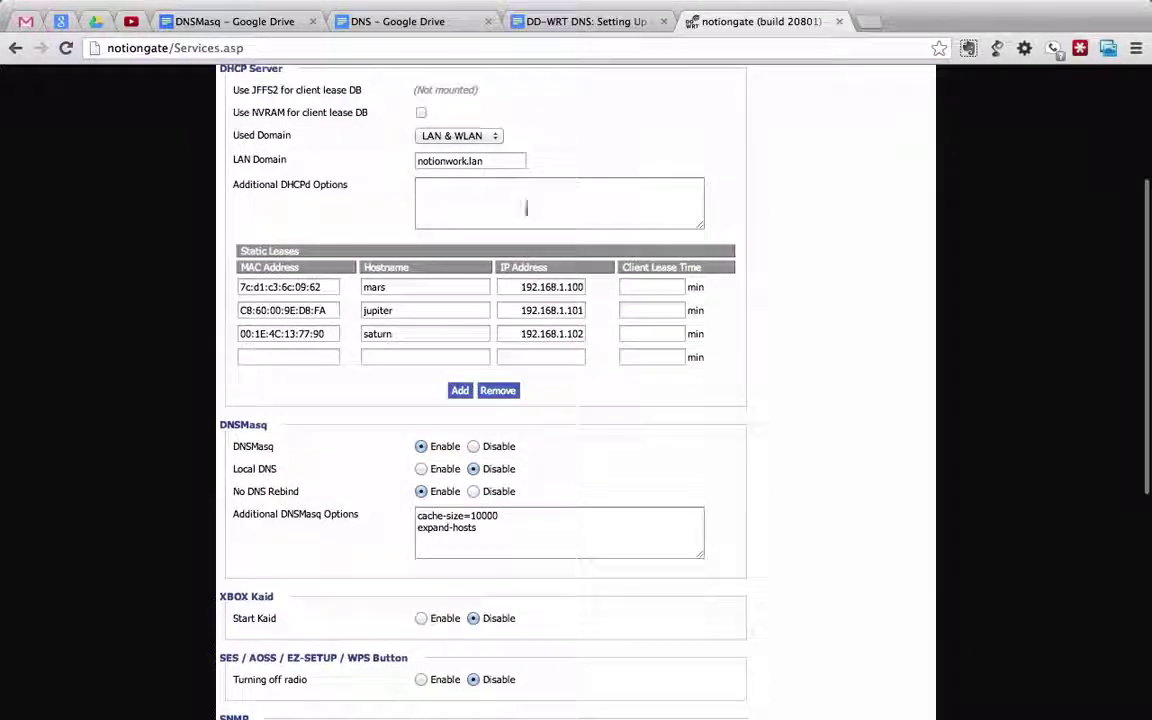
scroll(810, 301, up, 4)
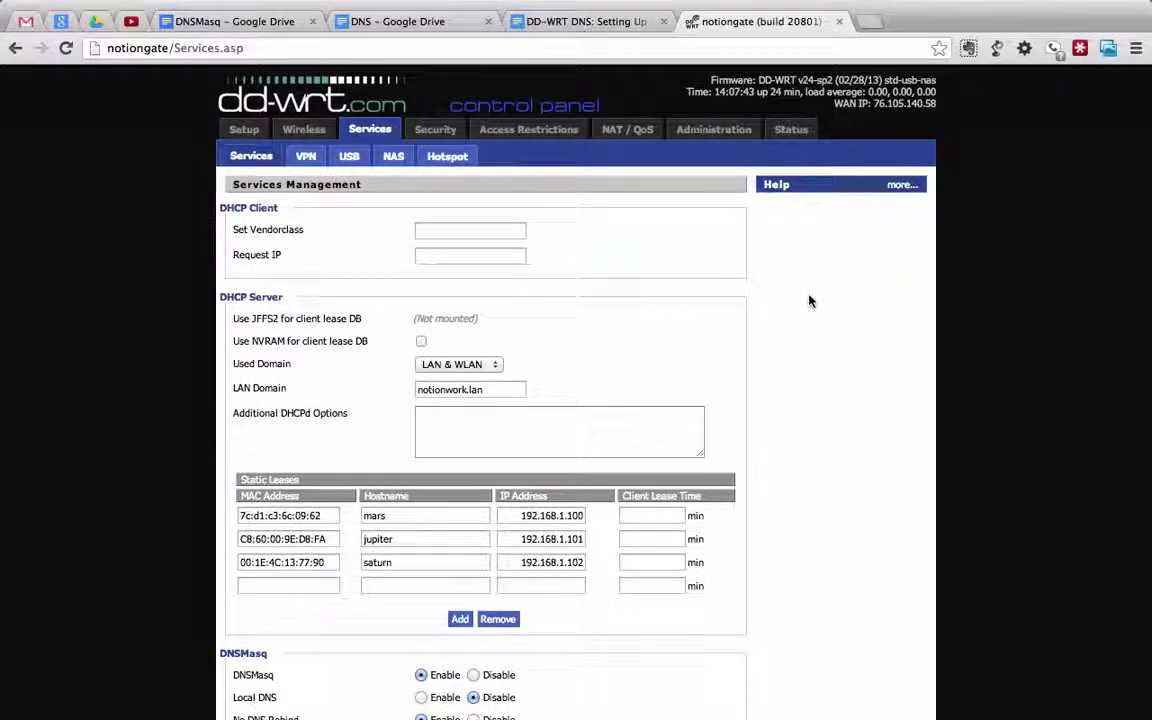
scroll(810, 301, down, 2)
scroll(810, 301, down, 4)
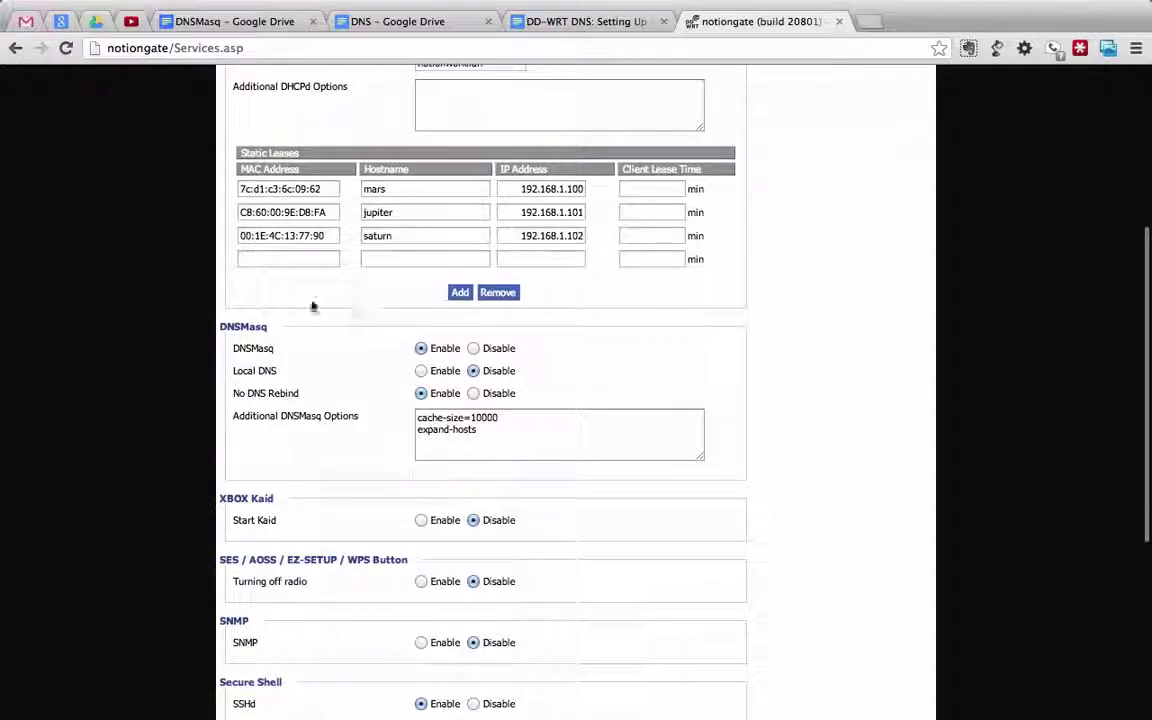
scroll(298, 308, up, 5)
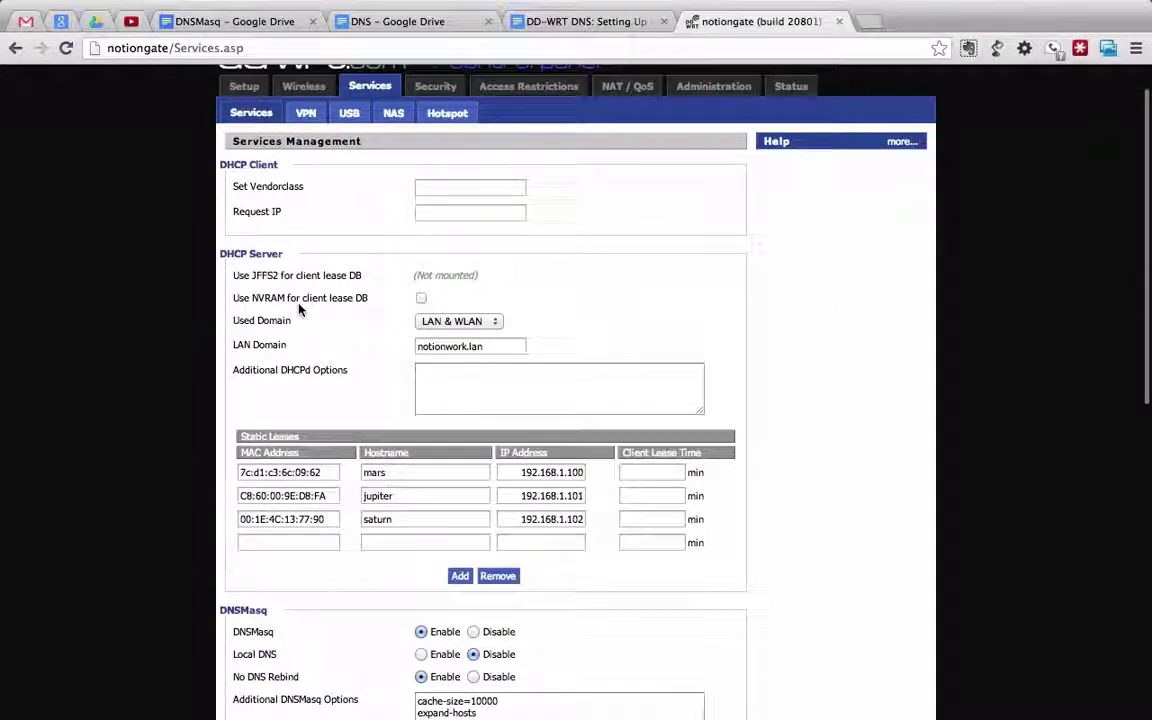
Step: Inspect the Local DNS setting on Basic Setup, still 0.0.0.0, with Static DNS 1 at 192.168.1.1
click(258, 86)
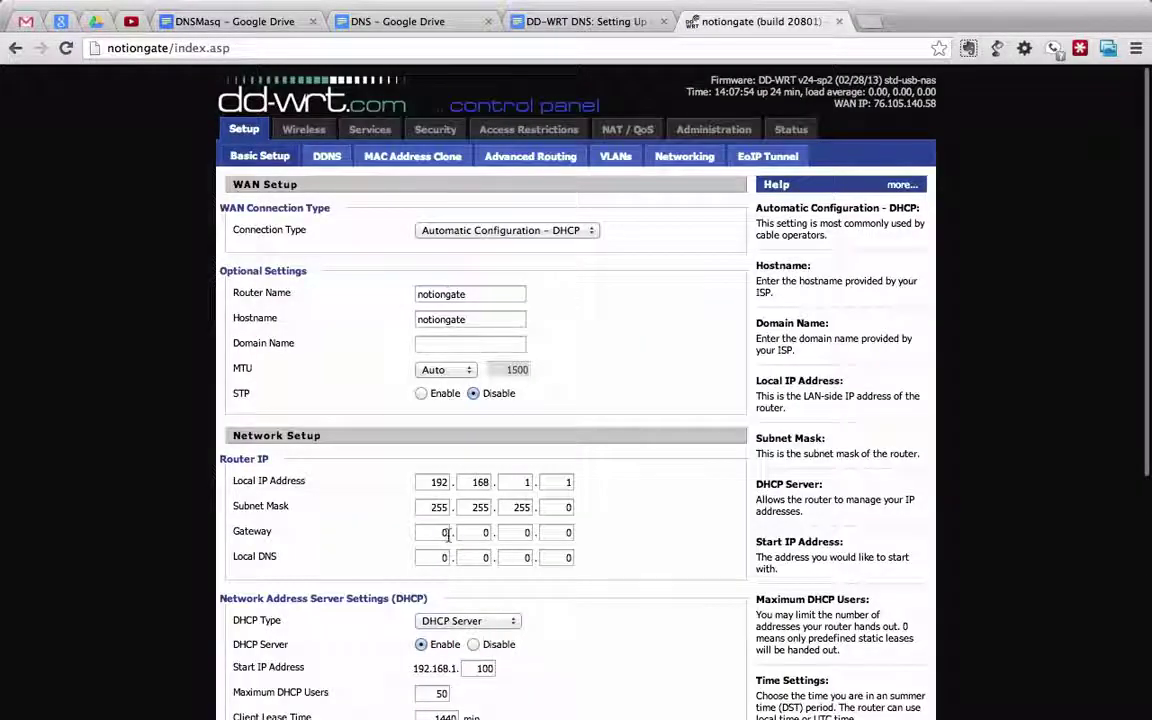
scroll(440, 530, down, 2)
drag(283, 487, 418, 481)
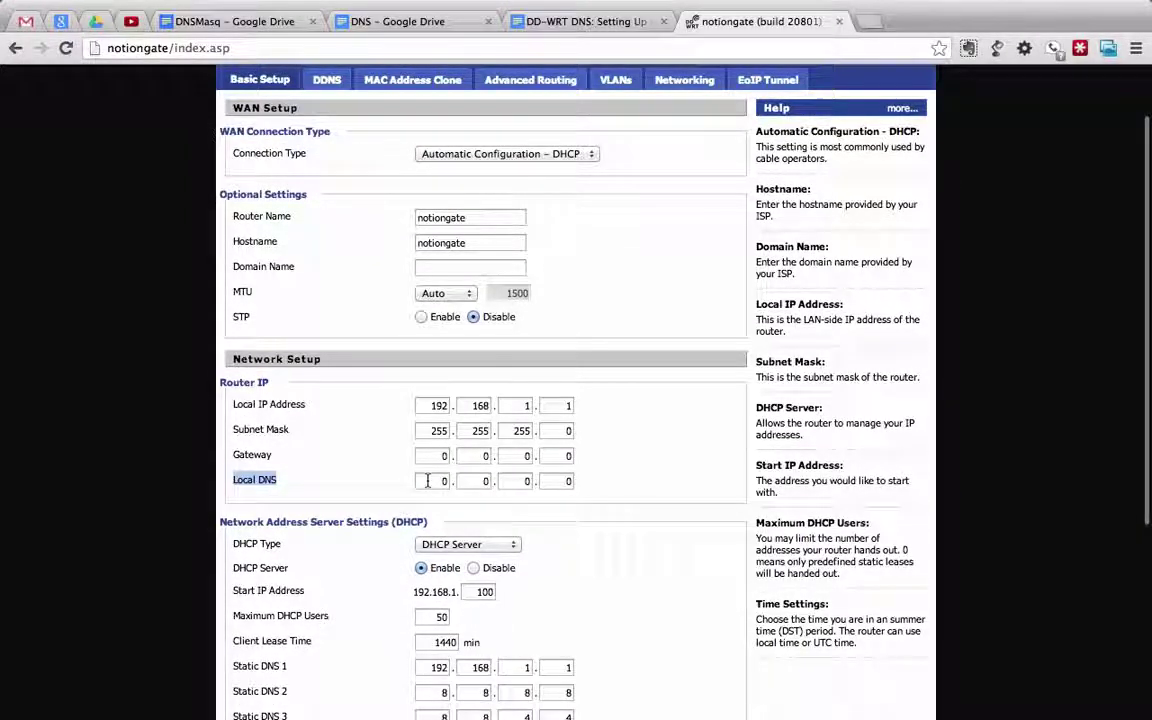
click(437, 480)
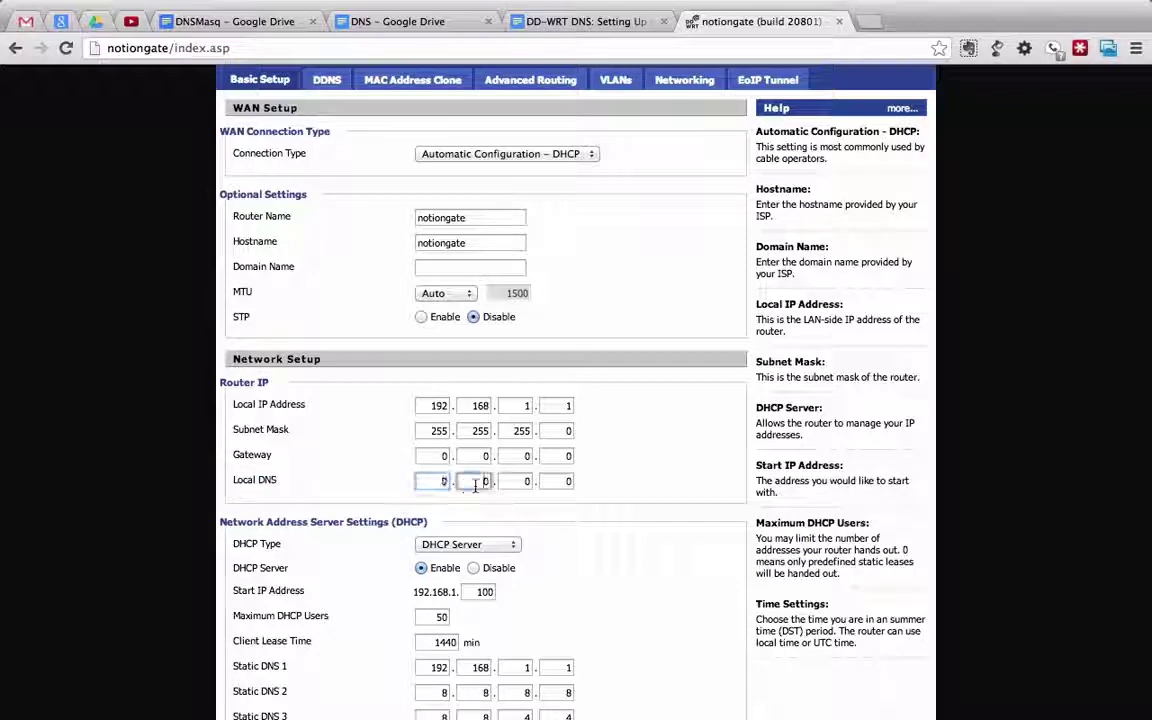
click(527, 482)
click(563, 481)
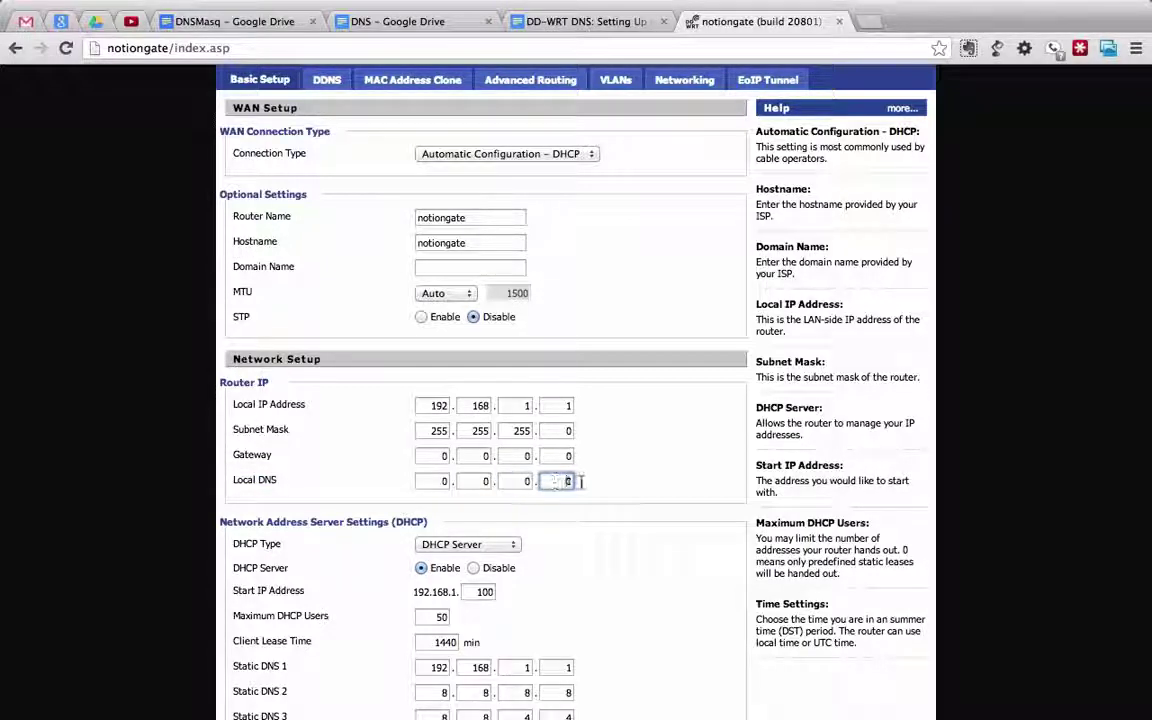
scroll(568, 482, up, 2)
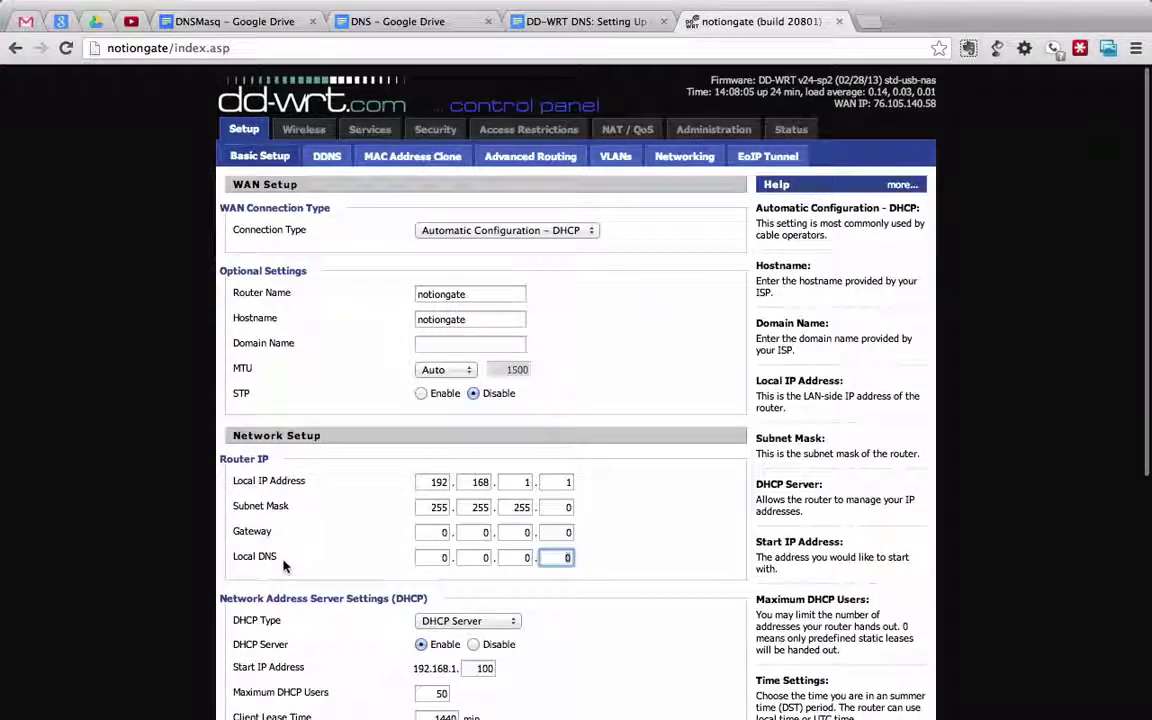
drag(291, 569, 234, 556)
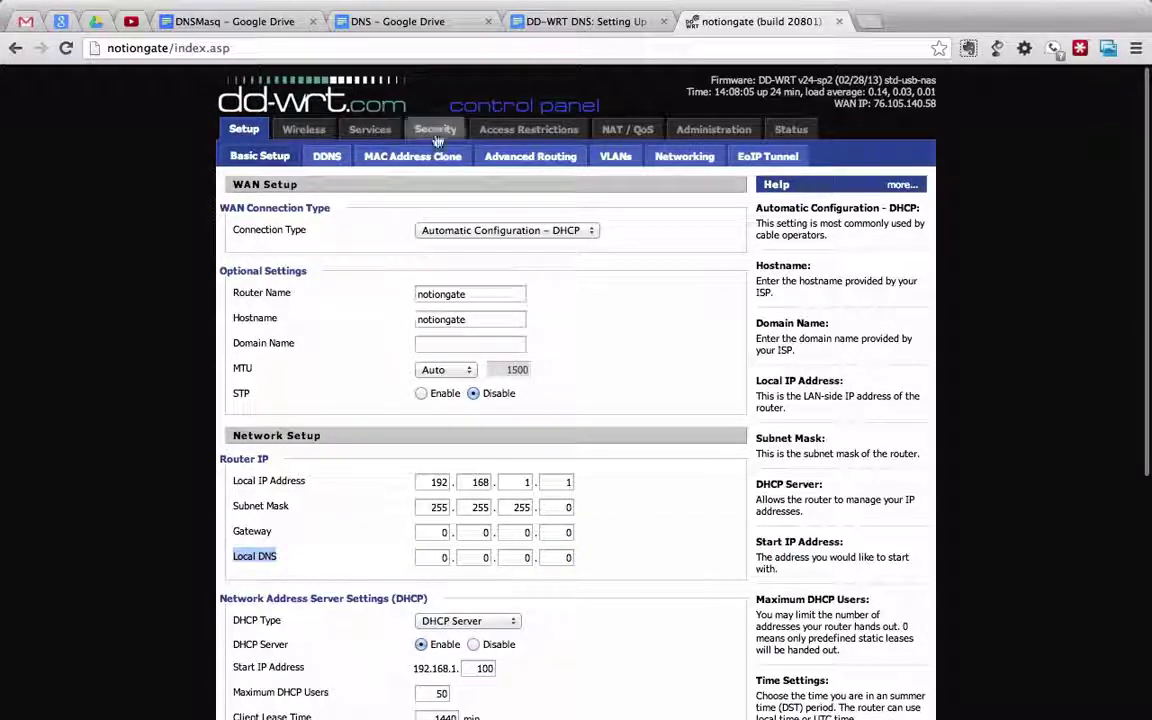
click(383, 133)
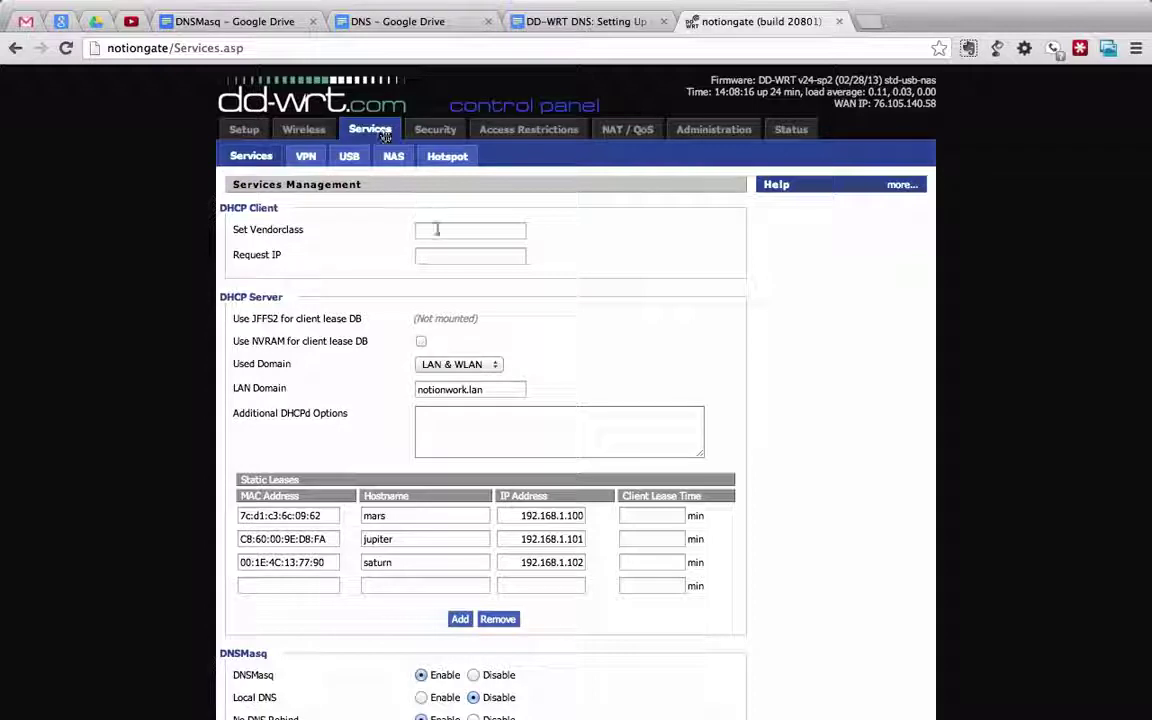
Step: Check the mars lease (192.168.1.100), then place the cursor in Additional DNSMasq Options
scroll(449, 443, down, 3)
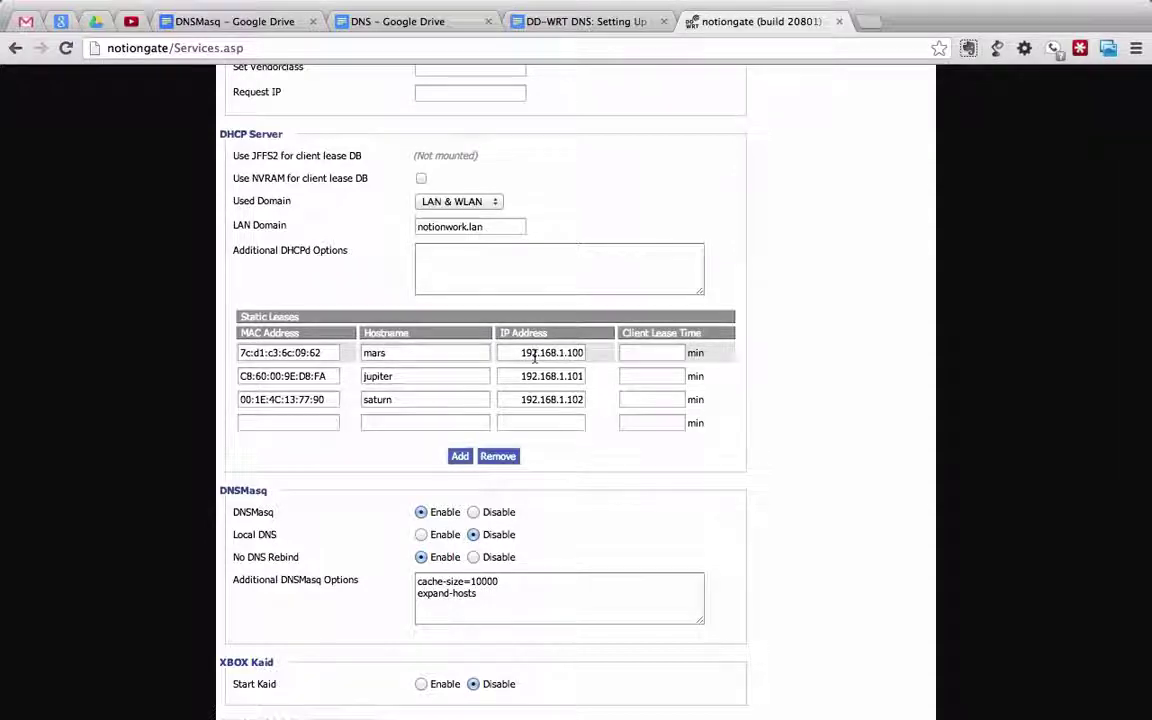
scroll(535, 355, down, 3)
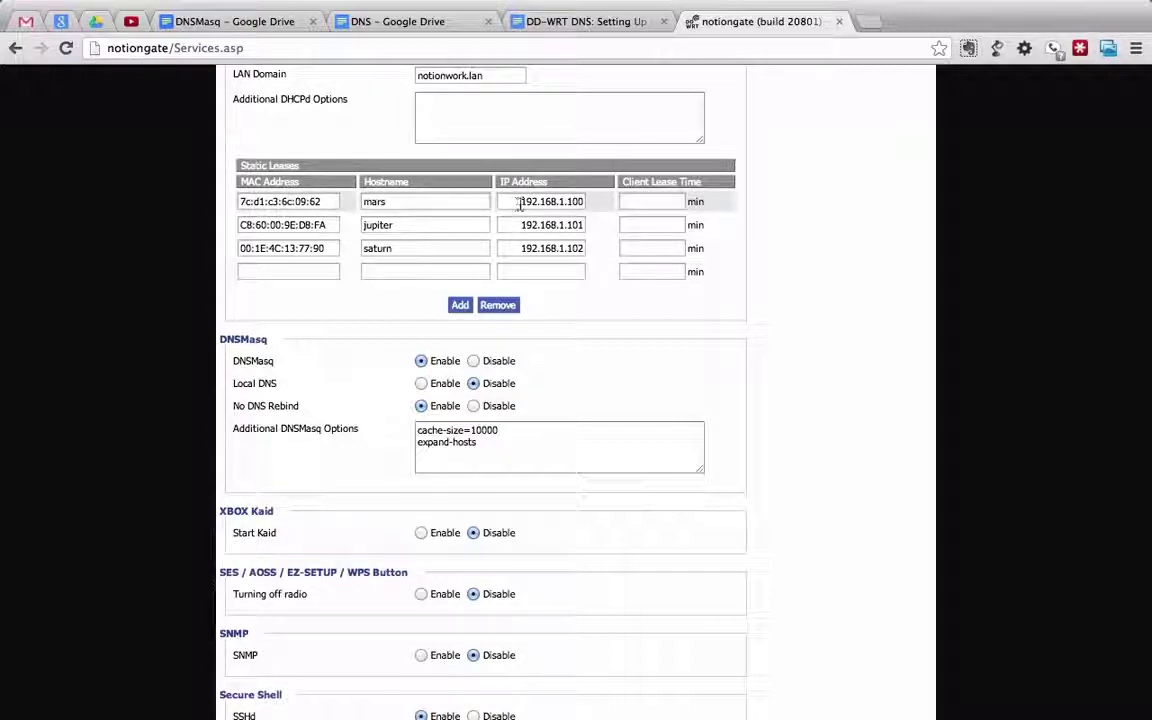
drag(519, 201, 594, 207)
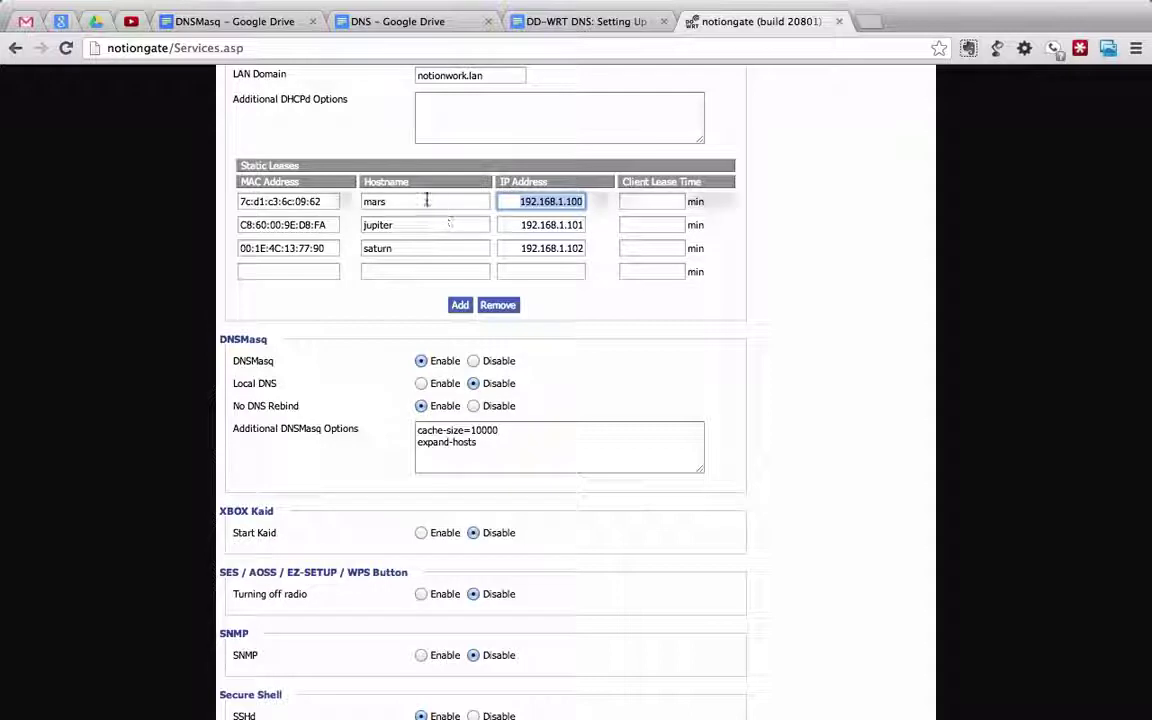
drag(424, 200, 365, 200)
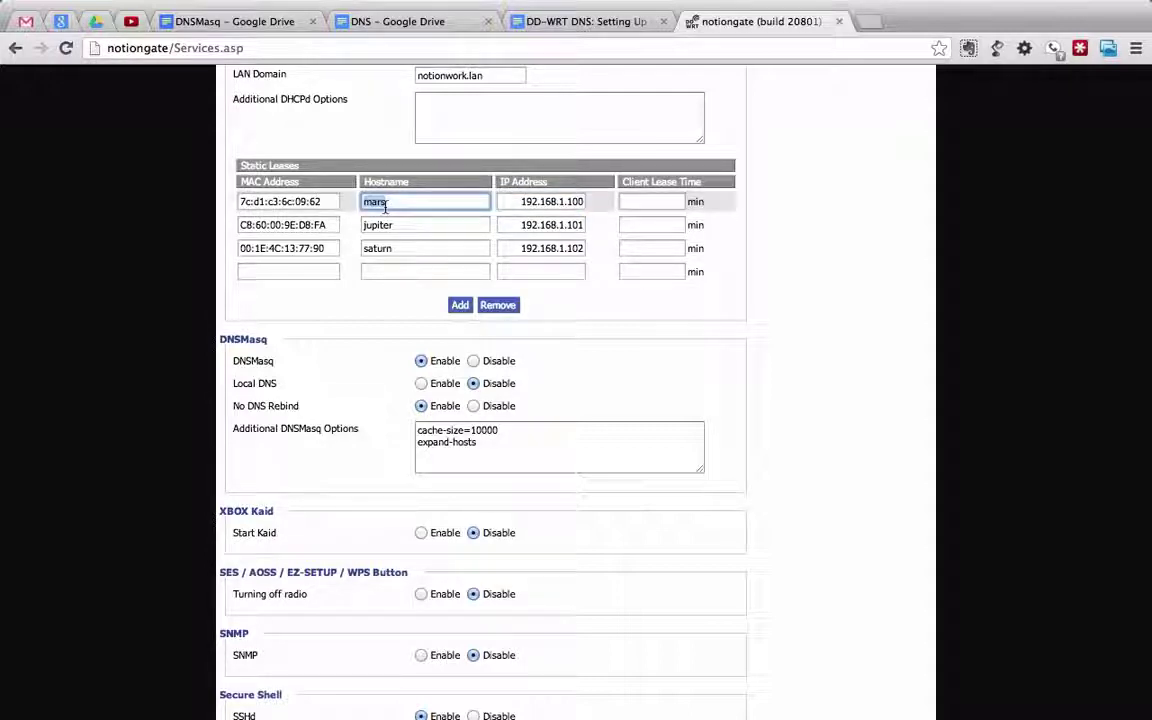
click(575, 201)
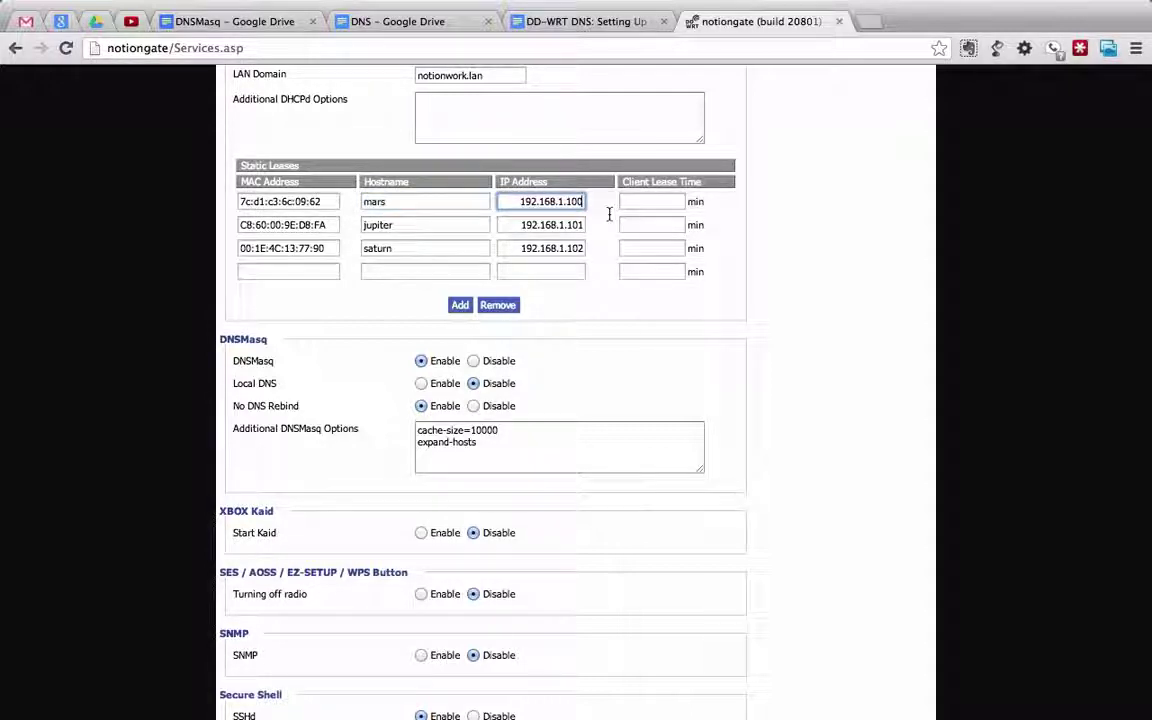
scroll(496, 388, down, 1)
scroll(496, 388, down, 1)
click(496, 429)
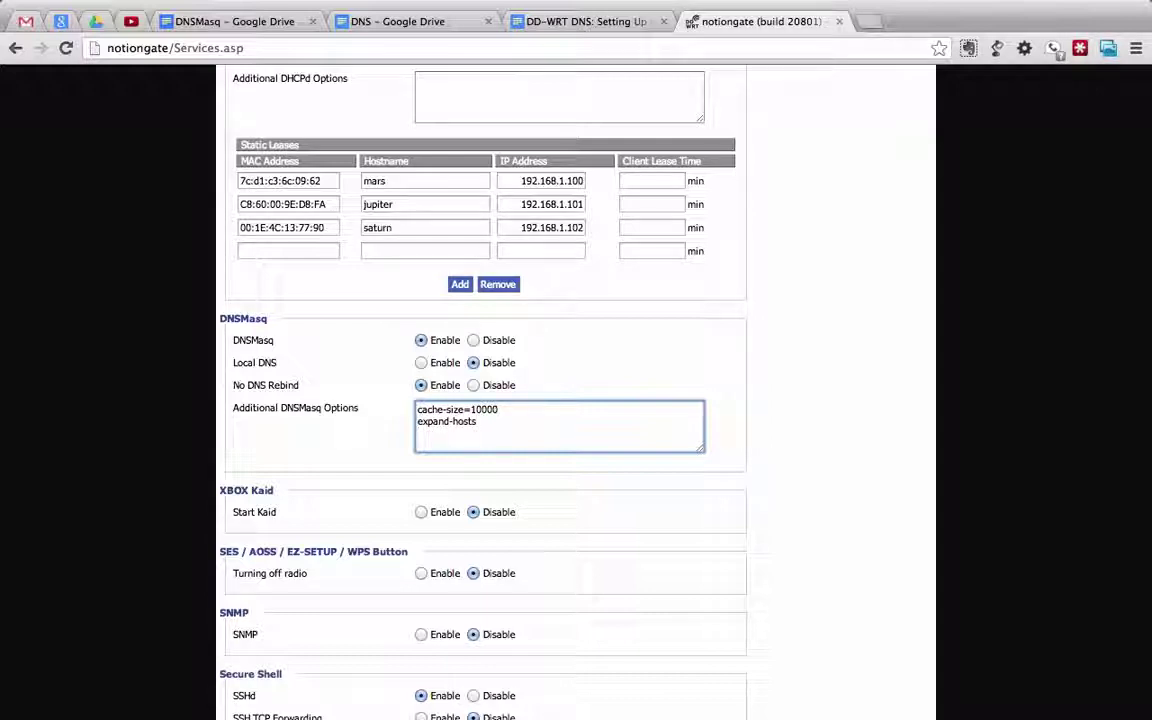
Step: Re-enter address=/venus.notionwork.lan/192.168.1.103/ in the DNSMasq options and scroll to check it
text(ddr)
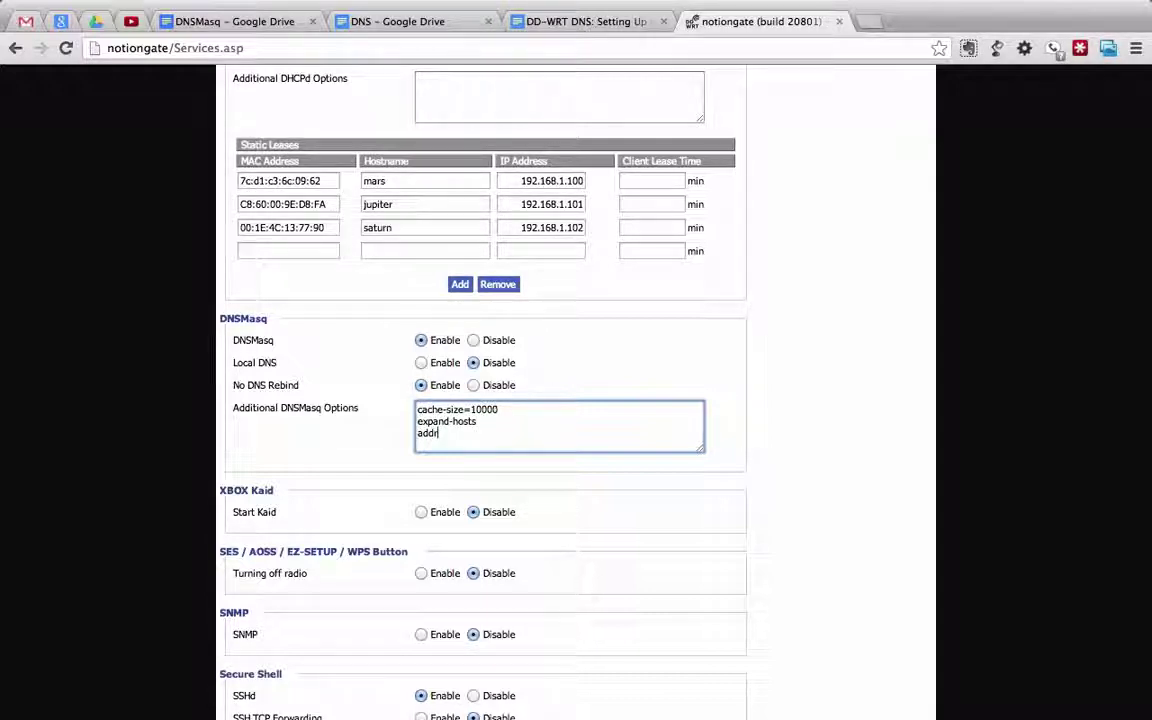
text(ess=/venus.)
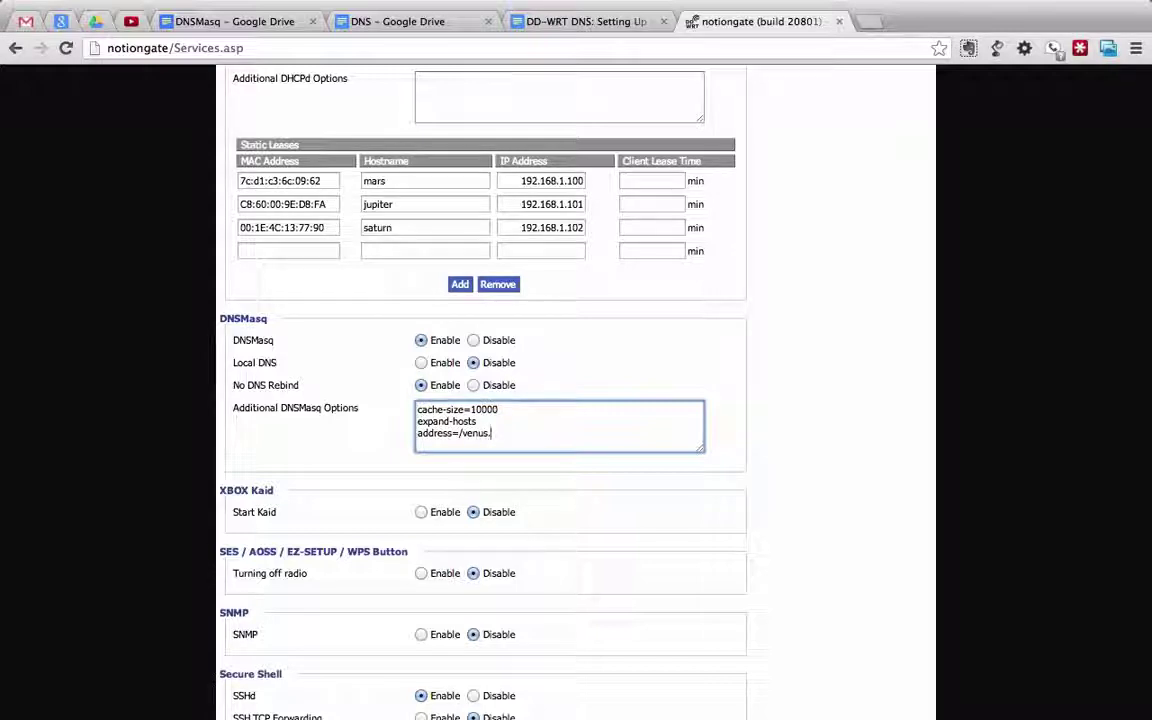
text(notionwork.lan)
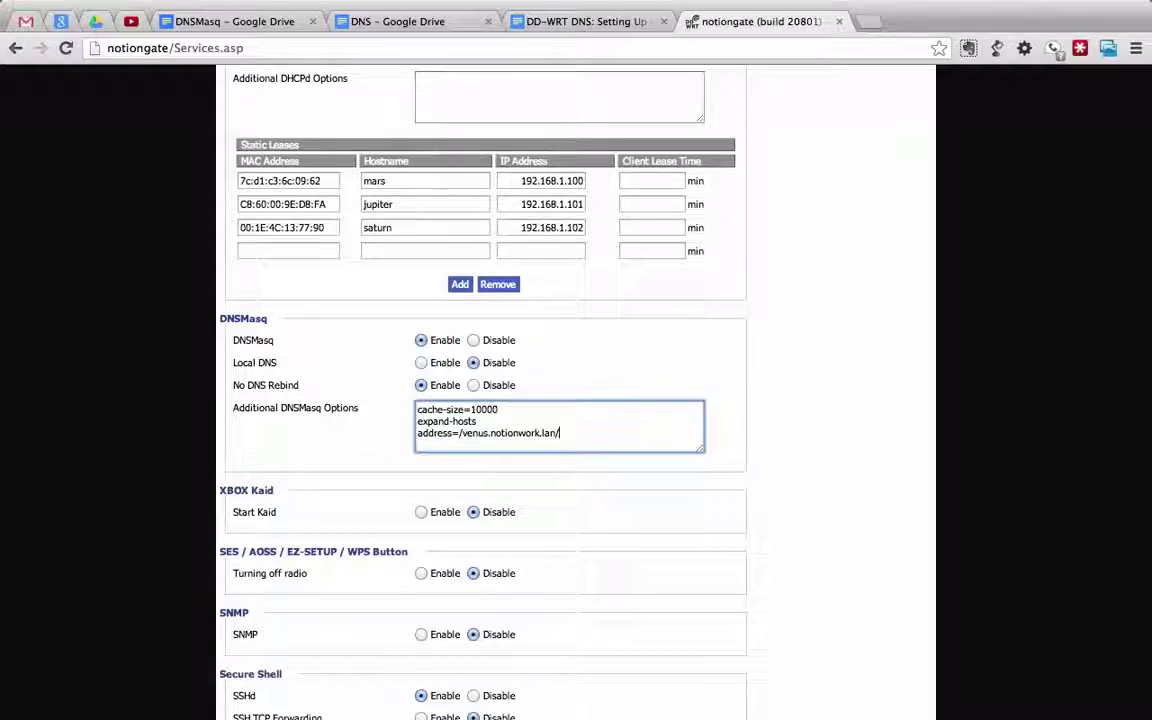
text(/192.168.1)
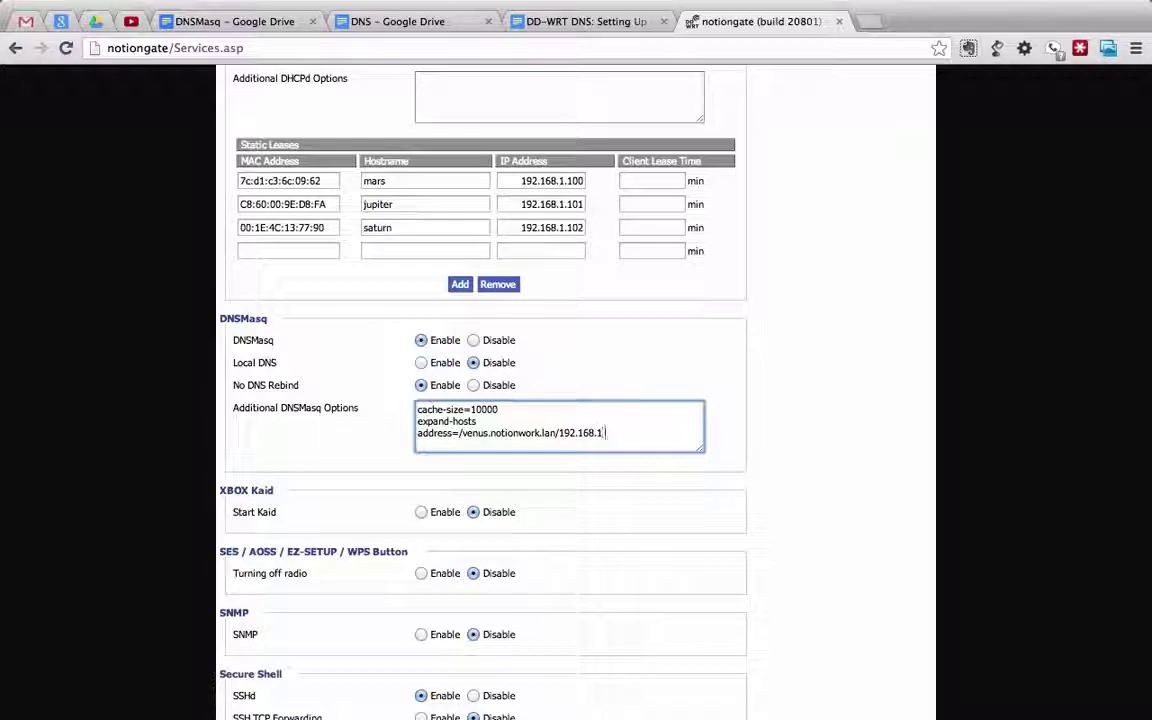
text(.103/)
scroll(818, 353, up, 5)
scroll(818, 353, down, 10)
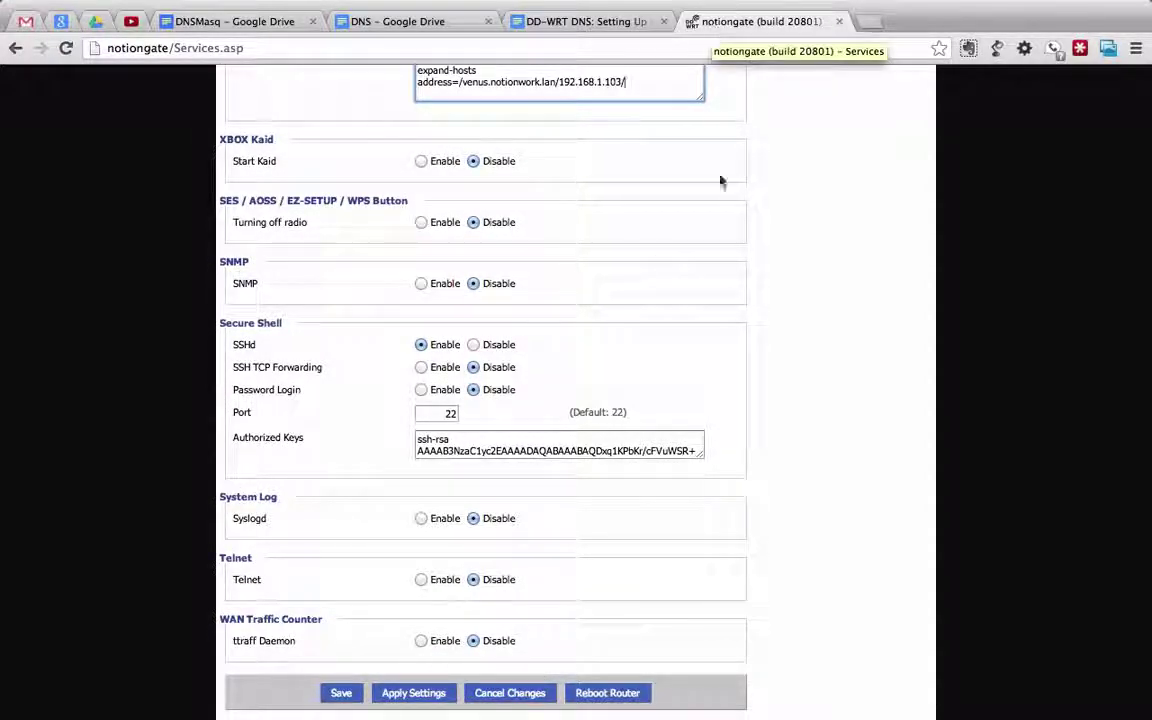
scroll(720, 181, up, 15)
Step: Go to Setup > Basic Setup and scroll to the Static DNS fields
click(250, 131)
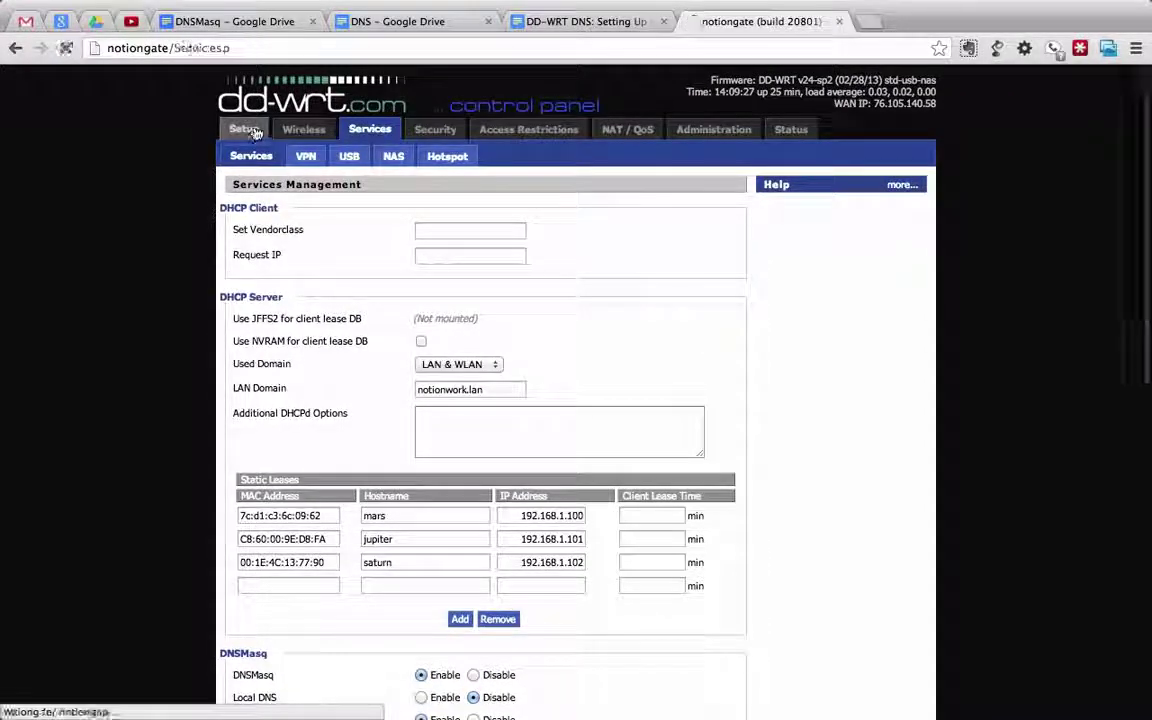
scroll(424, 368, down, 3)
scroll(424, 368, up, 3)
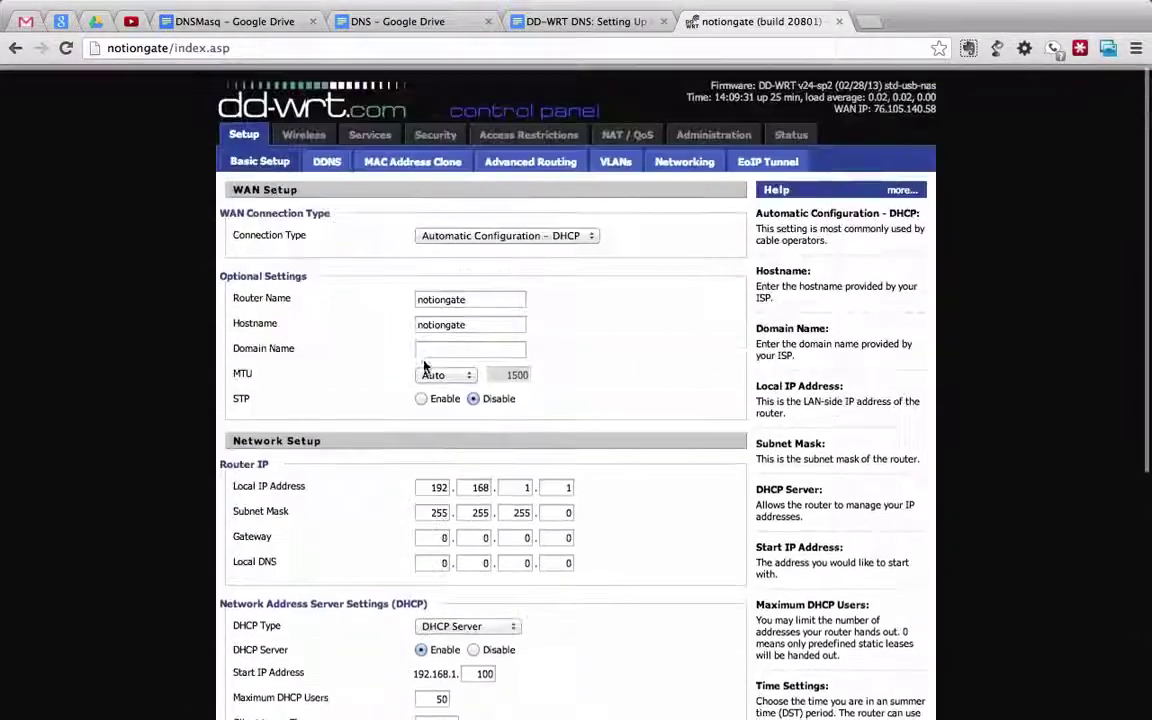
scroll(449, 351, down, 8)
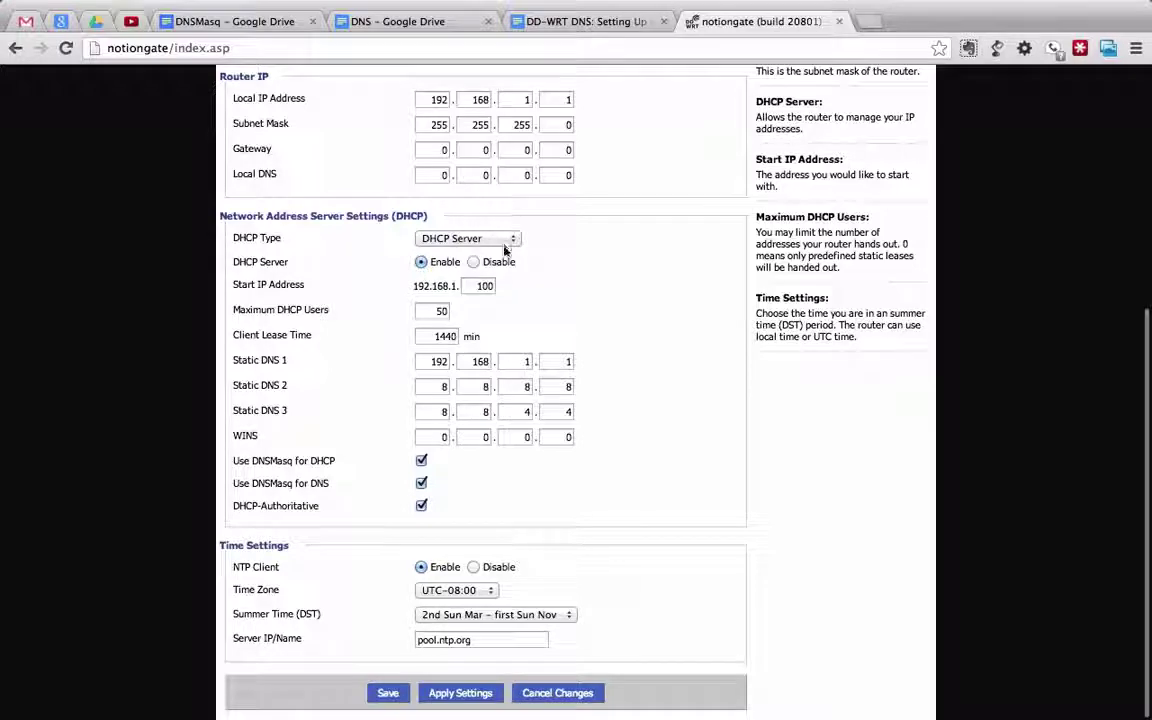
scroll(505, 250, up, 5)
scroll(453, 220, down, 5)
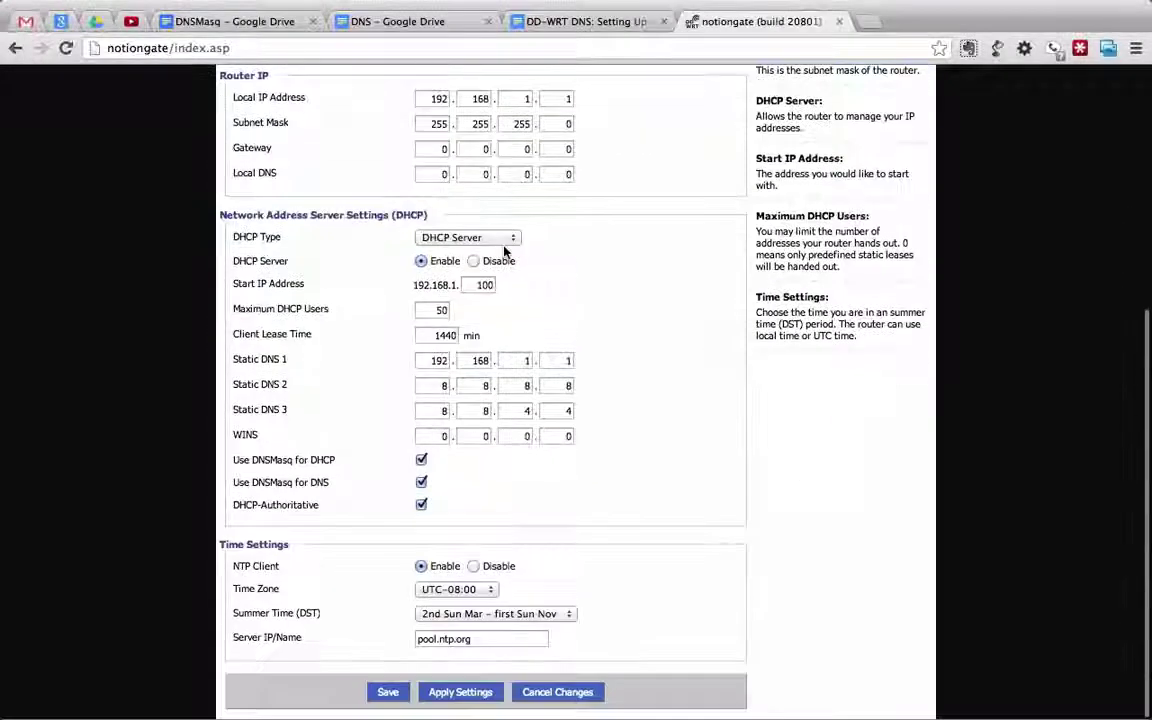
Step: Confirm Static DNS 1 reads 192.168.1.1 and save the Basic Setup
double_click(432, 362)
double_click(480, 362)
double_click(521, 362)
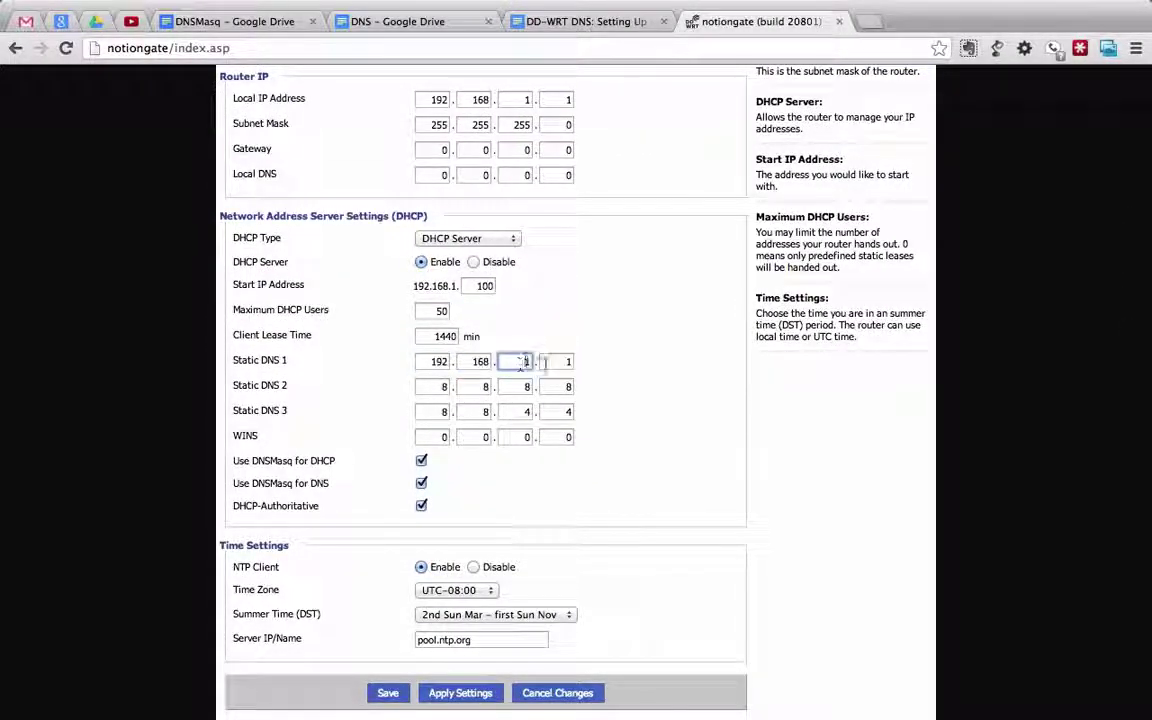
double_click(565, 362)
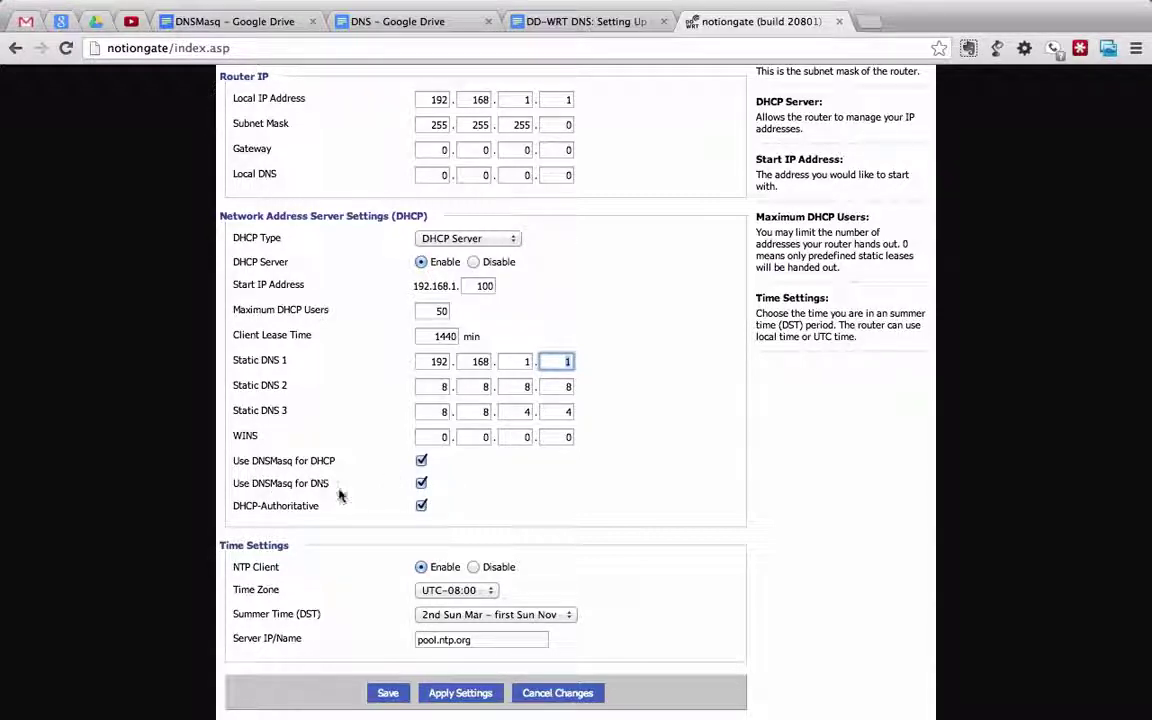
click(386, 692)
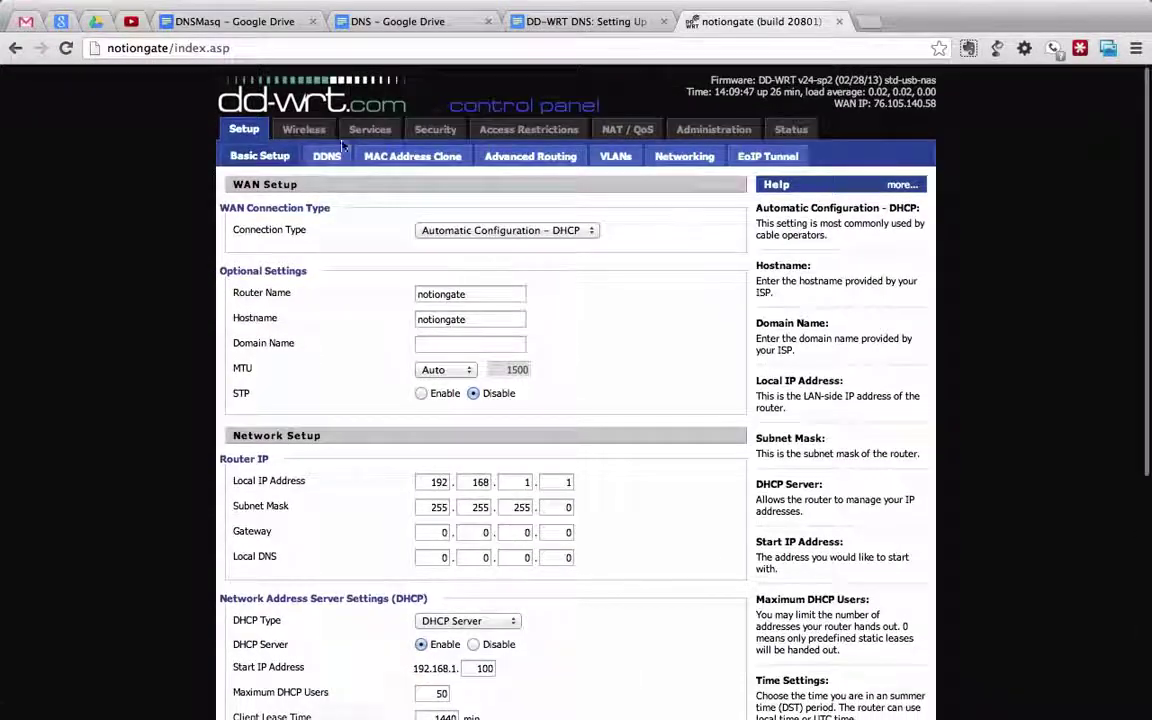
Step: Open Services and review Static Leases and DNSMasq options (cache-size=10000, expand-hosts)
click(368, 134)
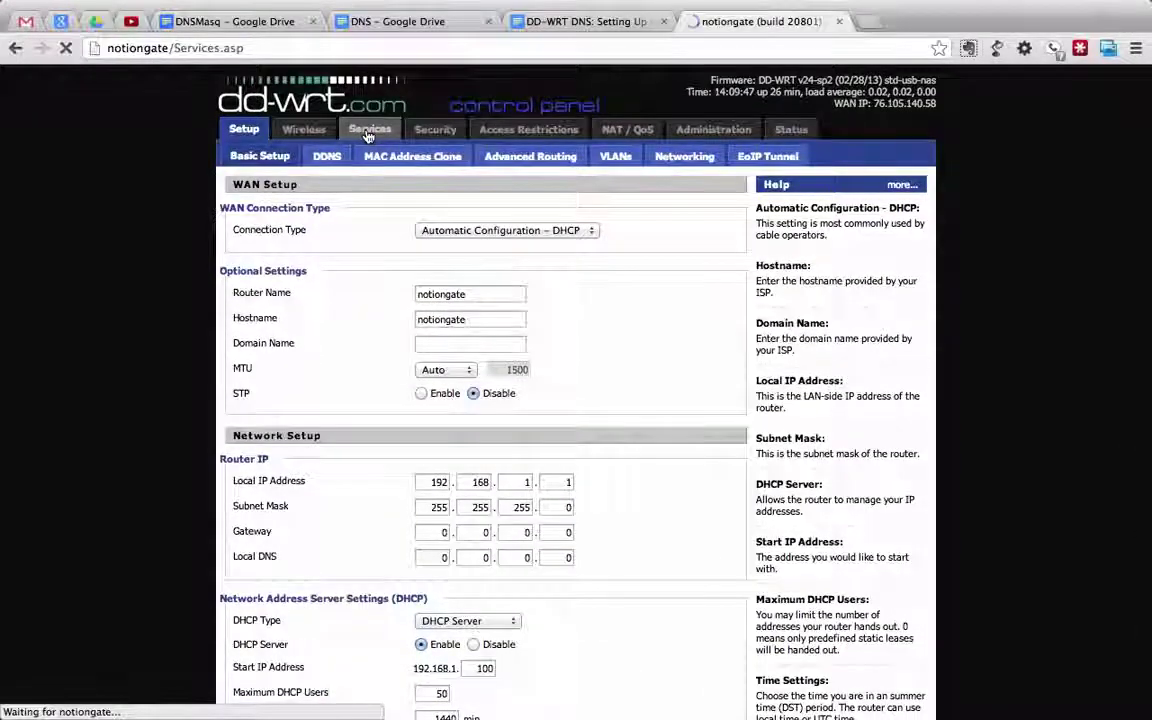
scroll(431, 405, down, 15)
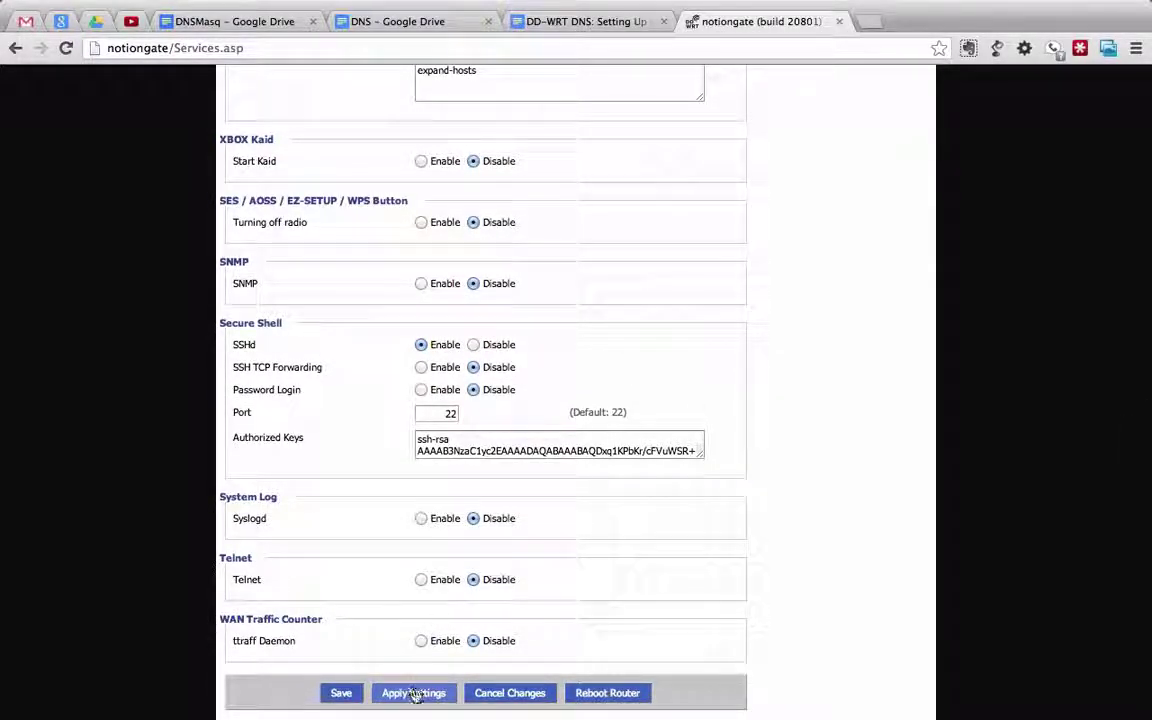
scroll(480, 465, up, 5)
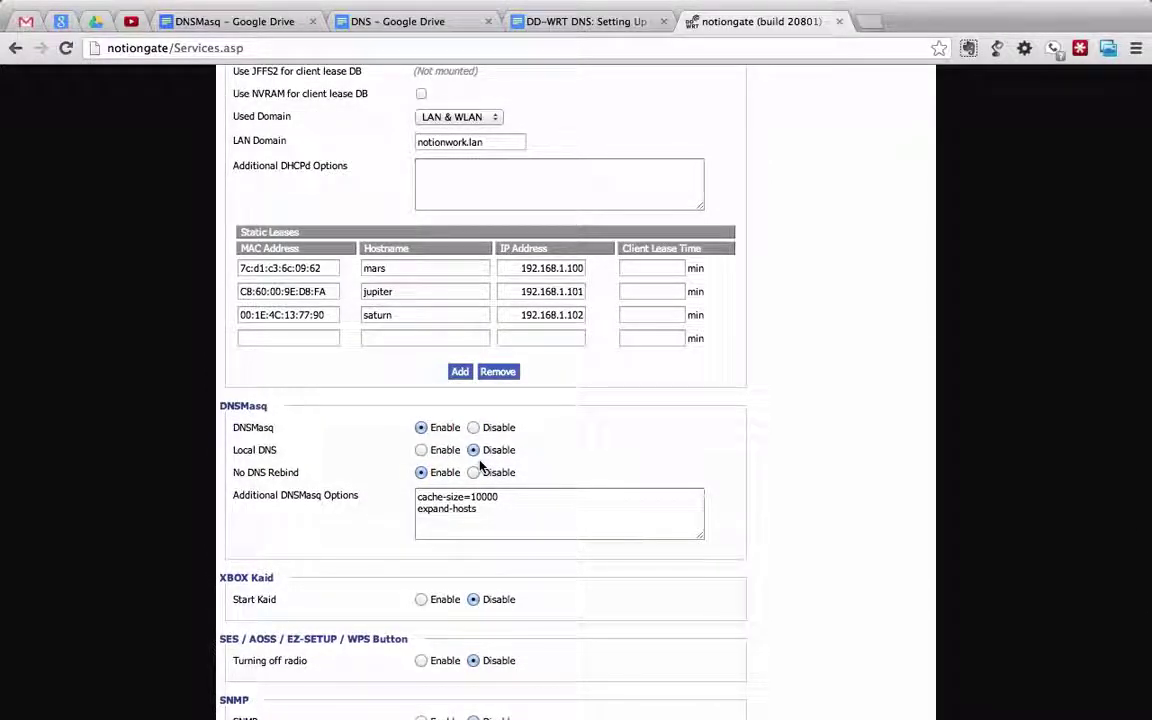
scroll(480, 466, up, 3)
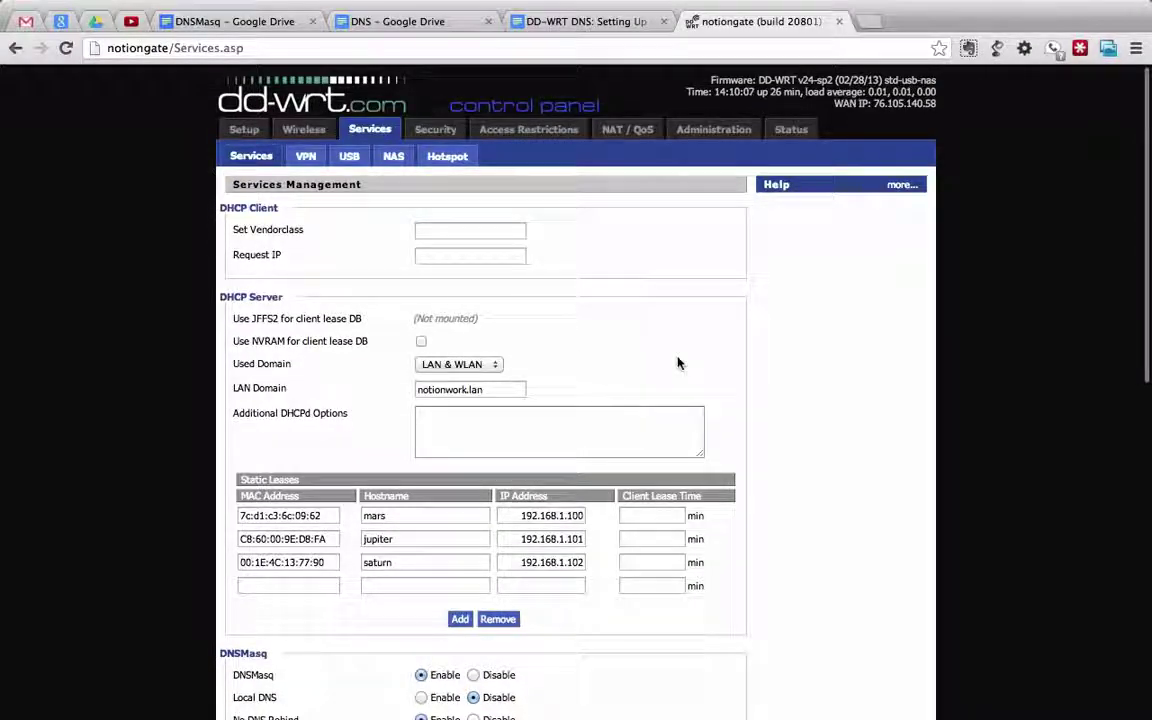
scroll(491, 224, down, 10)
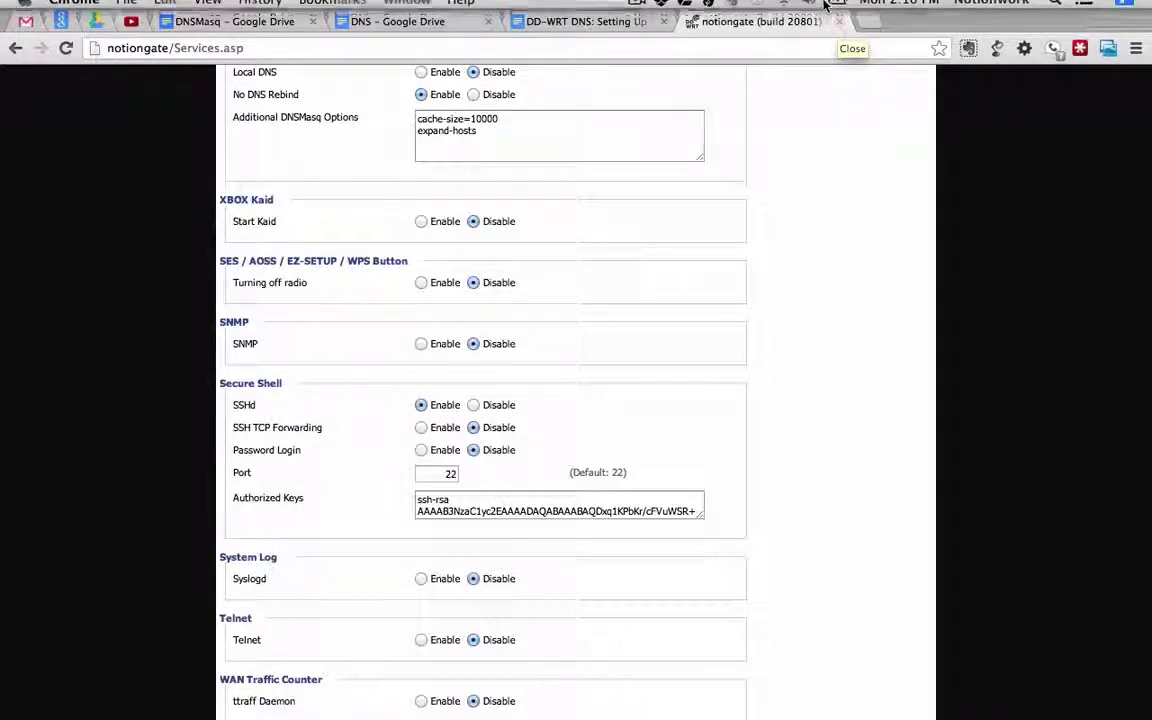
Step: Turn the Mac's Wi-Fi off and back on from the menu bar
click(784, 9)
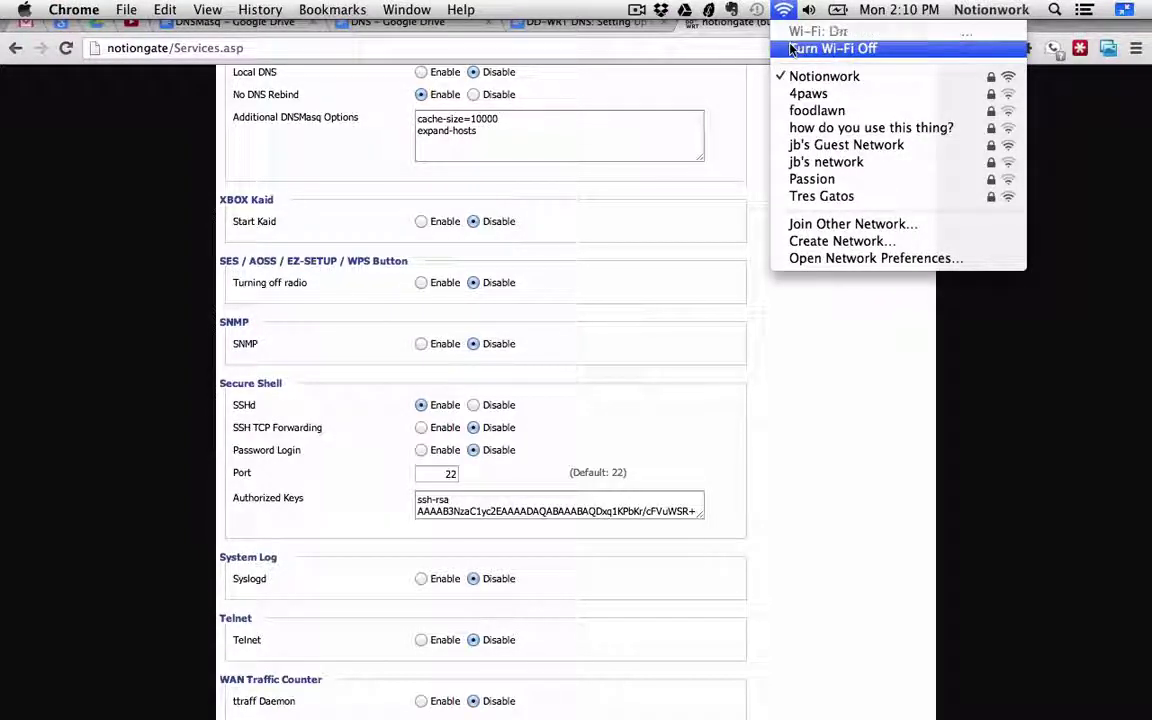
click(791, 48)
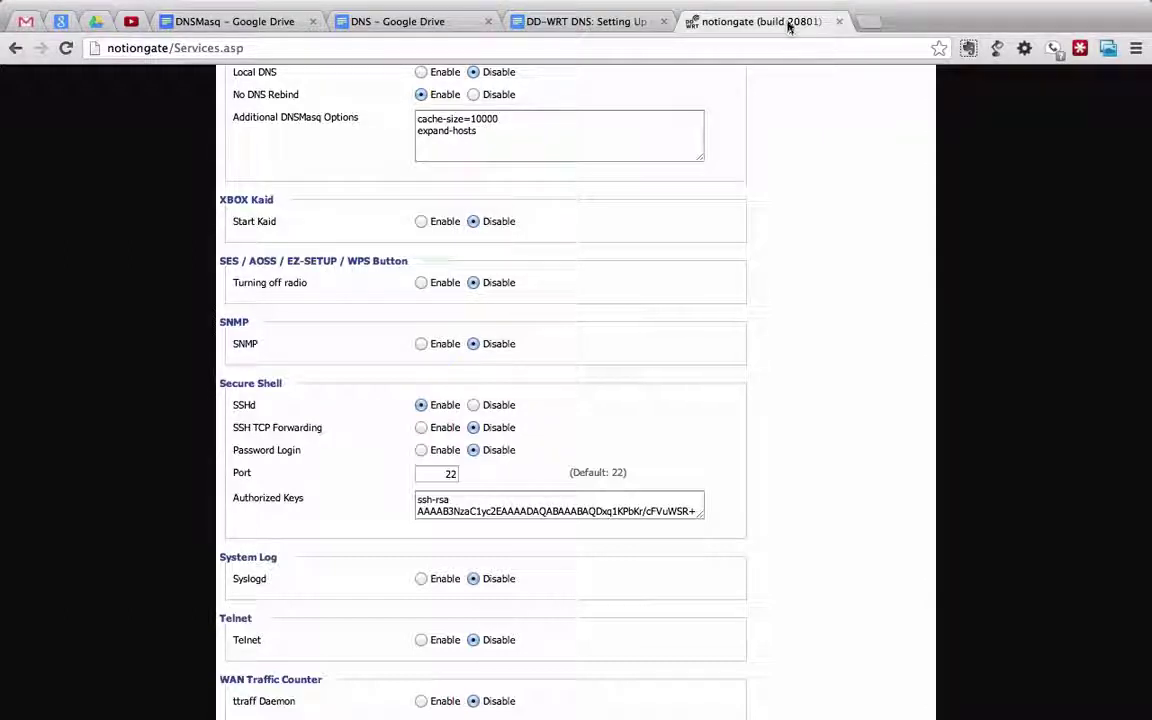
click(785, 10)
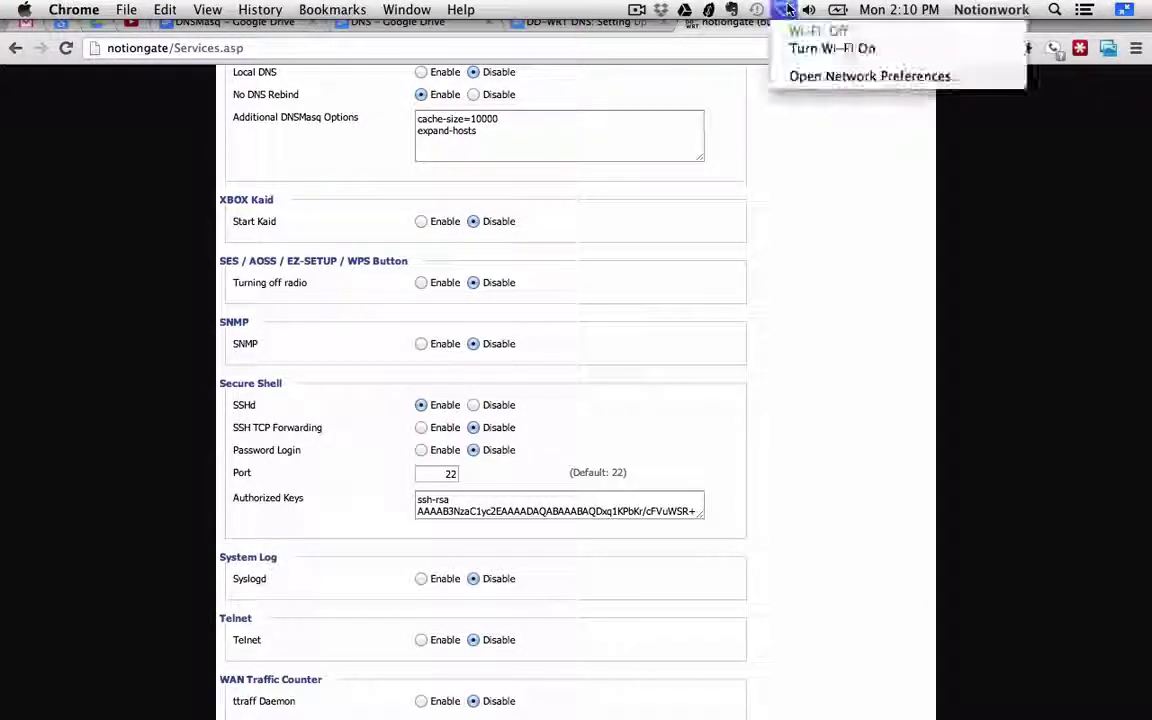
click(790, 47)
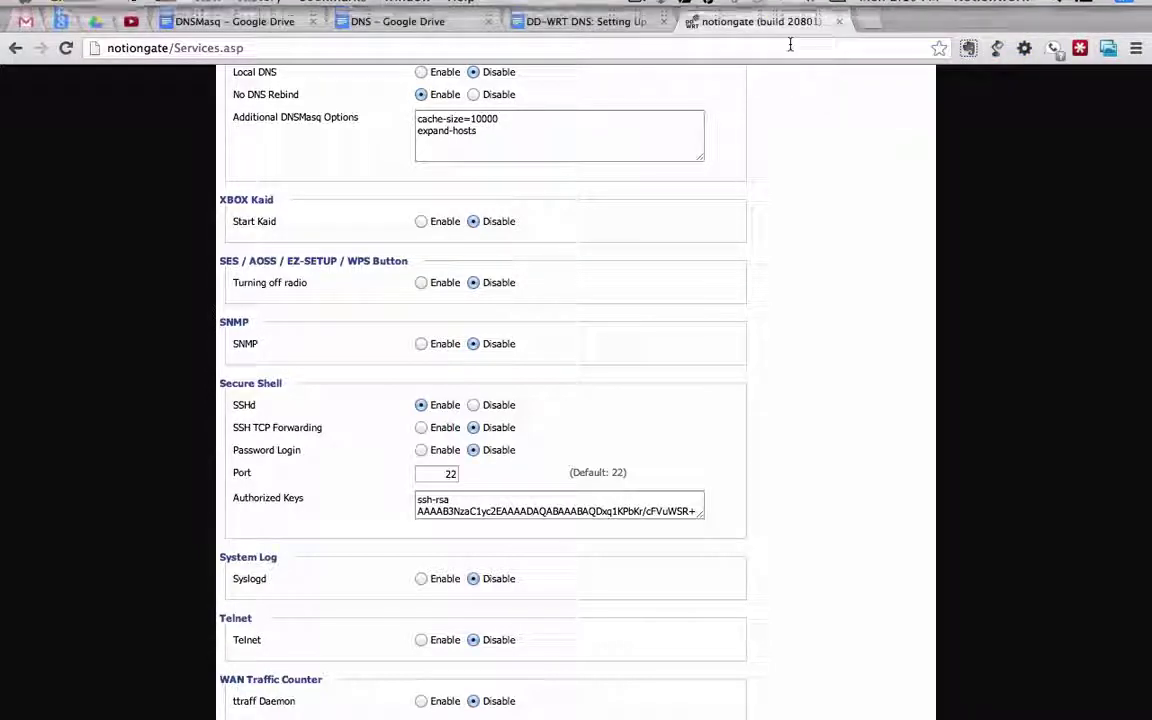
mouse_move(798, 4)
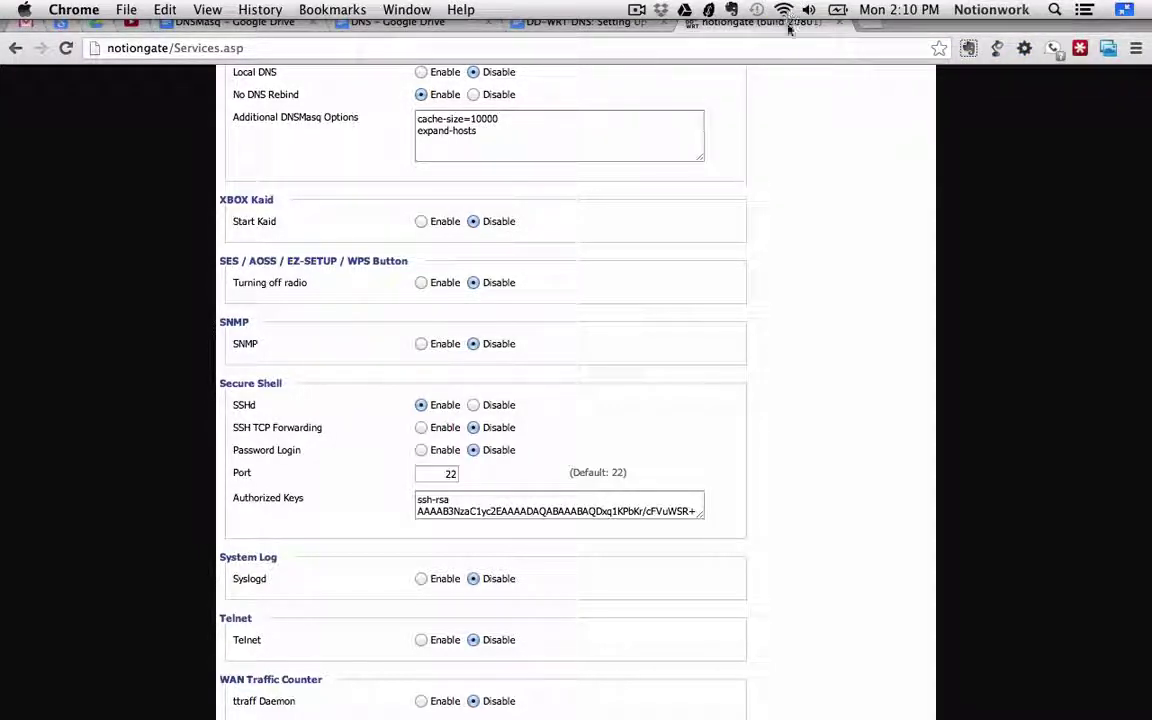
key(super+t)
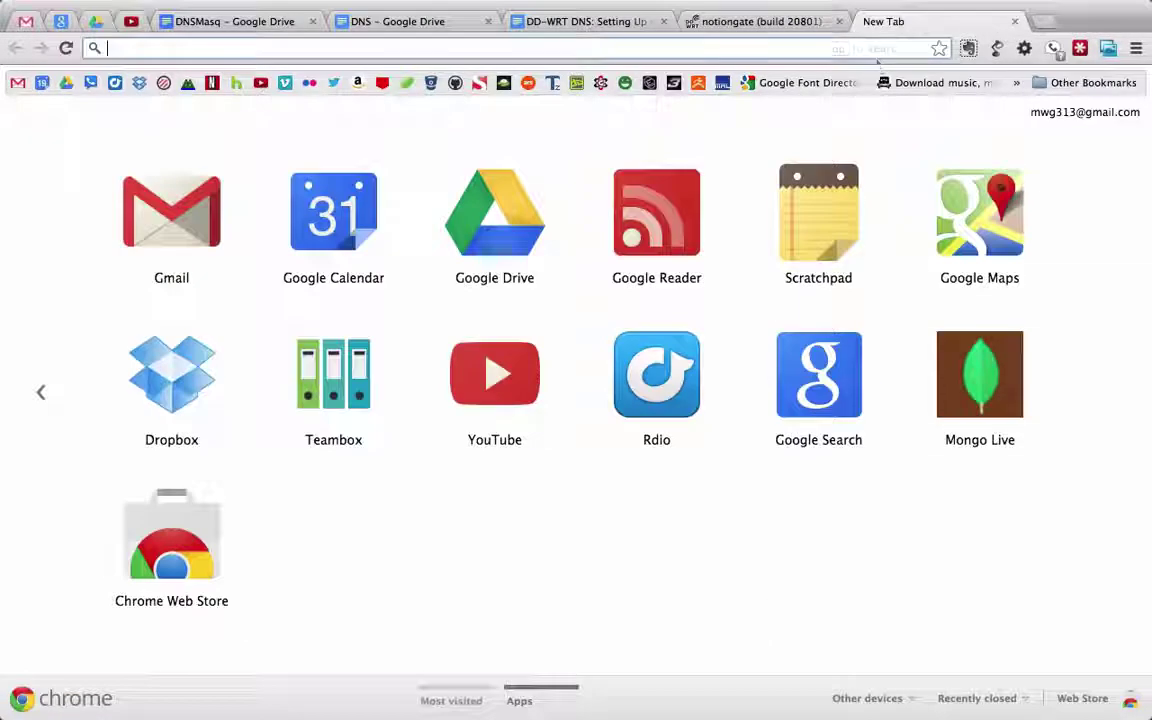
text(notiongate/)
key(Return)
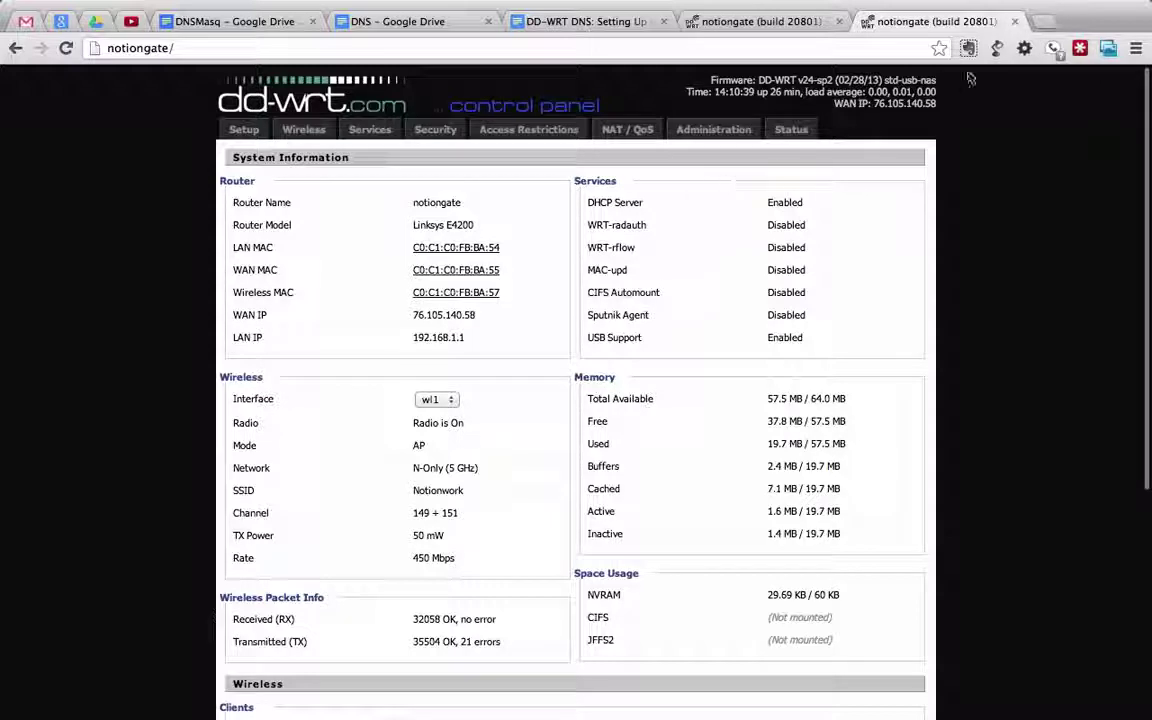
click(1013, 22)
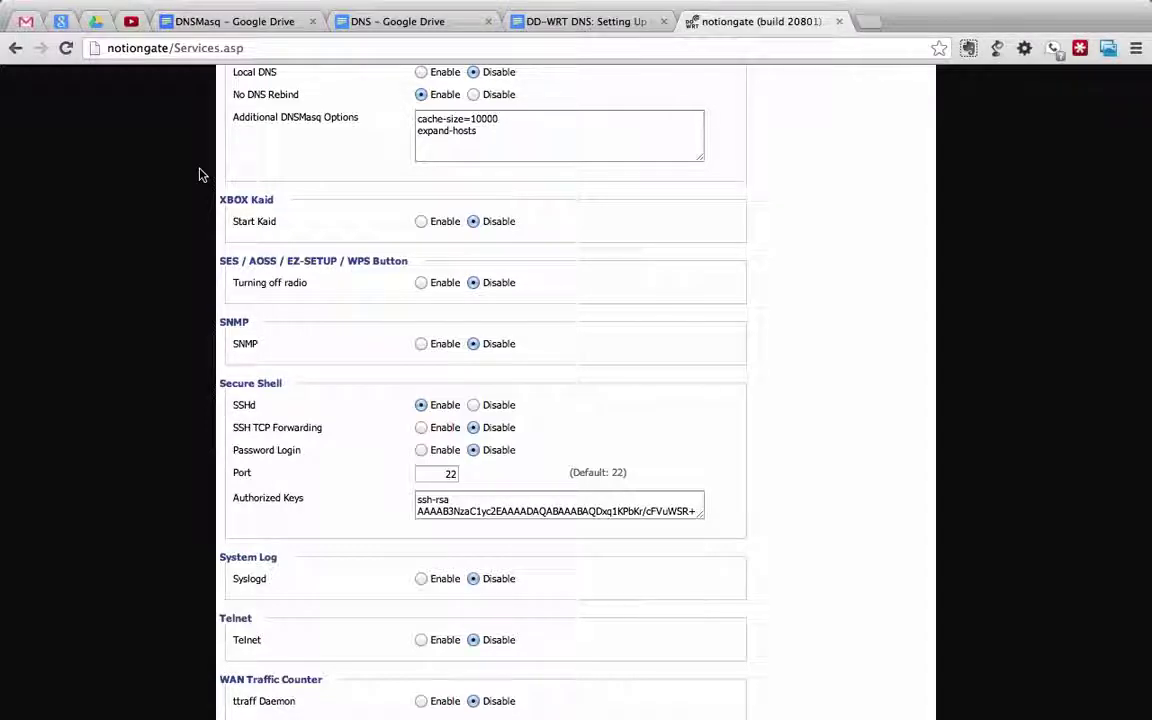
Step: Return from Services to the Setup > Basic Setup page
scroll(200, 170, up, 10)
scroll(200, 163, down, 1)
scroll(200, 163, up, 1)
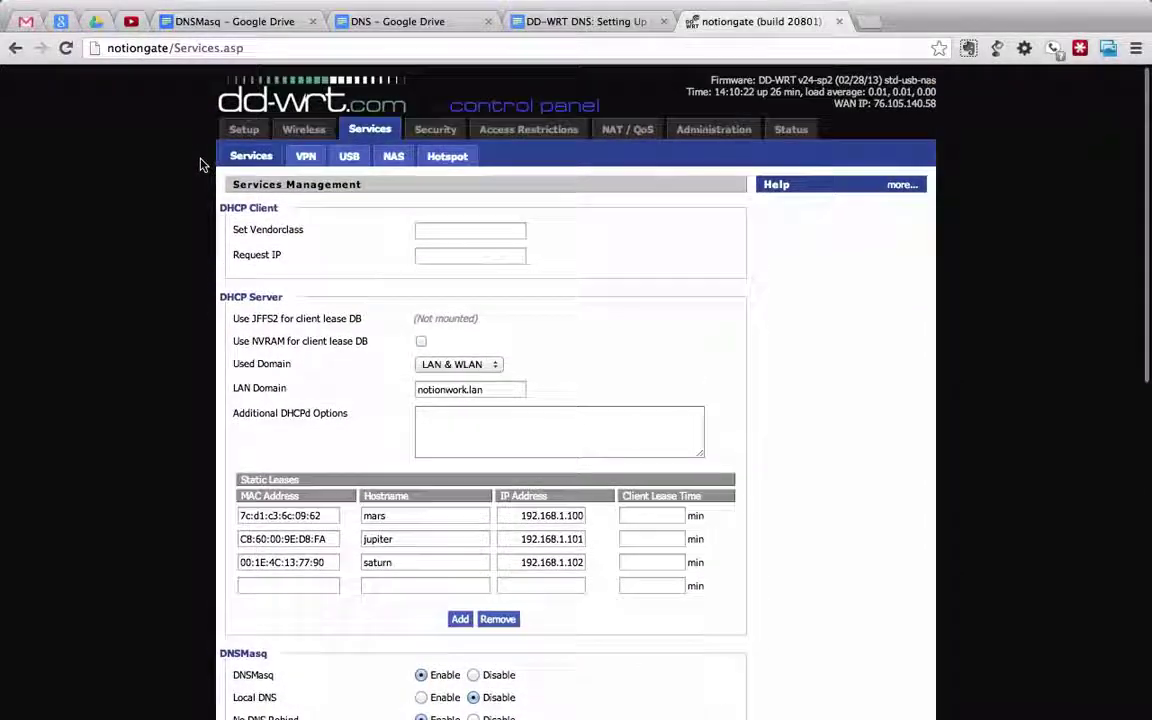
click(236, 136)
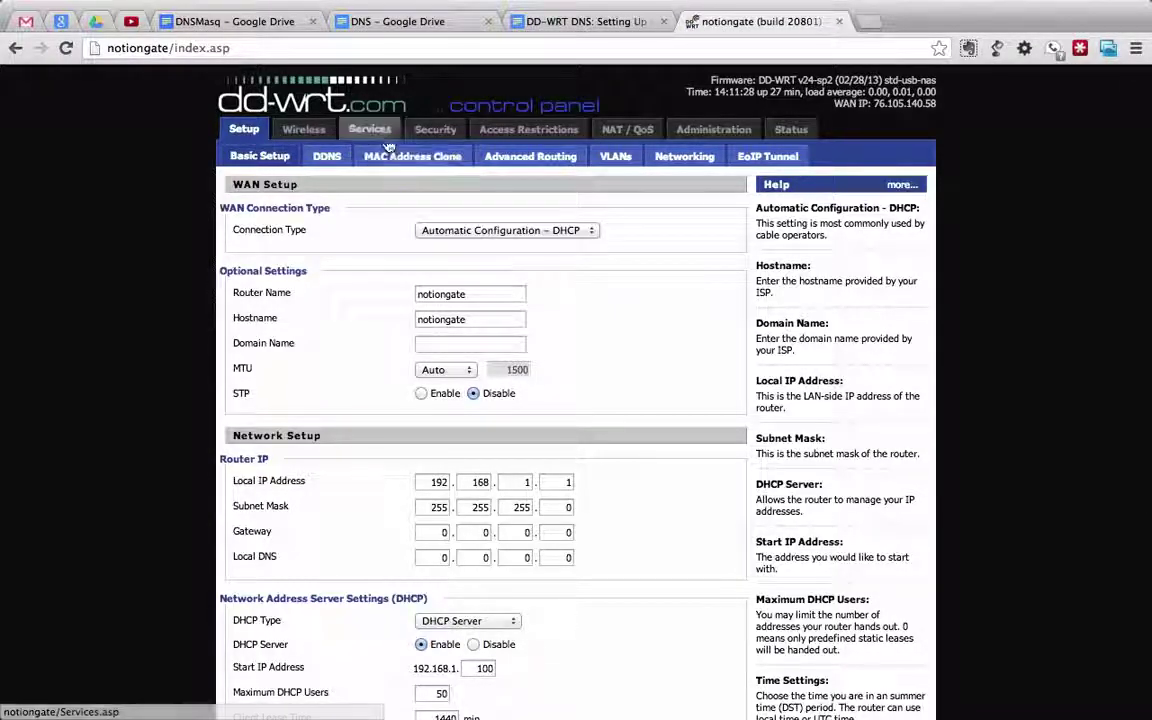
Step: Check Static DNS reads 192.168.1.1, 8.8.8.8 and 8.8.4.4 in Network Address Server Settings
scroll(405, 275, down, 5)
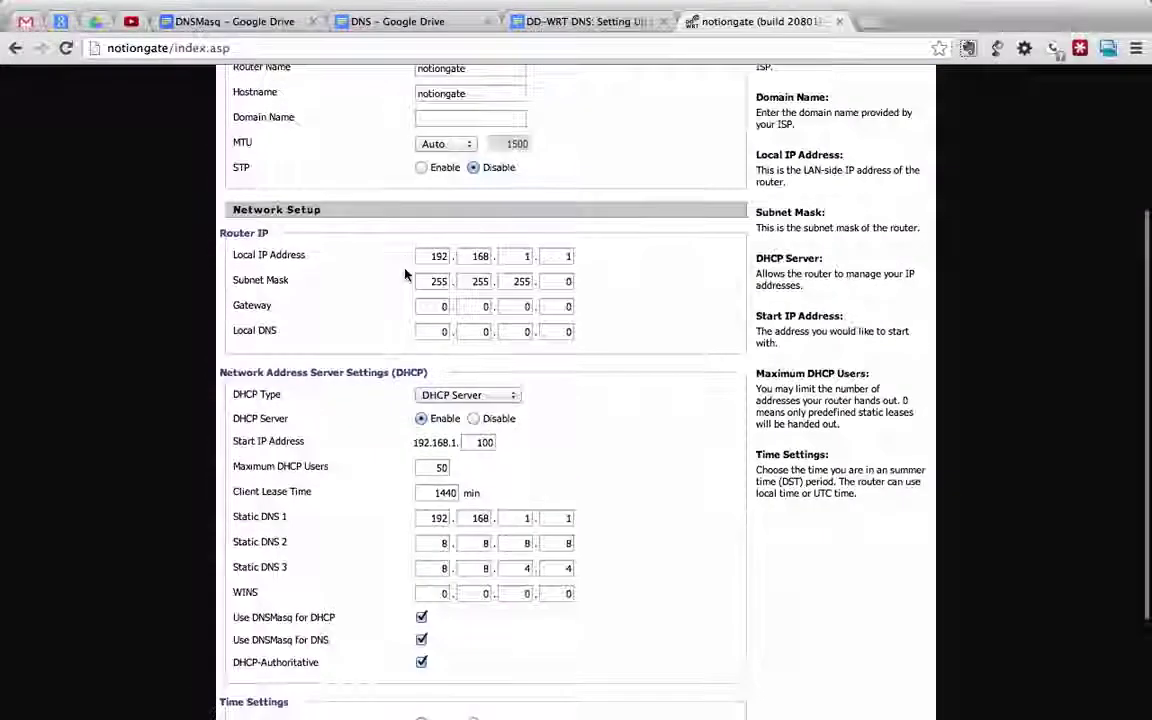
scroll(405, 275, up, 5)
scroll(405, 277, down, 10)
scroll(420, 270, up, 5)
scroll(437, 262, down, 4)
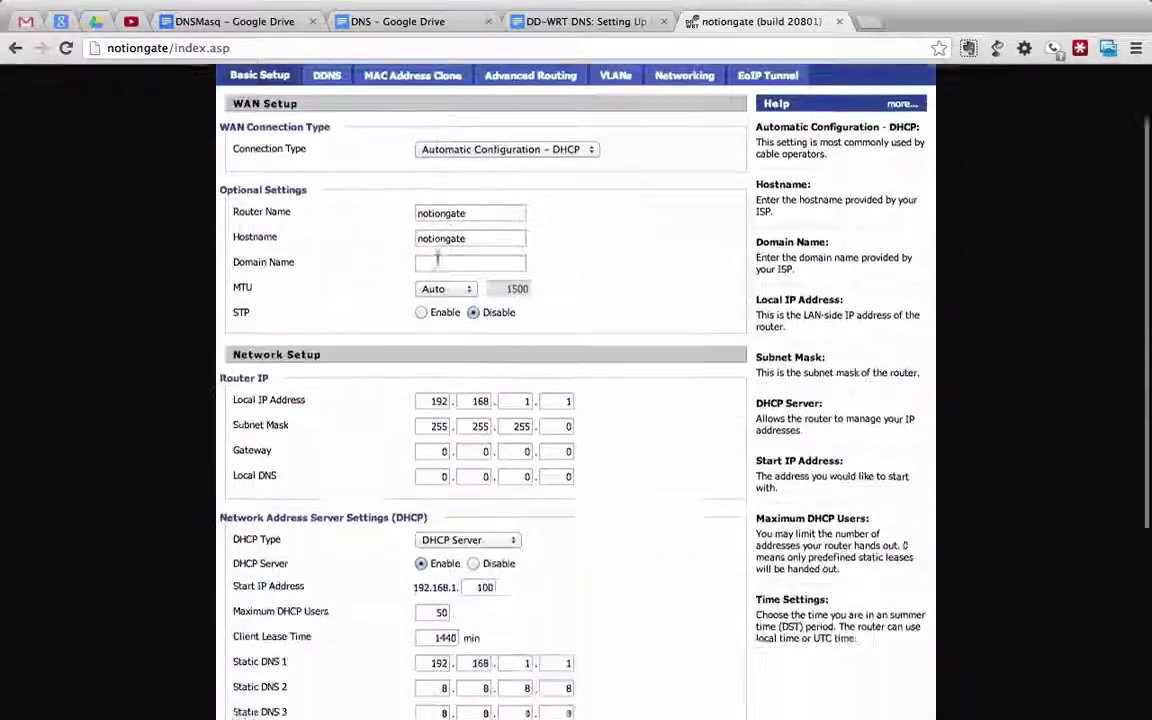
scroll(436, 280, up, 3)
scroll(436, 283, up, 3)
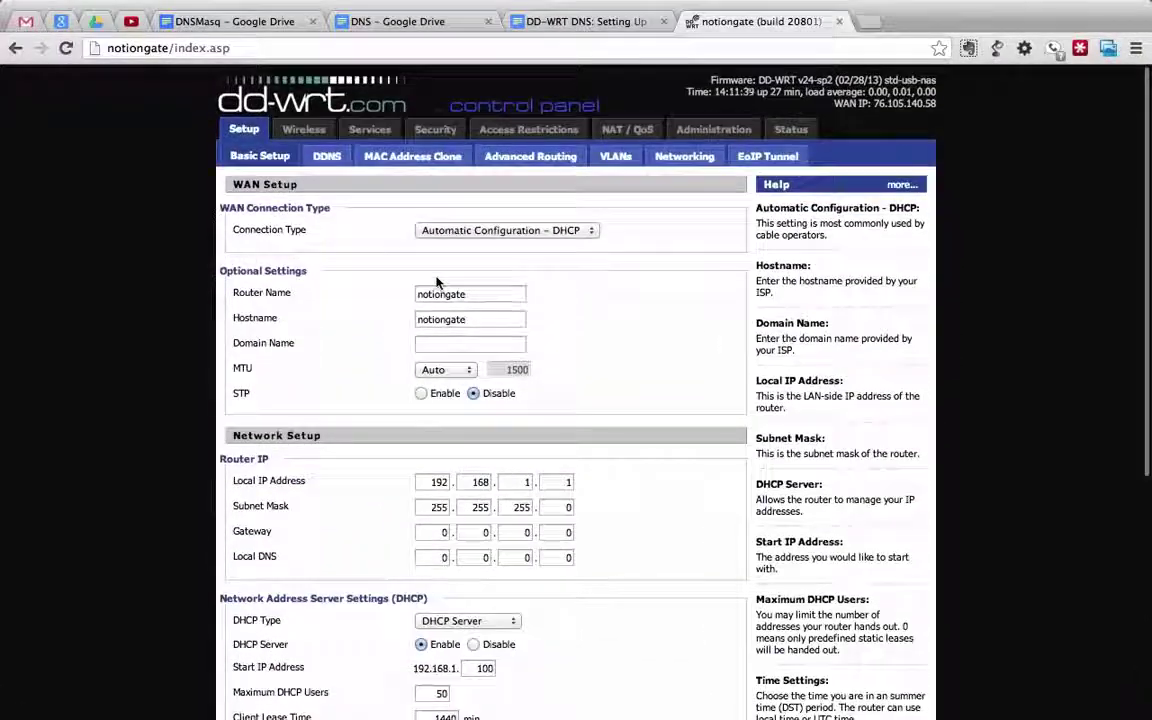
scroll(436, 280, down, 3)
scroll(436, 278, down, 4)
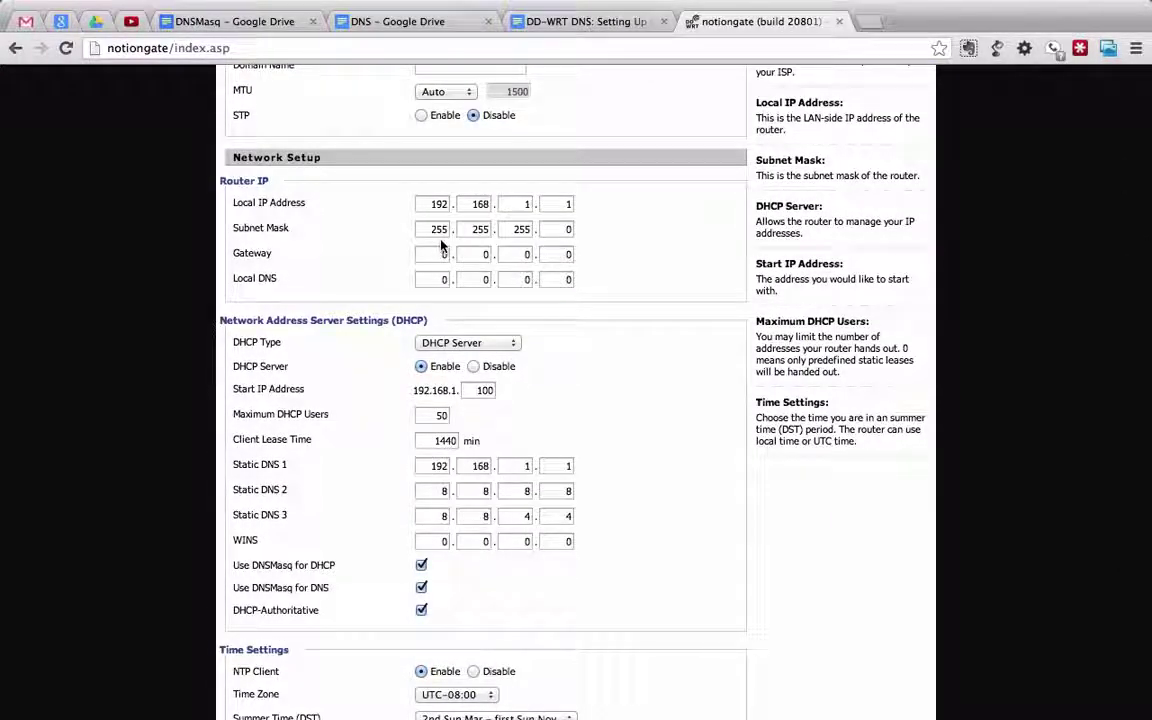
scroll(445, 245, down, 1)
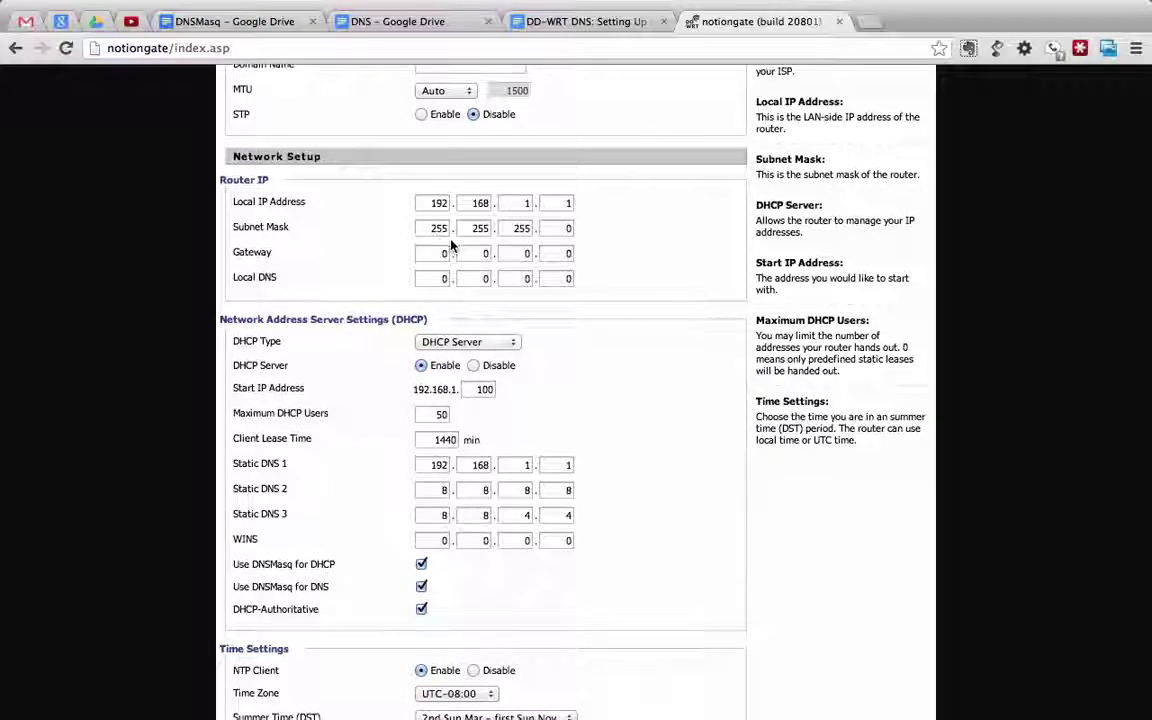